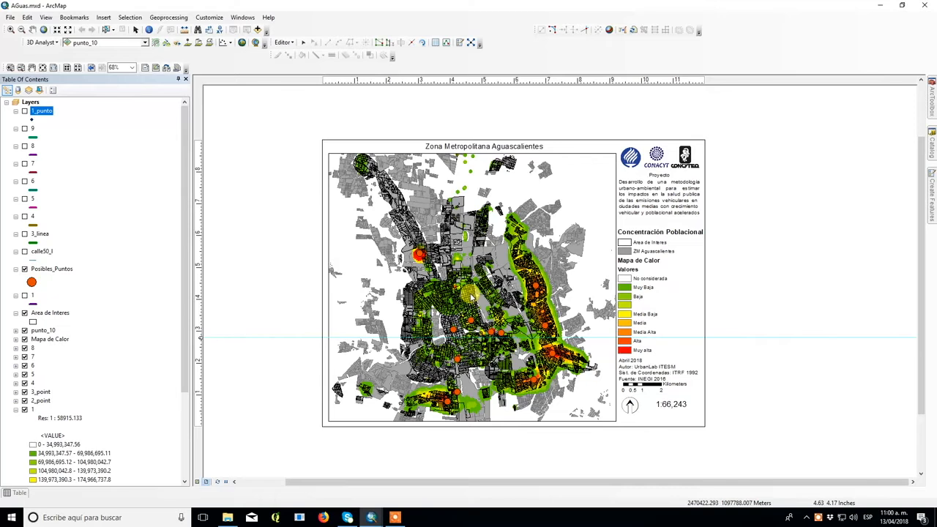
- Examine the Zona Metropolitana Aguascalientes layout, including its heat map of population concentration and the legend
{"action": "scroll", "coordinate": [472, 293], "scroll_direction": "up", "scroll_amount": 2}
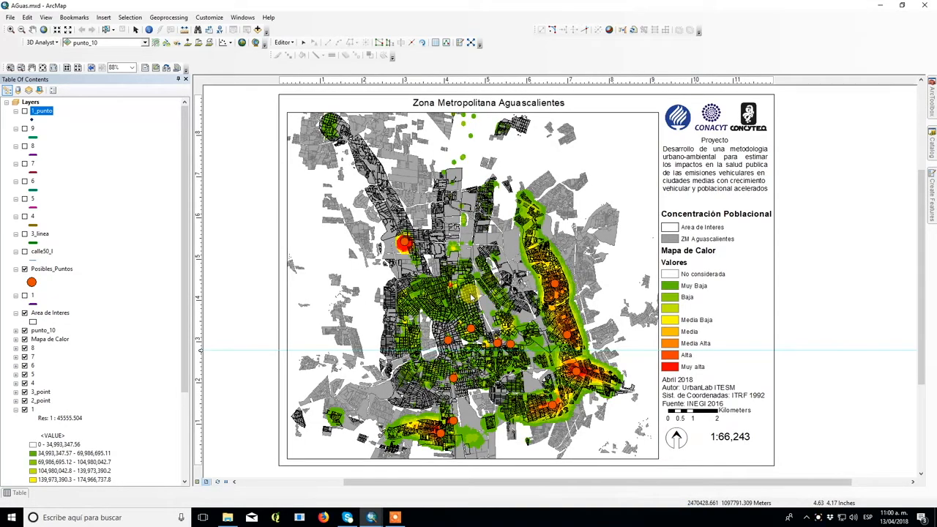
{"action": "scroll", "coordinate": [469, 293], "scroll_direction": "up", "scroll_amount": 2}
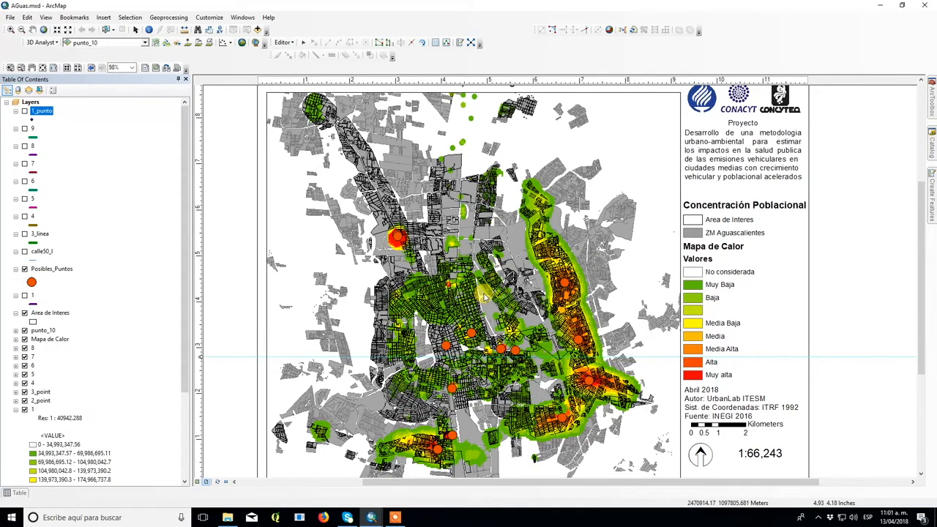
{"action": "scroll", "coordinate": [483, 294], "scroll_direction": "up", "scroll_amount": 2}
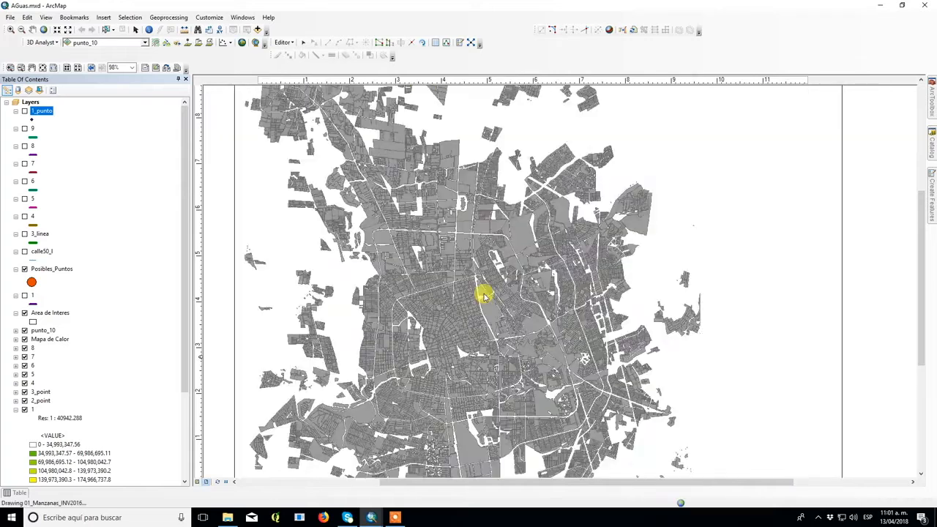
{"action": "scroll", "coordinate": [484, 295], "scroll_direction": "up", "scroll_amount": 2}
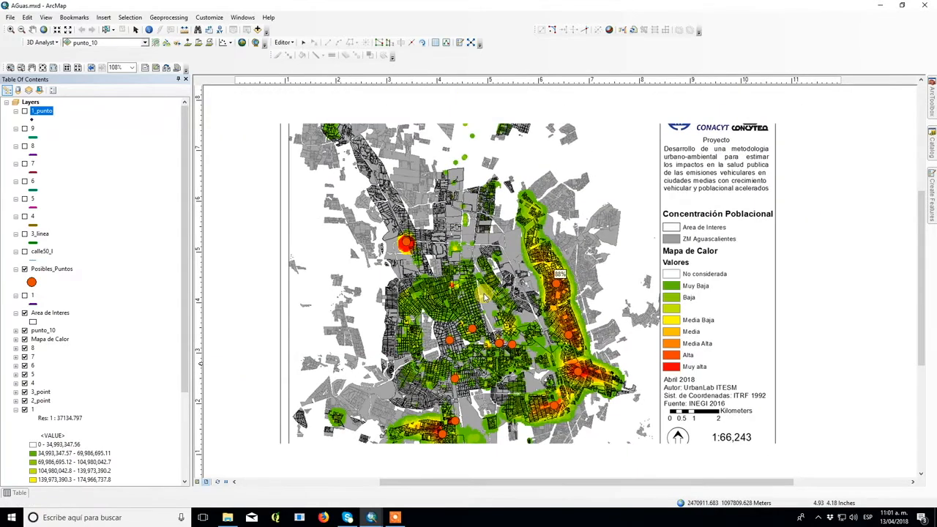
{"action": "scroll", "coordinate": [484, 295], "scroll_direction": "down", "scroll_amount": 2}
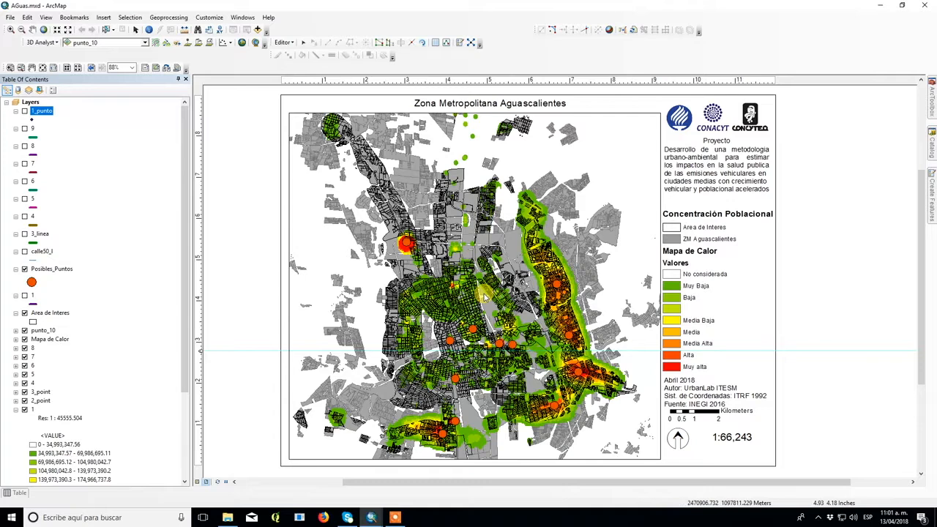
{"action": "left_click_drag", "start_coordinate": [503, 296], "coordinate": [445, 297]}
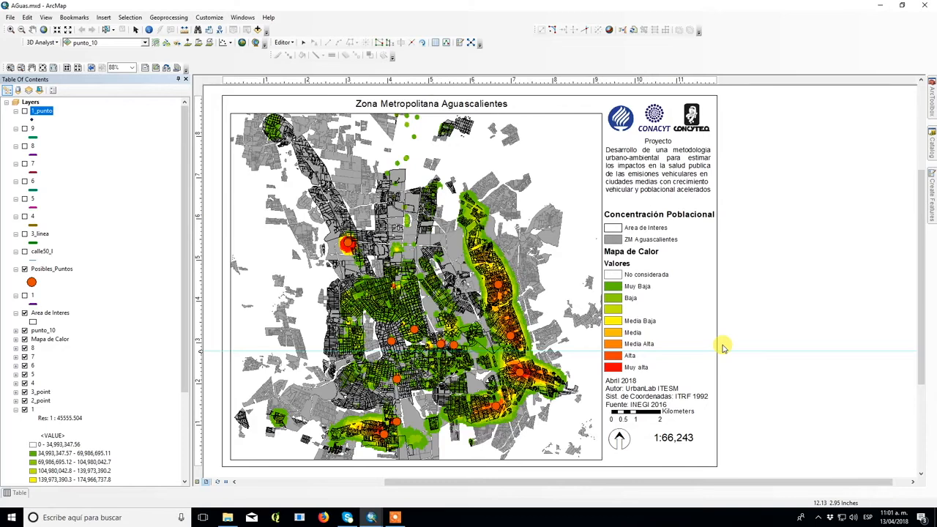
{"action": "scroll", "coordinate": [723, 348], "scroll_direction": "up", "scroll_amount": 1}
{"action": "scroll", "coordinate": [724, 348], "scroll_direction": "down", "scroll_amount": 1}
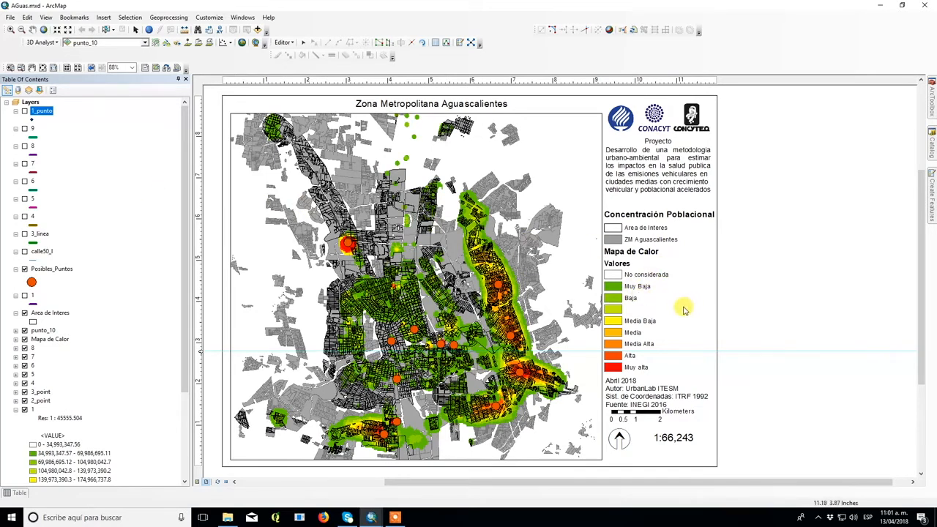
{"action": "left_click_drag", "start_coordinate": [684, 312], "coordinate": [727, 308]}
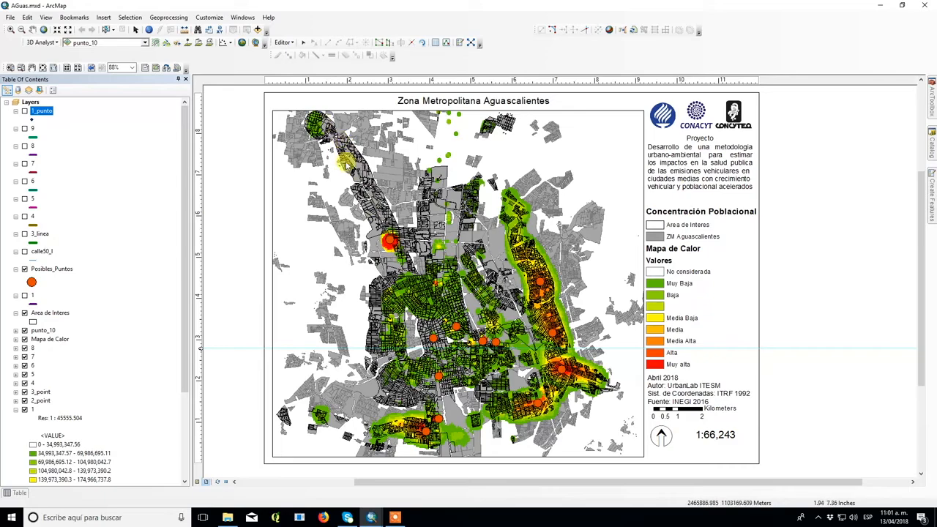
- Inspect the heat map's hot spots and the Posibles_Puntos markers around the northwest and centre of the city up close
{"action": "scroll", "coordinate": [395, 250], "scroll_direction": "down", "scroll_amount": 3}
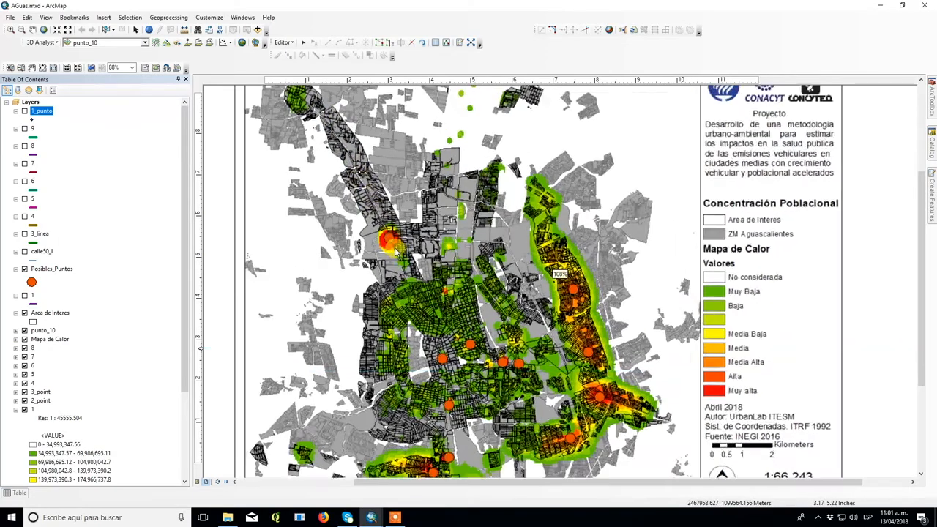
{"action": "scroll", "coordinate": [395, 251], "scroll_direction": "down", "scroll_amount": 3}
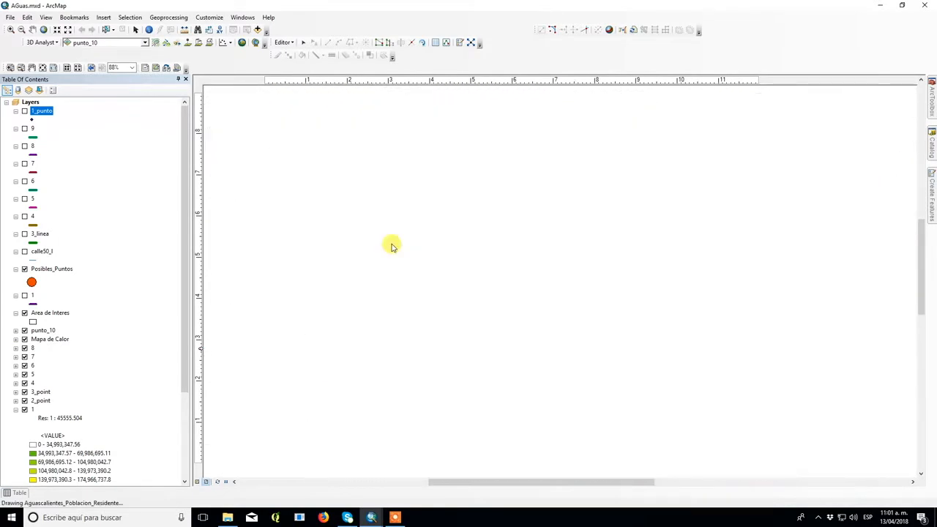
{"action": "scroll", "coordinate": [392, 246], "scroll_direction": "down", "scroll_amount": 2}
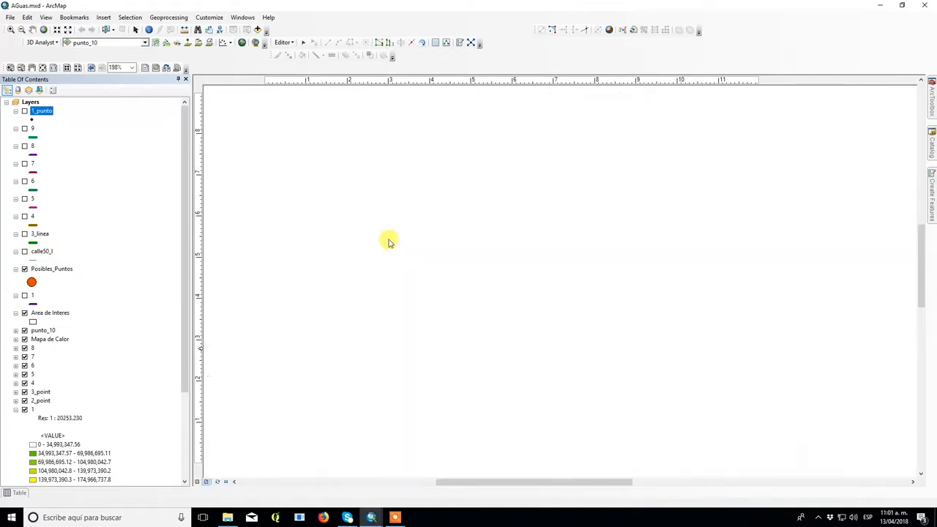
{"action": "scroll", "coordinate": [390, 241], "scroll_direction": "down", "scroll_amount": 2}
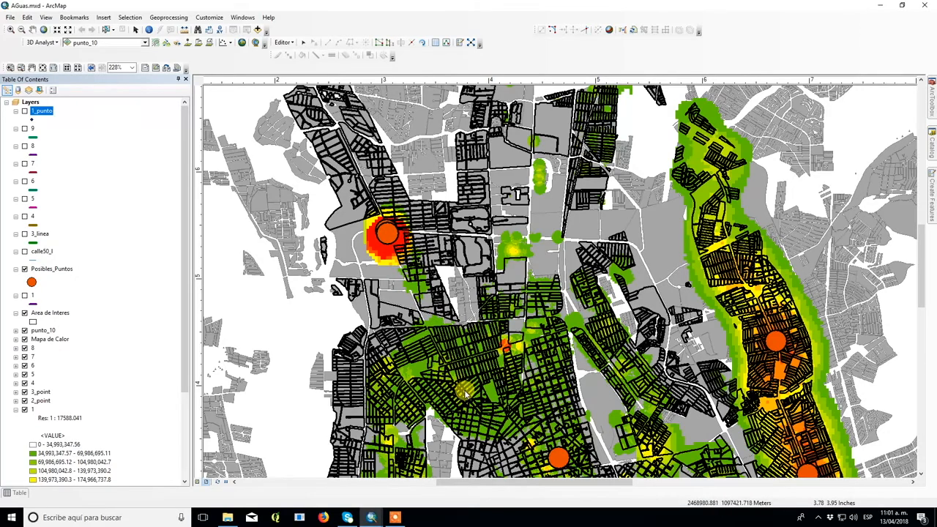
{"action": "scroll", "coordinate": [466, 394], "scroll_direction": "down", "scroll_amount": 3}
{"action": "scroll", "coordinate": [436, 343], "scroll_direction": "up", "scroll_amount": 2}
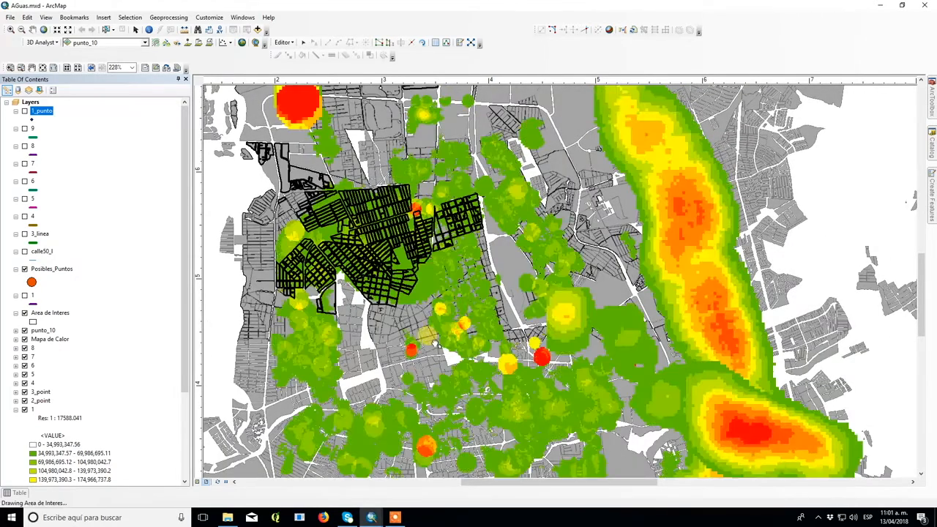
{"action": "scroll", "coordinate": [419, 352], "scroll_direction": "up", "scroll_amount": 2}
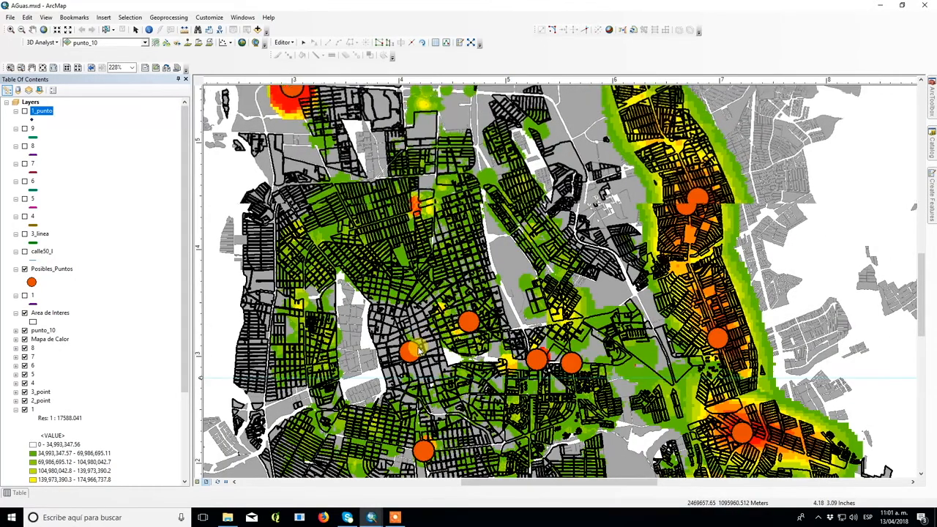
{"action": "scroll", "coordinate": [419, 348], "scroll_direction": "up", "scroll_amount": 1}
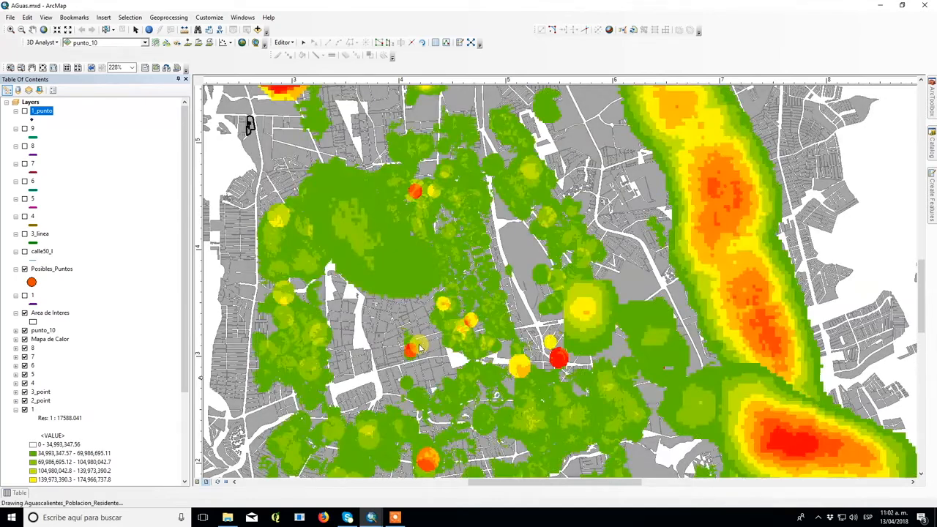
- Switch to the blank untitled ArcMap document and open the Test folder from the Desktop in File Explorer
{"action": "left_click", "coordinate": [883, 7]}
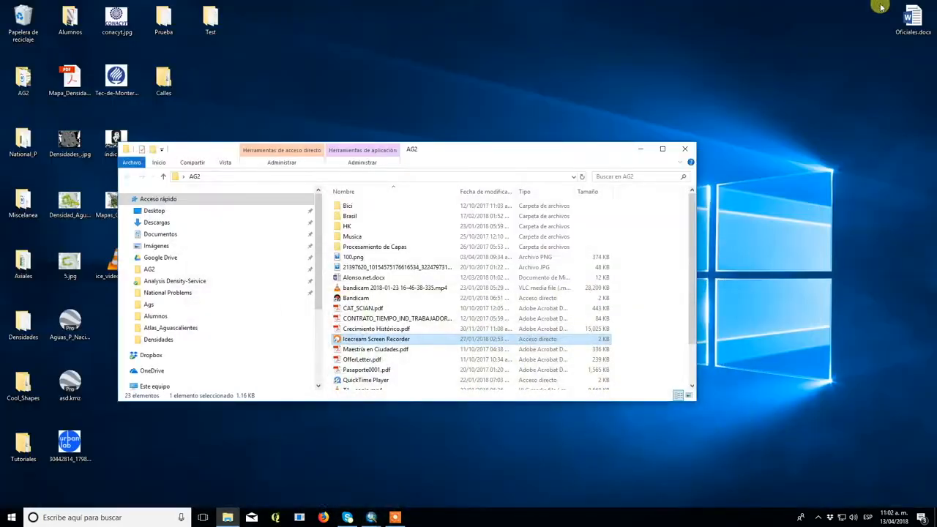
{"action": "mouse_move", "coordinate": [371, 516]}
{"action": "left_click", "coordinate": [400, 487]}
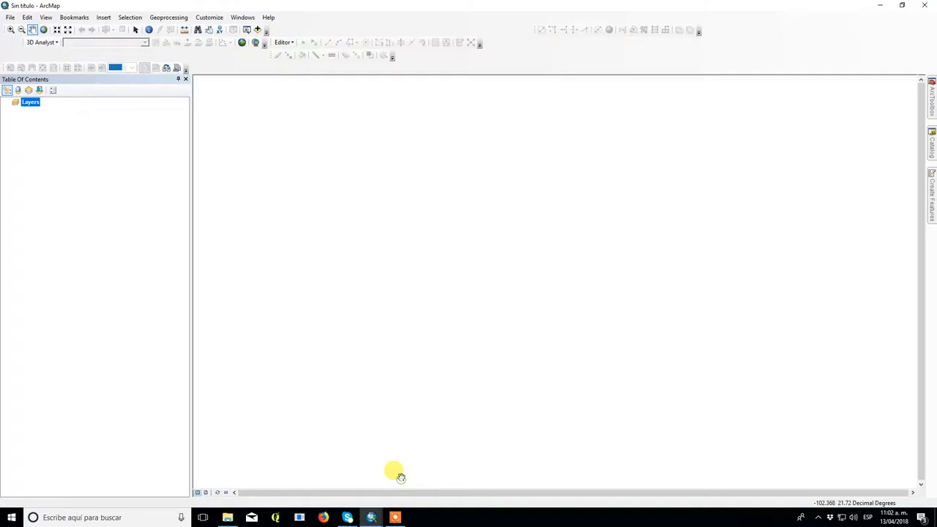
{"action": "left_click", "coordinate": [228, 518]}
{"action": "left_click", "coordinate": [199, 211]}
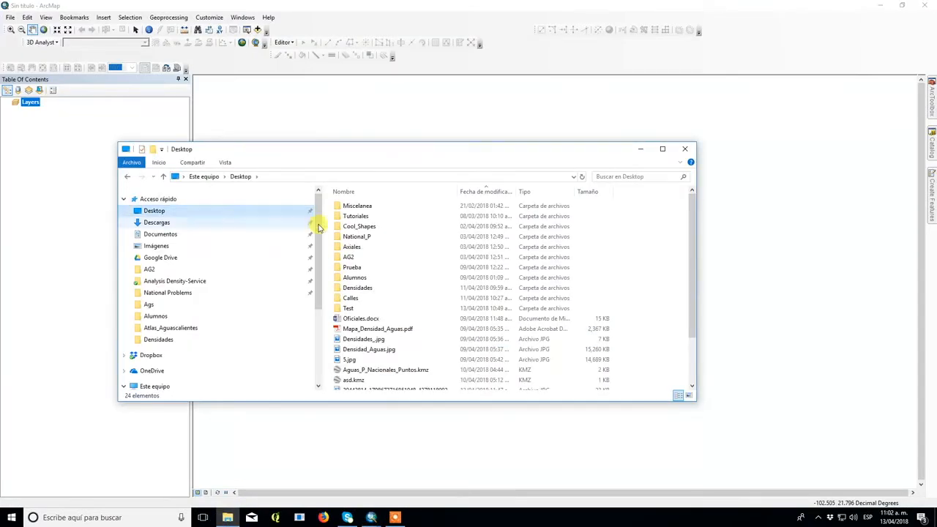
{"action": "double_click", "coordinate": [351, 309]}
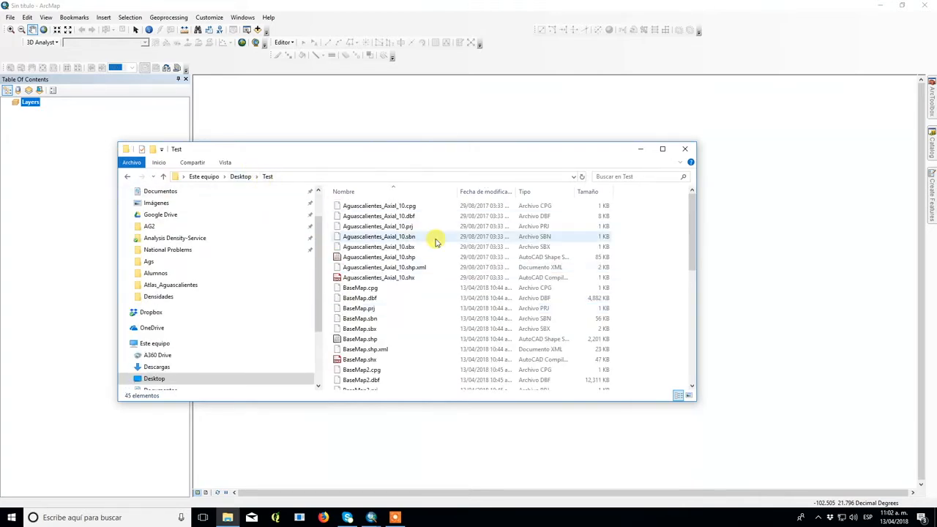
{"action": "scroll", "coordinate": [439, 247], "scroll_direction": "down", "scroll_amount": 9}
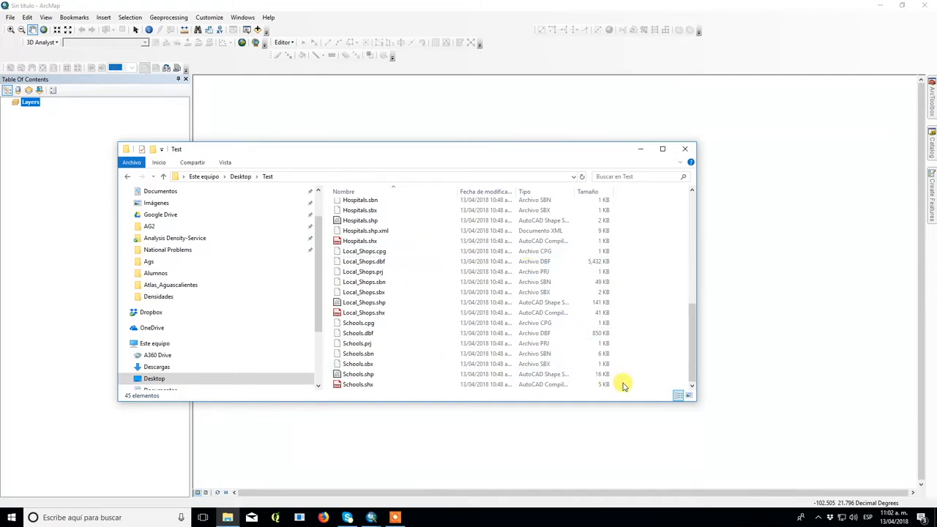
- Add the Hospitals, Local_Shops, Schools, Aguascalientes_Axial_10, BaseMap and BaseMap2 shapefiles to the map, dismissing the coordinate system warning, and deselect the layers
{"action": "left_click_drag", "start_coordinate": [624, 386], "coordinate": [64, 124]}
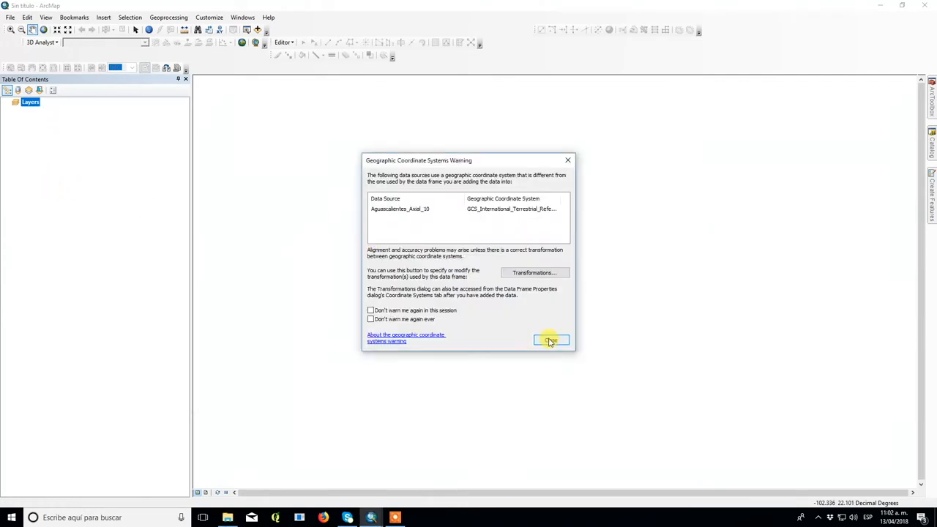
{"action": "left_click", "coordinate": [551, 342]}
{"action": "scroll", "coordinate": [580, 359], "scroll_direction": "down", "scroll_amount": 3}
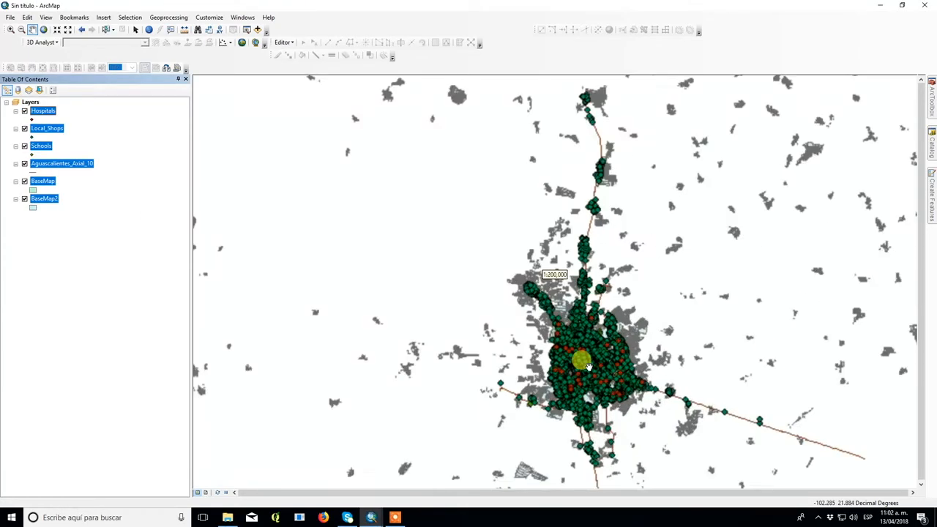
{"action": "scroll", "coordinate": [588, 366], "scroll_direction": "down", "scroll_amount": 4}
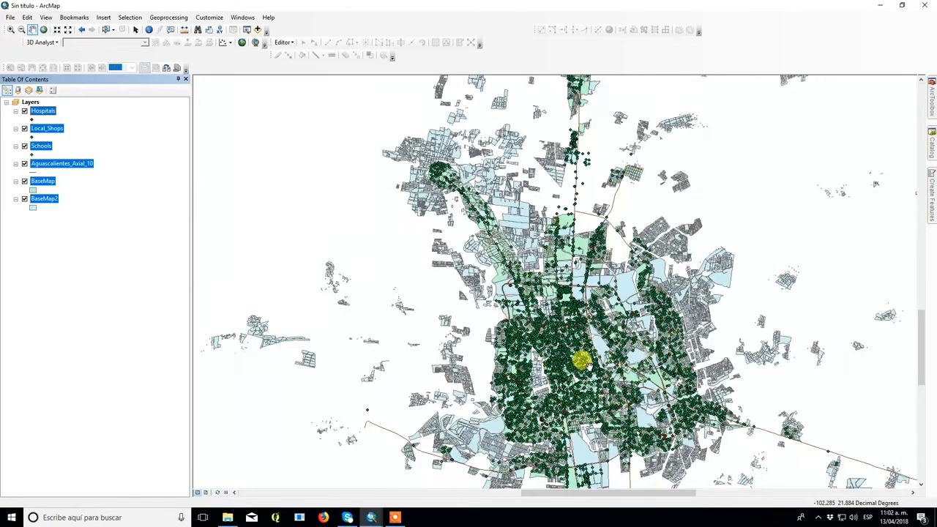
{"action": "left_click_drag", "start_coordinate": [588, 366], "coordinate": [463, 294]}
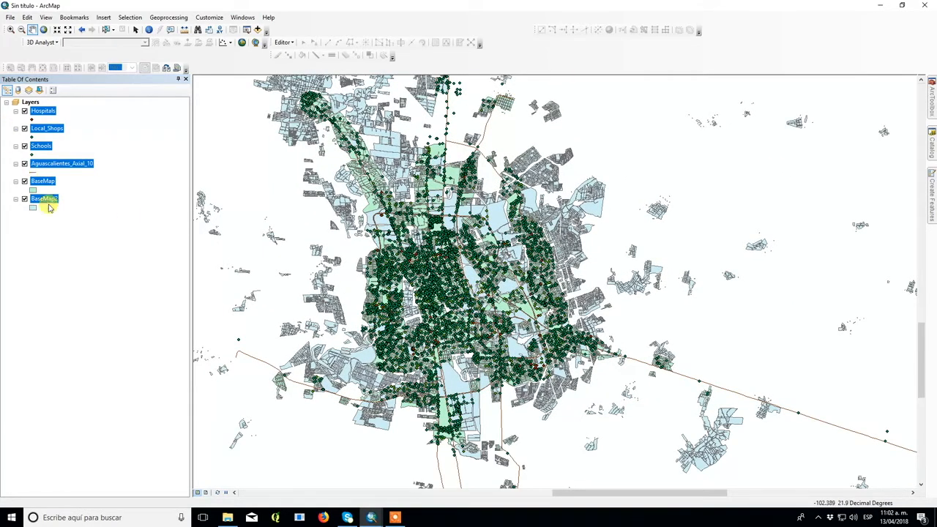
{"action": "left_click", "coordinate": [42, 228]}
{"action": "left_click", "coordinate": [59, 224]}
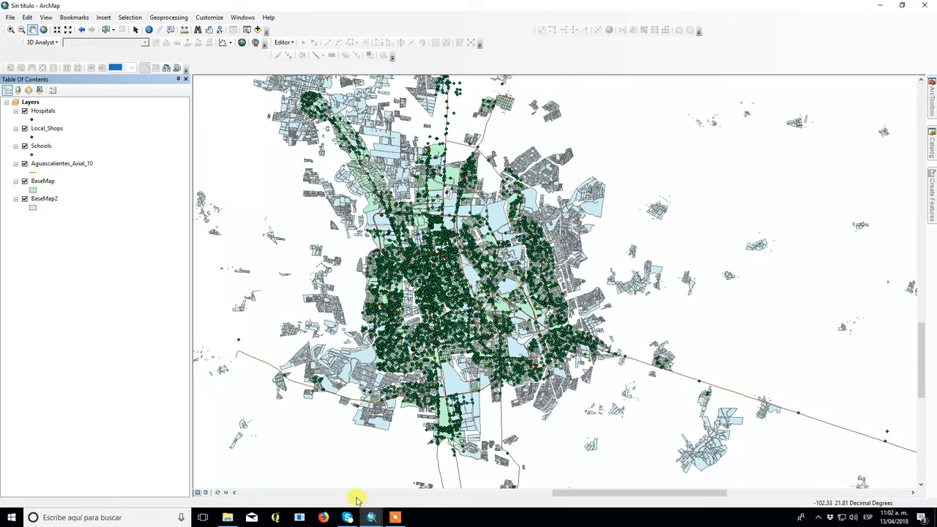
- Hide the BaseMap, BaseMap2 and Aguascalientes_Axial_10 layers so only the point layers are shown
{"action": "scroll", "coordinate": [425, 329], "scroll_direction": "up", "scroll_amount": 2}
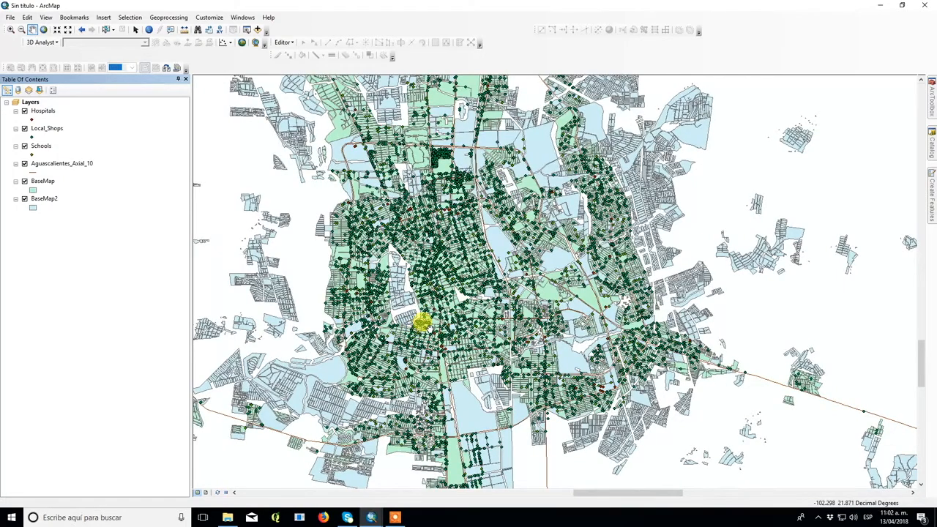
{"action": "scroll", "coordinate": [422, 322], "scroll_direction": "down", "scroll_amount": 1}
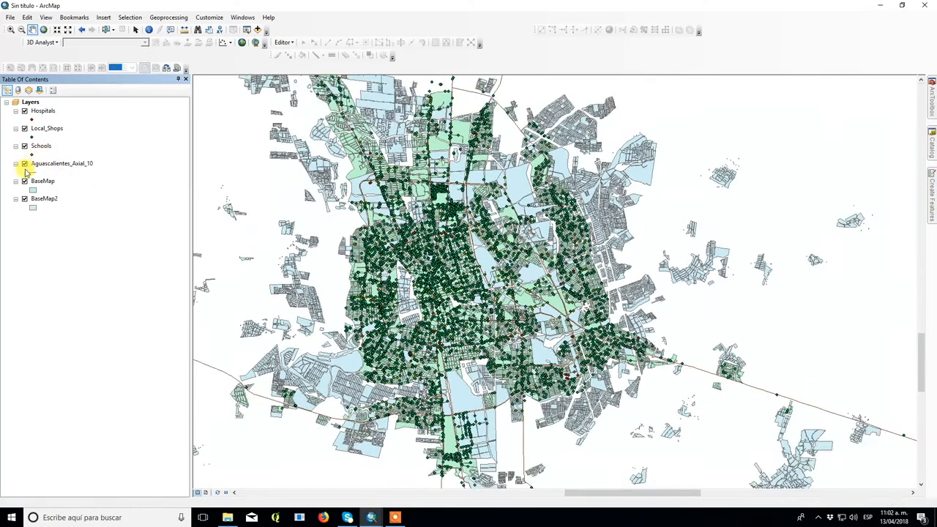
{"action": "left_click", "coordinate": [24, 180]}
{"action": "left_click", "coordinate": [24, 198]}
{"action": "left_click", "coordinate": [24, 163]}
- Open the Schools layer's attribute table and highlight the Alumnos column
{"action": "right_click", "coordinate": [37, 149]}
{"action": "left_click", "coordinate": [61, 174]}
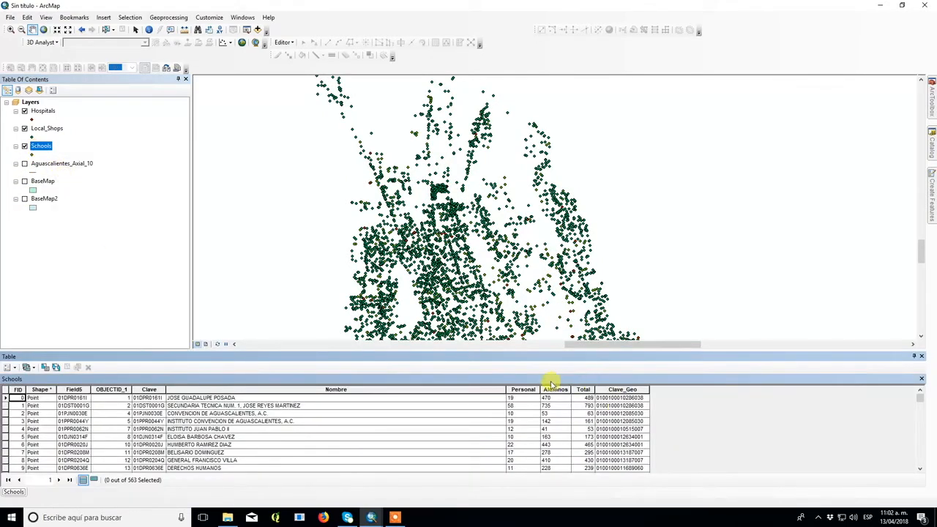
{"action": "left_click", "coordinate": [553, 389]}
- Open the Local_Shops layer's attribute table and highlight the Personal column
{"action": "right_click", "coordinate": [57, 129]}
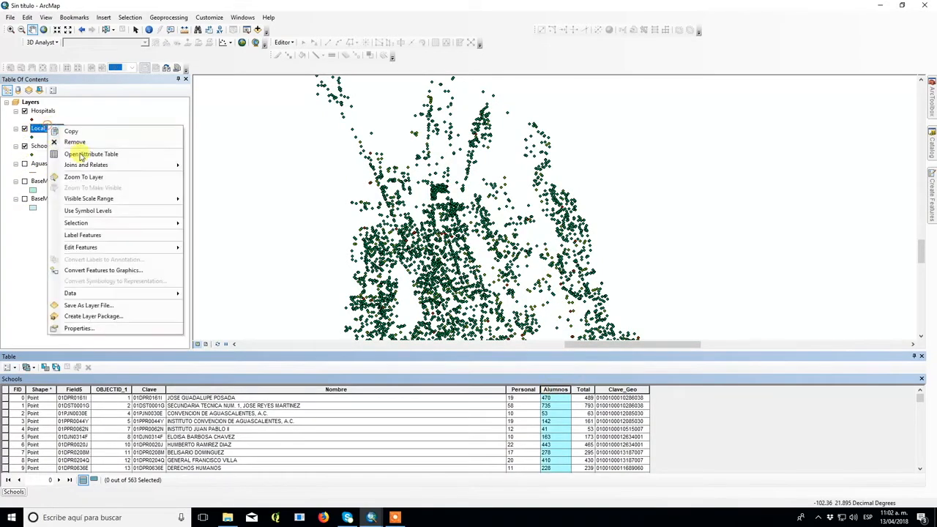
{"action": "left_click", "coordinate": [86, 155]}
{"action": "left_click", "coordinate": [596, 389]}
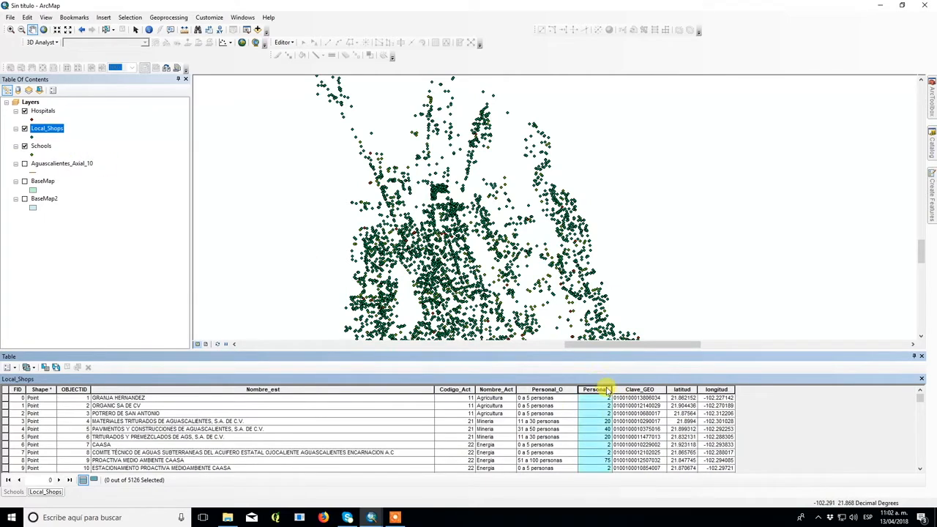
- Open the Hospitals layer's attribute table and highlight the Total_De_P column
{"action": "right_click", "coordinate": [39, 108]}
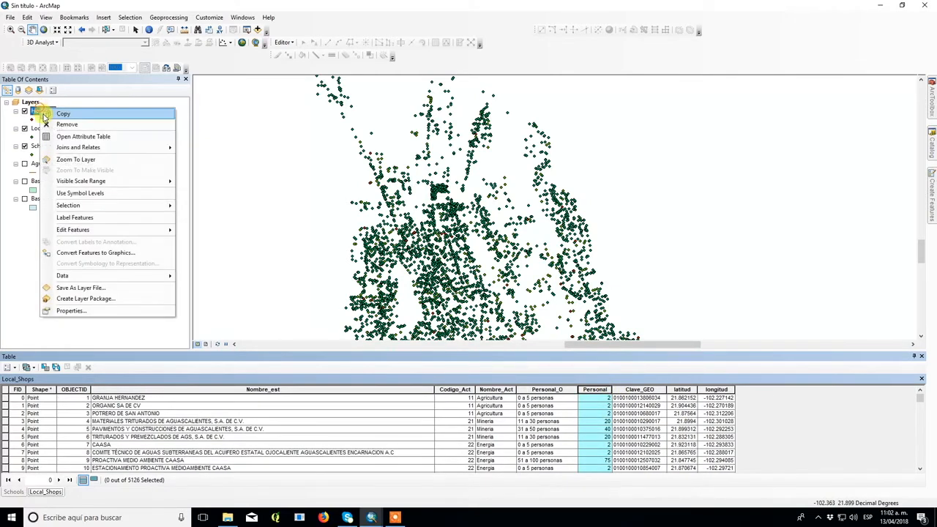
{"action": "left_click", "coordinate": [87, 137]}
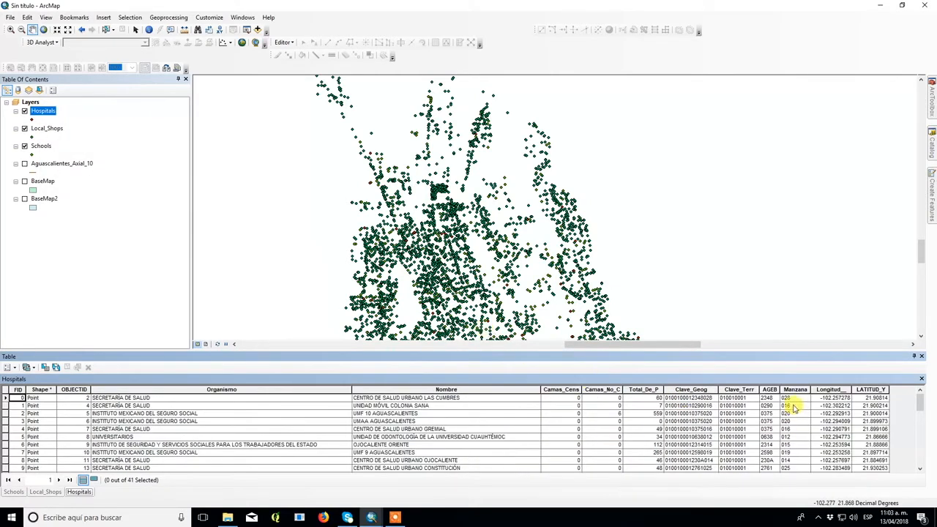
{"action": "left_click", "coordinate": [644, 389]}
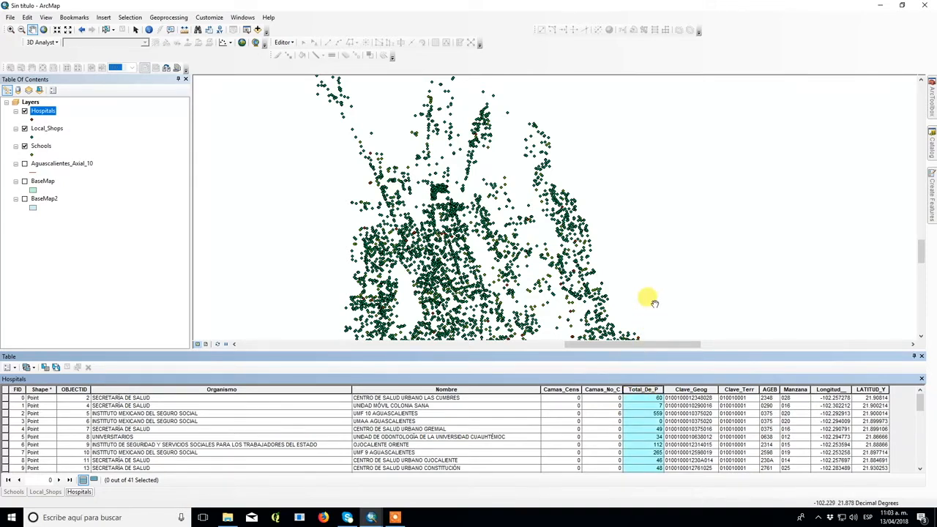
{"action": "scroll", "coordinate": [623, 235], "scroll_direction": "up", "scroll_amount": 4}
{"action": "scroll", "coordinate": [613, 242], "scroll_direction": "down", "scroll_amount": 2}
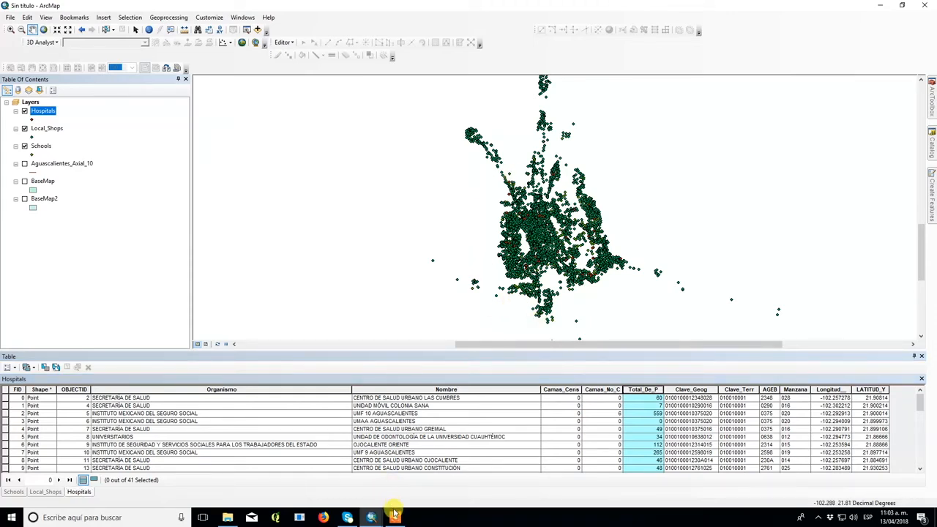
{"action": "left_click", "coordinate": [394, 516]}
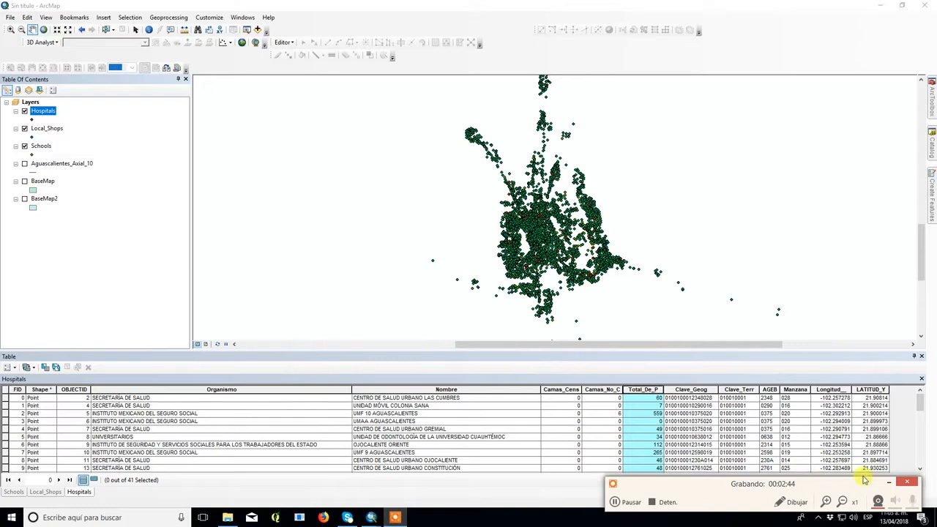
- Highlight all columns of the Hospitals table and expand the Fields toolset within the Data Management Tools
{"action": "left_click", "coordinate": [888, 482]}
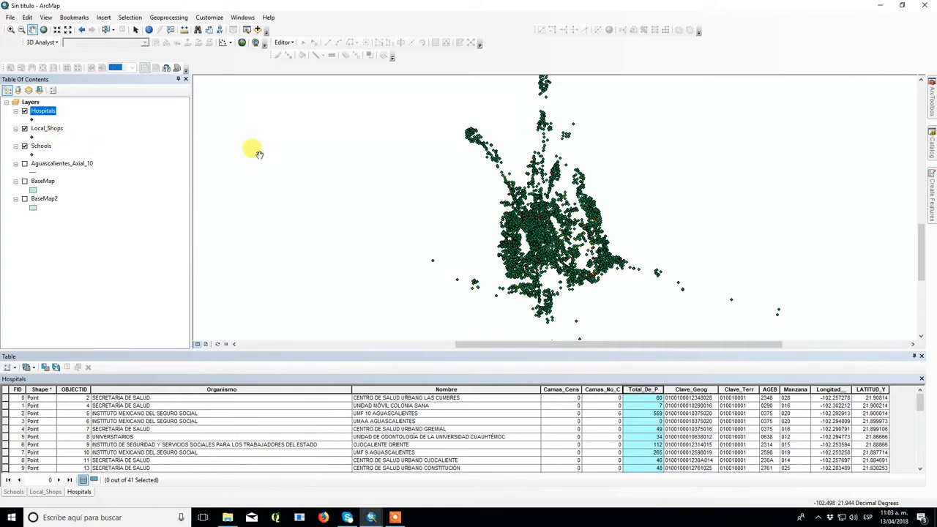
{"action": "left_click_drag", "start_coordinate": [16, 390], "coordinate": [879, 399]}
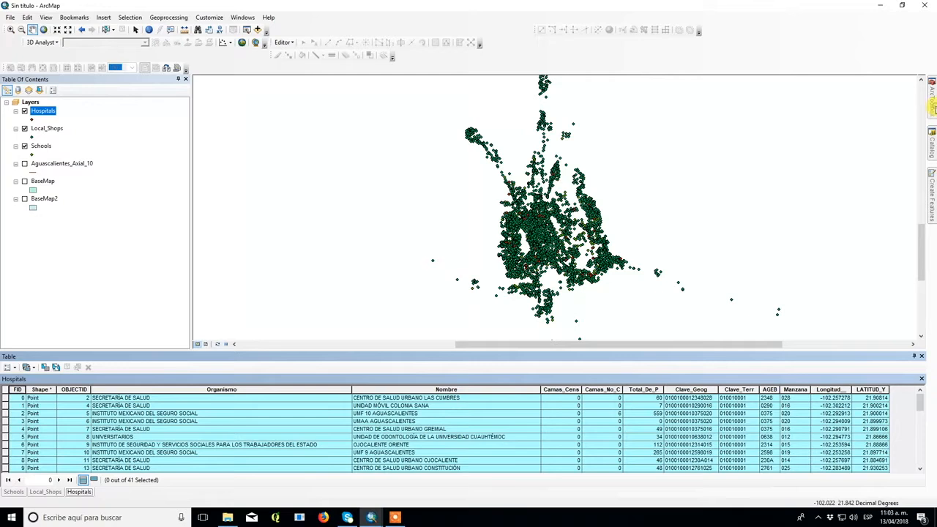
{"action": "mouse_move", "coordinate": [934, 103]}
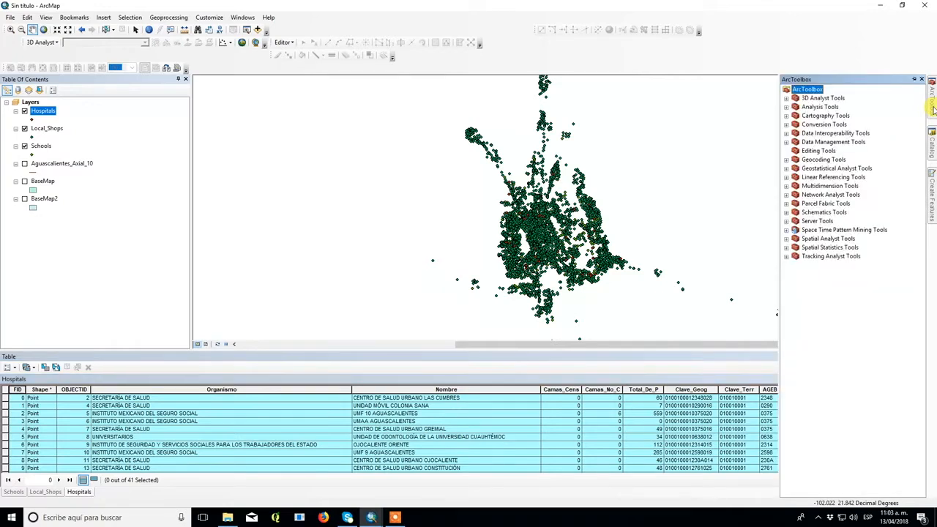
{"action": "left_click", "coordinate": [788, 124]}
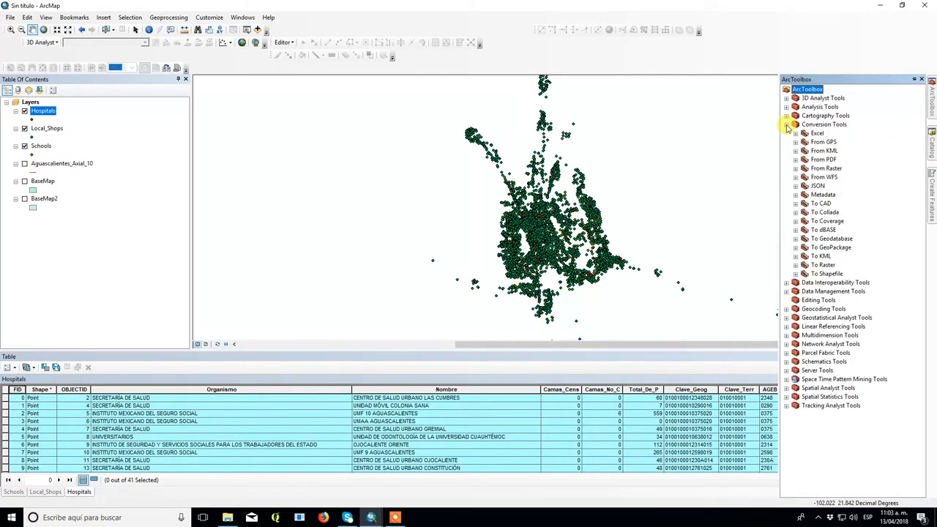
{"action": "left_click", "coordinate": [787, 124]}
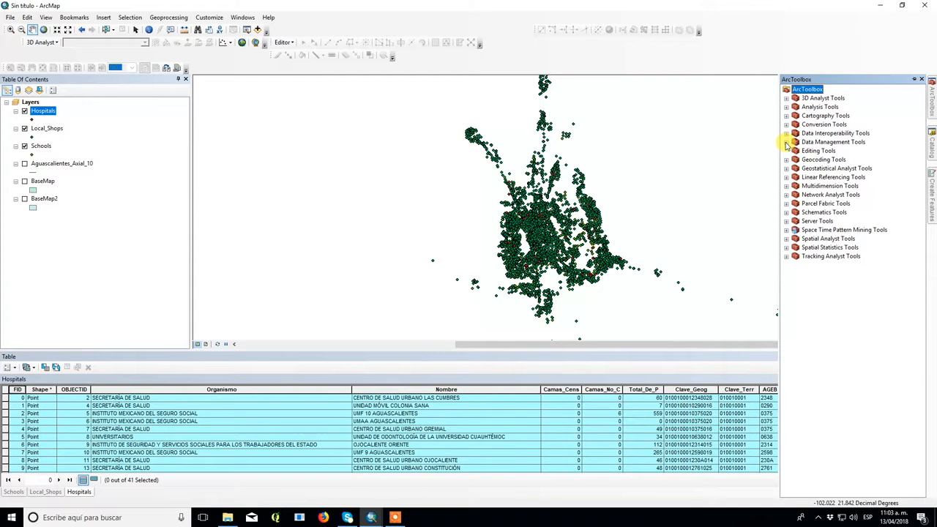
{"action": "left_click", "coordinate": [786, 142]}
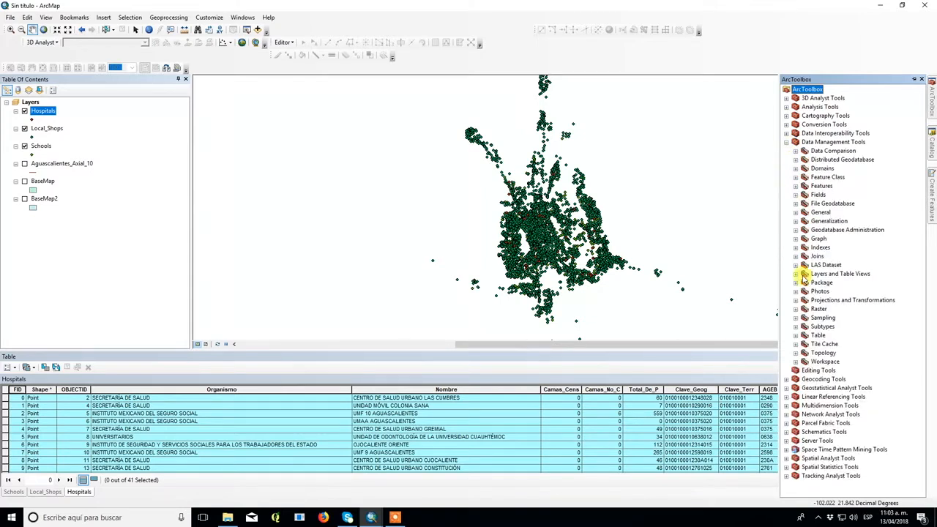
{"action": "left_click", "coordinate": [796, 194]}
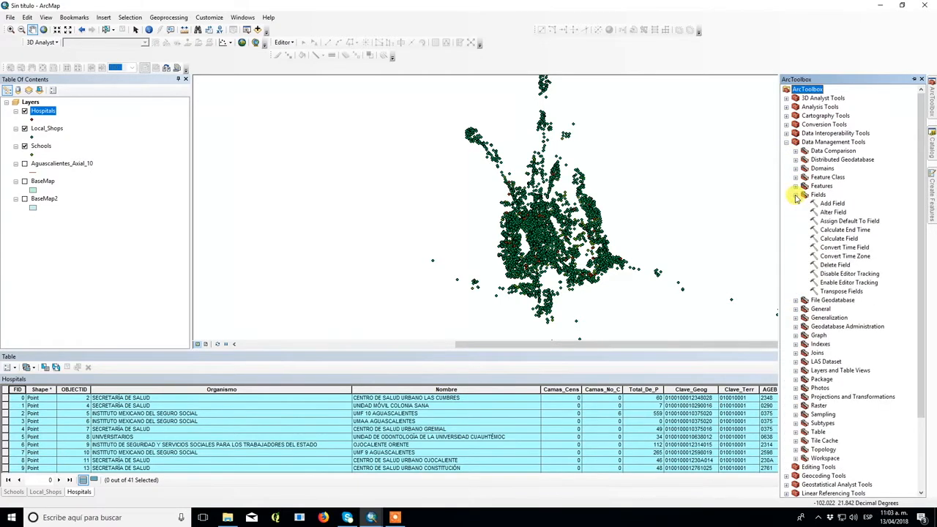
- Delete every field of the Hospitals layer except Total_De_P with the Delete Field tool
{"action": "double_click", "coordinate": [835, 264]}
{"action": "left_click_drag", "start_coordinate": [24, 111], "coordinate": [197, 183]}
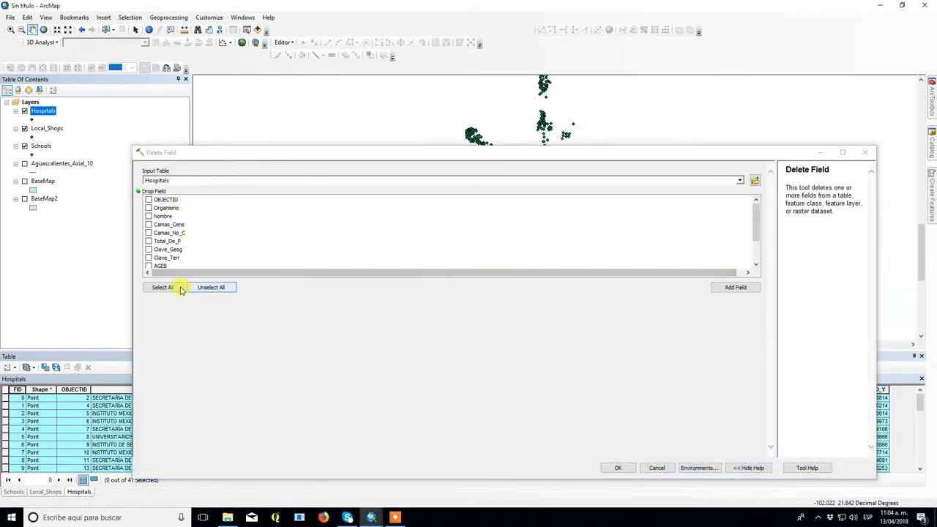
{"action": "left_click", "coordinate": [174, 287]}
{"action": "left_click", "coordinate": [579, 285]}
{"action": "left_click", "coordinate": [163, 287]}
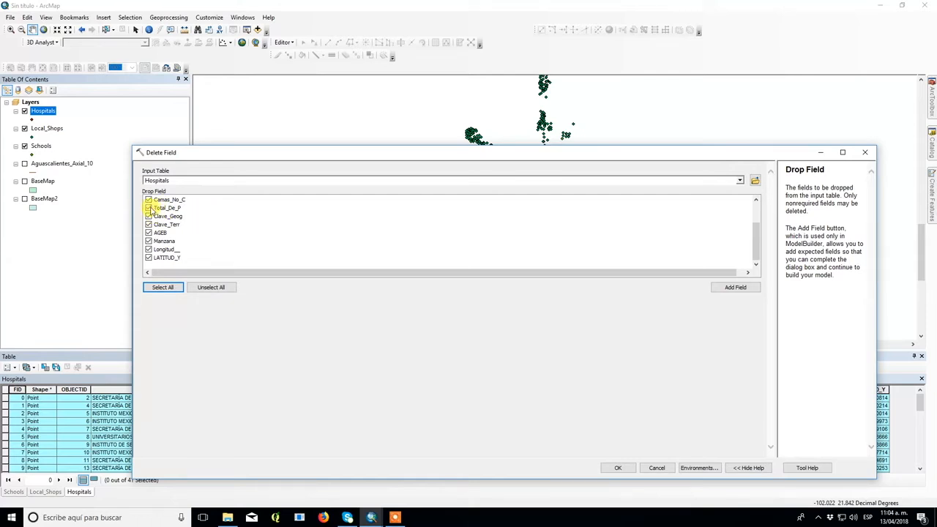
{"action": "left_click", "coordinate": [619, 467]}
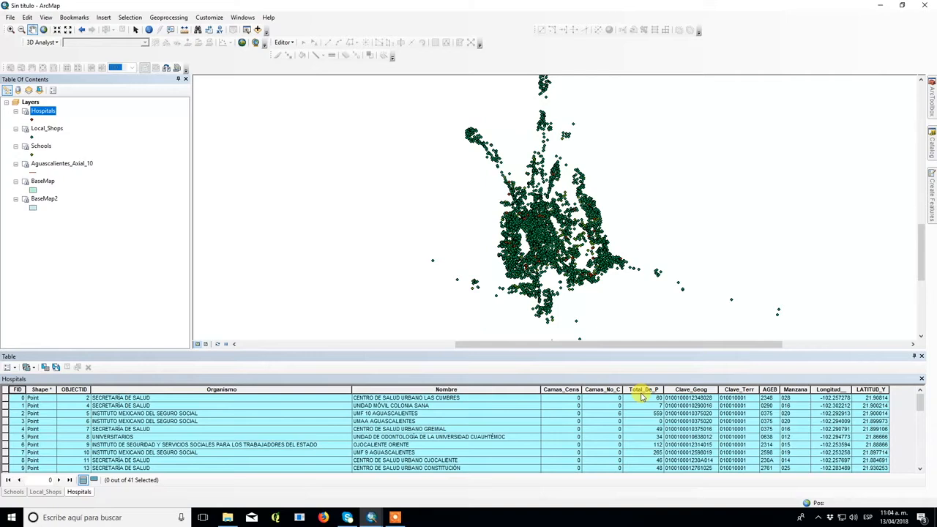
{"action": "left_click", "coordinate": [395, 517]}
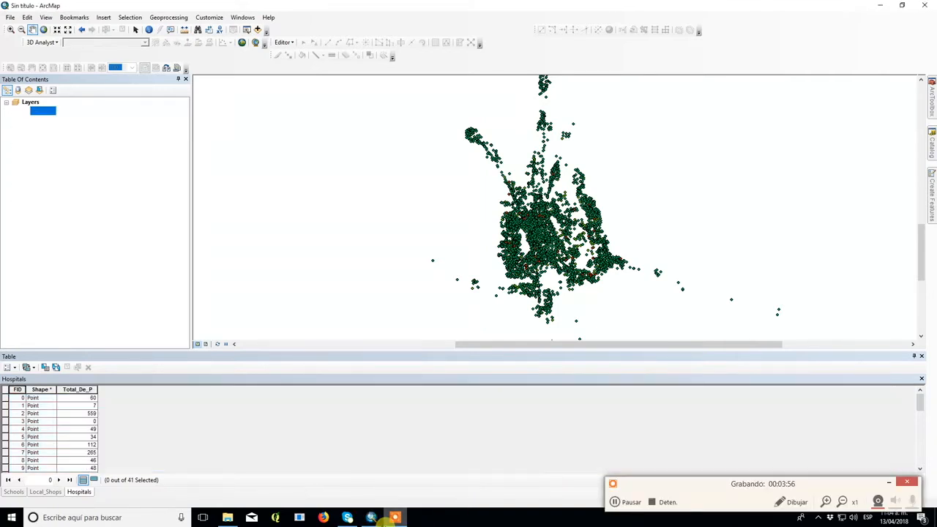
{"action": "left_click", "coordinate": [380, 521]}
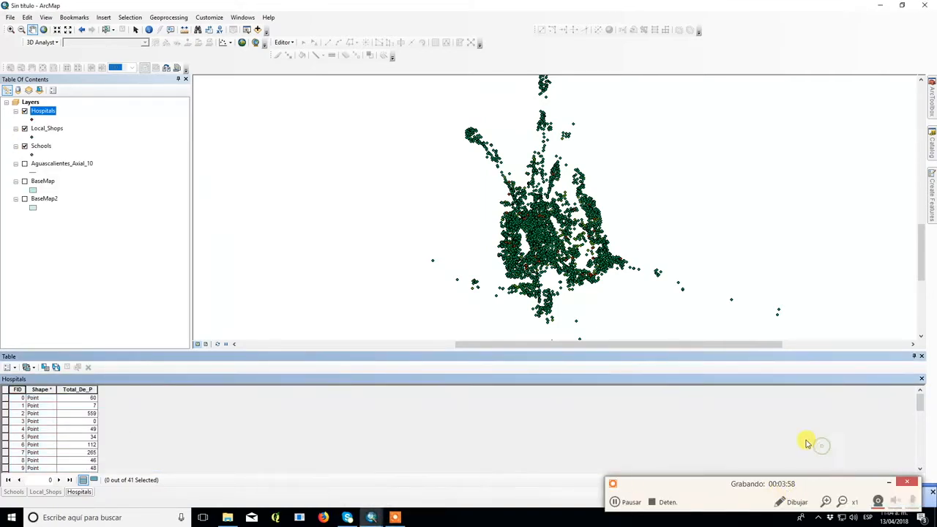
- Delete every field of the Local_Shops layer except Personal with the Delete Field tool
{"action": "mouse_move", "coordinate": [932, 103]}
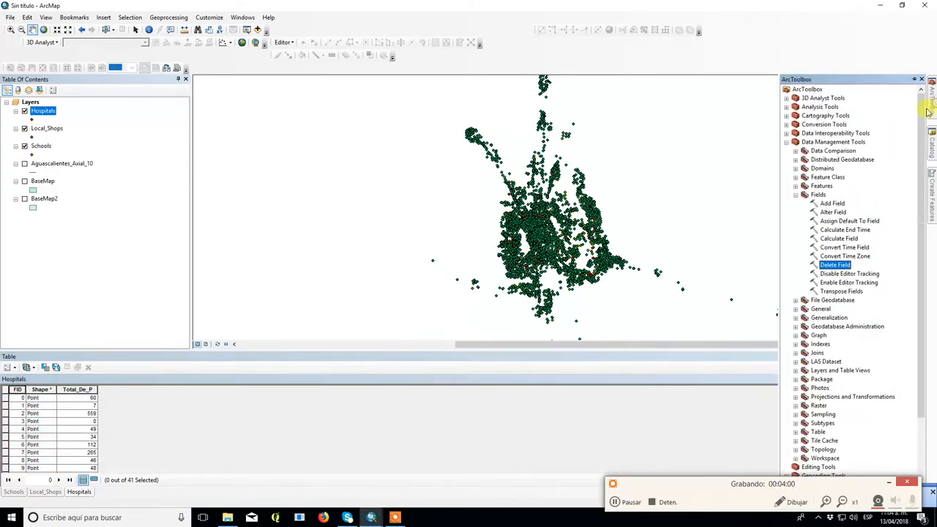
{"action": "double_click", "coordinate": [840, 266]}
{"action": "left_click_drag", "start_coordinate": [44, 128], "coordinate": [186, 183]}
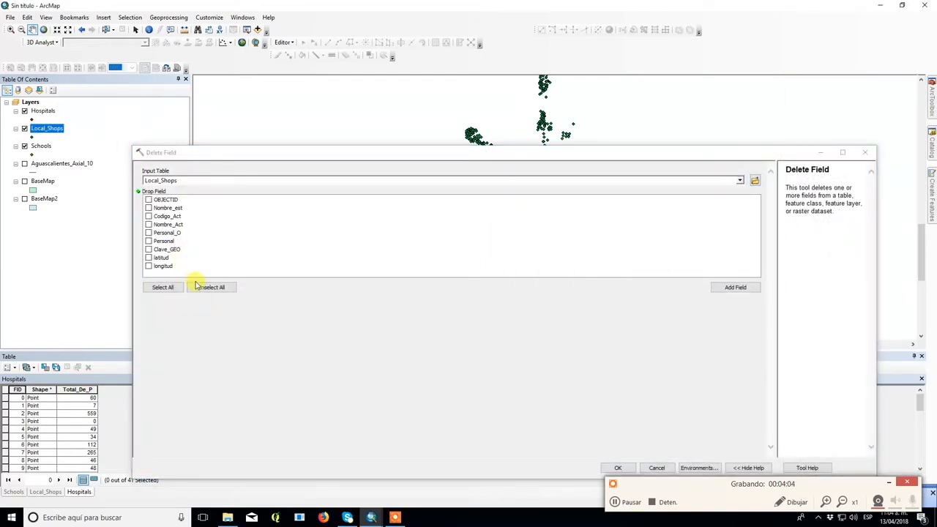
{"action": "left_click", "coordinate": [161, 285]}
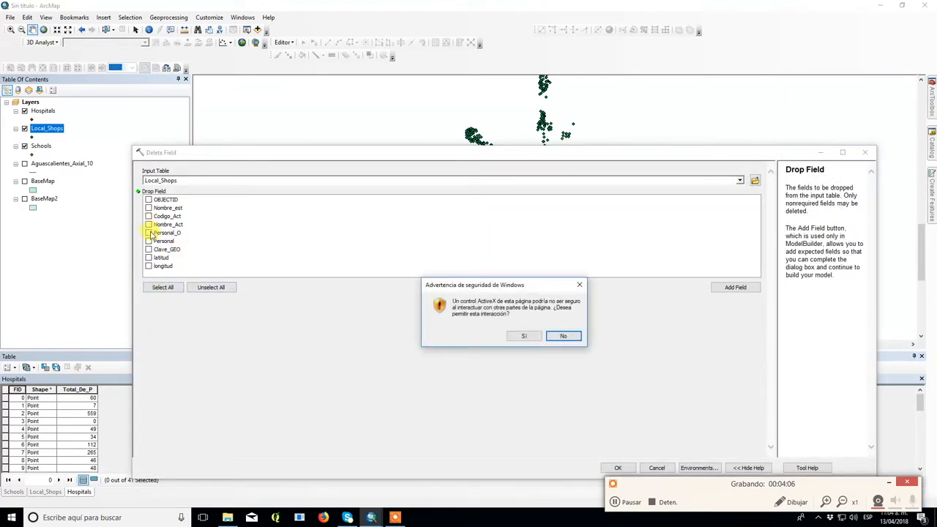
{"action": "left_click", "coordinate": [582, 287]}
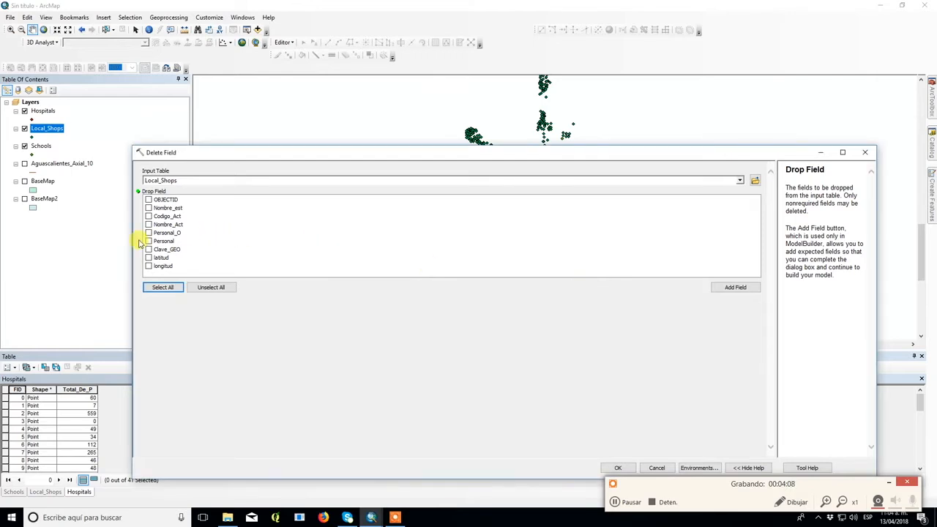
{"action": "left_click", "coordinate": [162, 287]}
{"action": "left_click", "coordinate": [618, 467]}
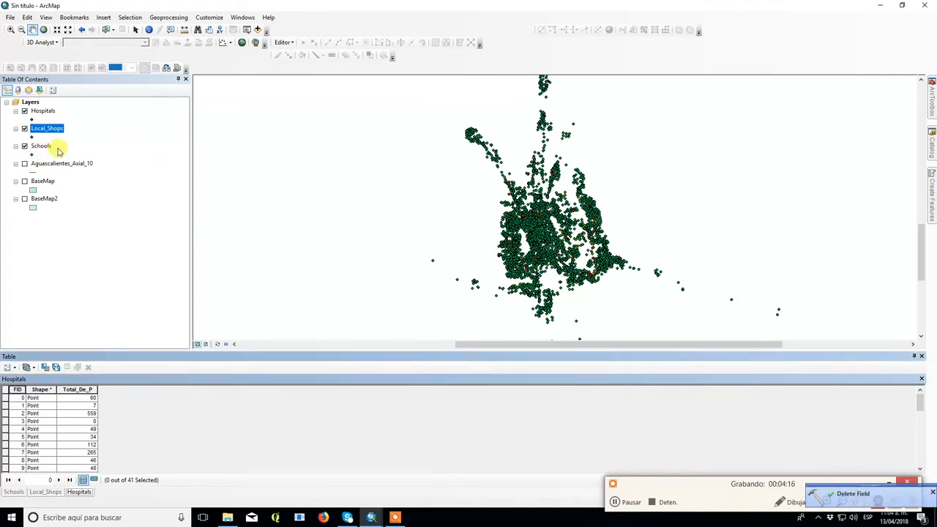
- Delete every field of the Schools layer except Personal with the Delete Field tool
{"action": "left_click", "coordinate": [932, 102]}
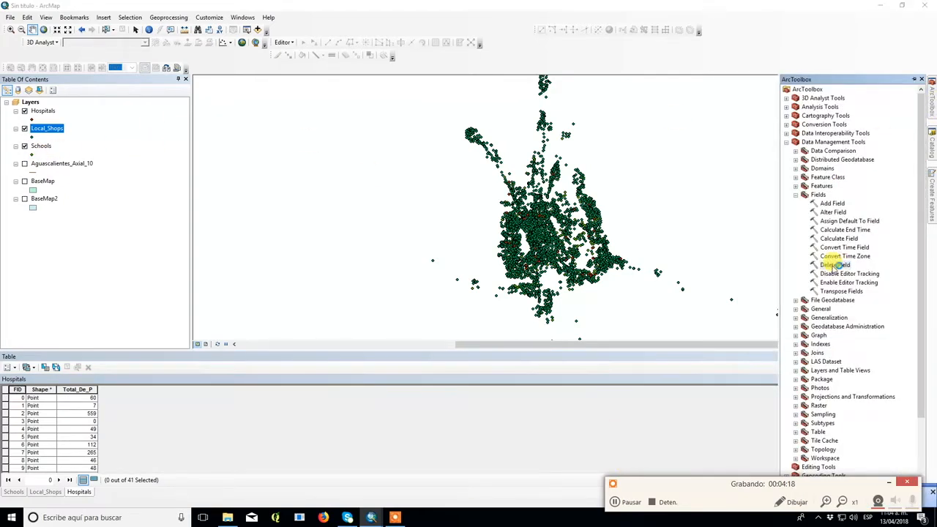
{"action": "double_click", "coordinate": [833, 264]}
{"action": "left_click_drag", "start_coordinate": [41, 146], "coordinate": [183, 177]}
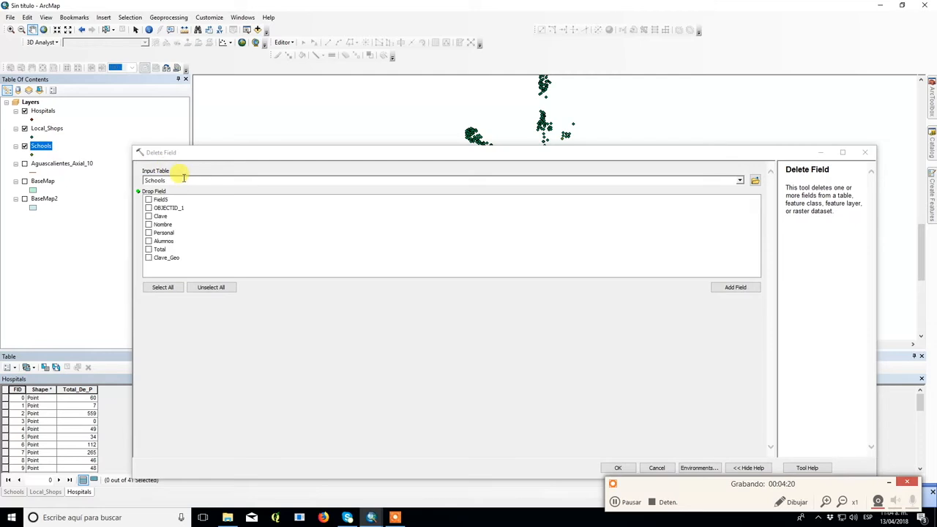
{"action": "left_click", "coordinate": [159, 288]}
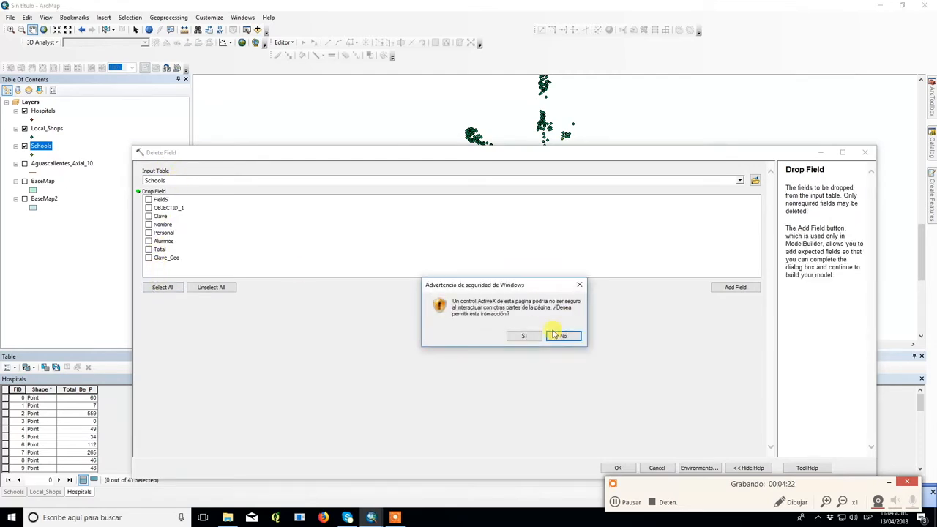
{"action": "left_click", "coordinate": [561, 336]}
{"action": "left_click", "coordinate": [163, 287]}
{"action": "left_click", "coordinate": [148, 233]}
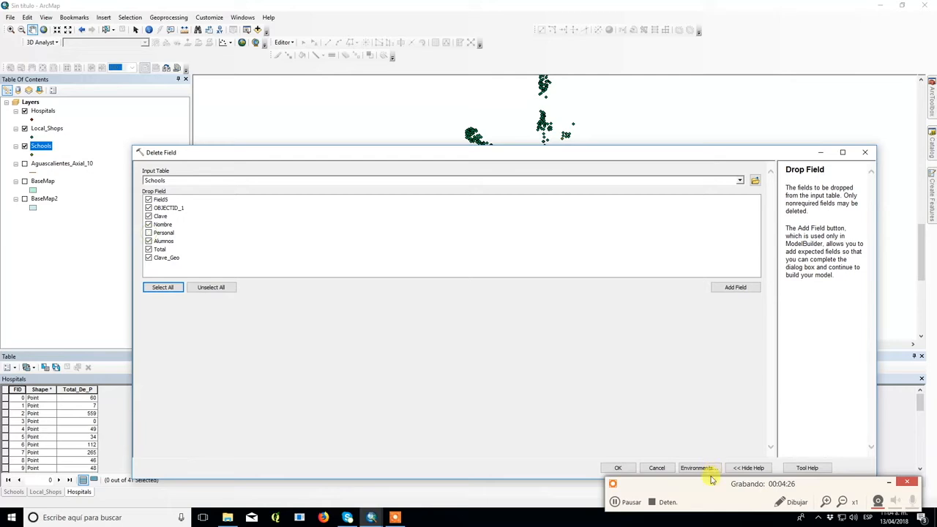
{"action": "left_click", "coordinate": [618, 469]}
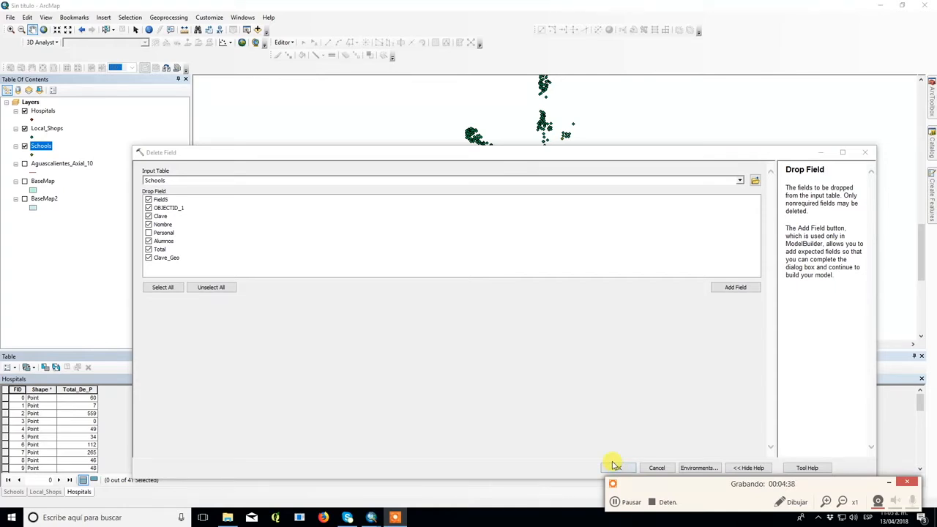
{"action": "left_click_drag", "start_coordinate": [557, 152], "coordinate": [556, 72]}
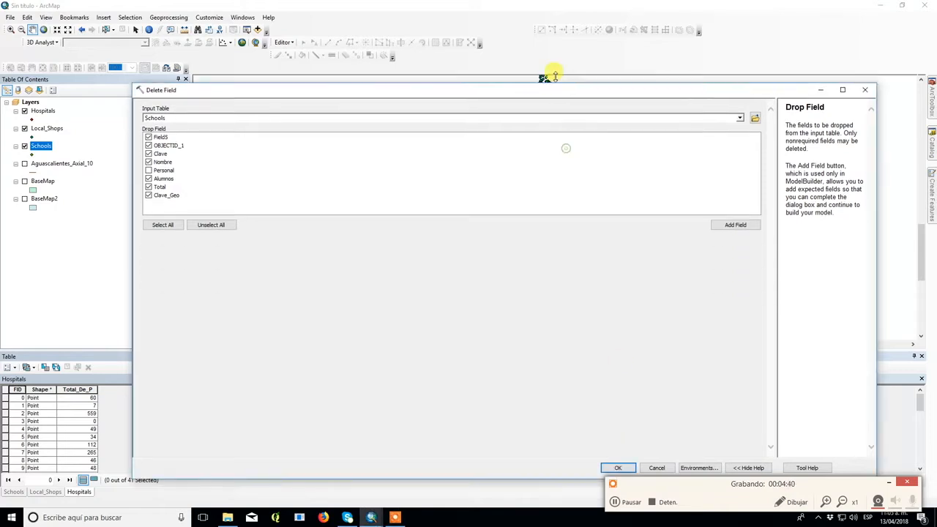
{"action": "left_click", "coordinate": [619, 468]}
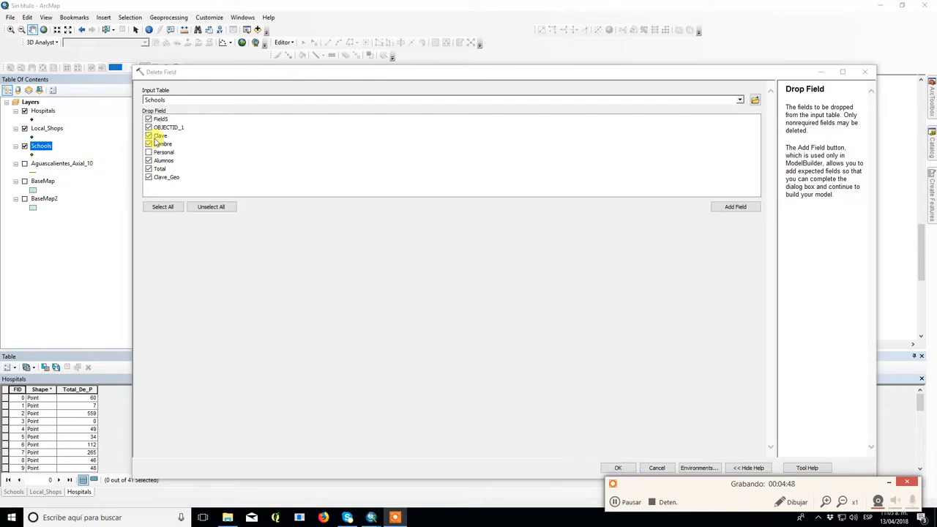
{"action": "left_click", "coordinate": [617, 467]}
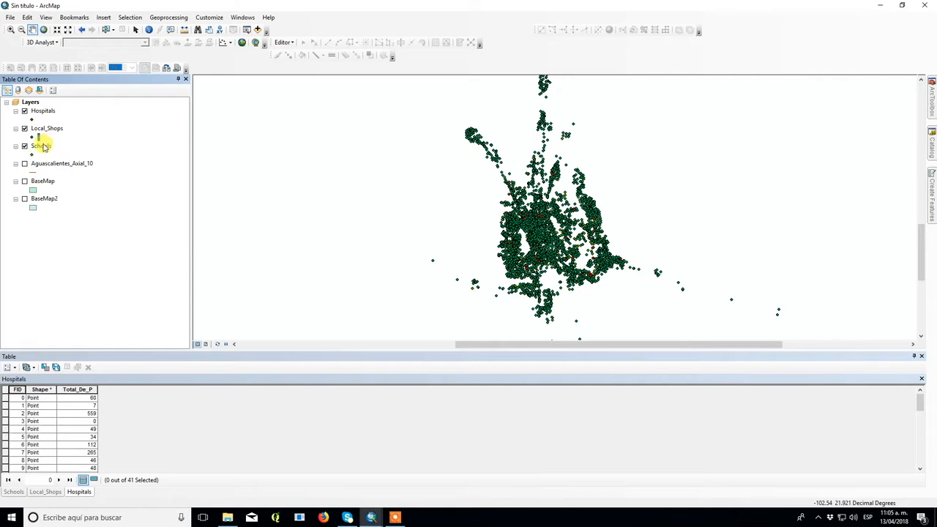
- Check the remaining fields in the attribute tables of the Schools, Local_Shops and Hospitals layers
{"action": "right_click", "coordinate": [48, 150]}
{"action": "left_click", "coordinate": [70, 173]}
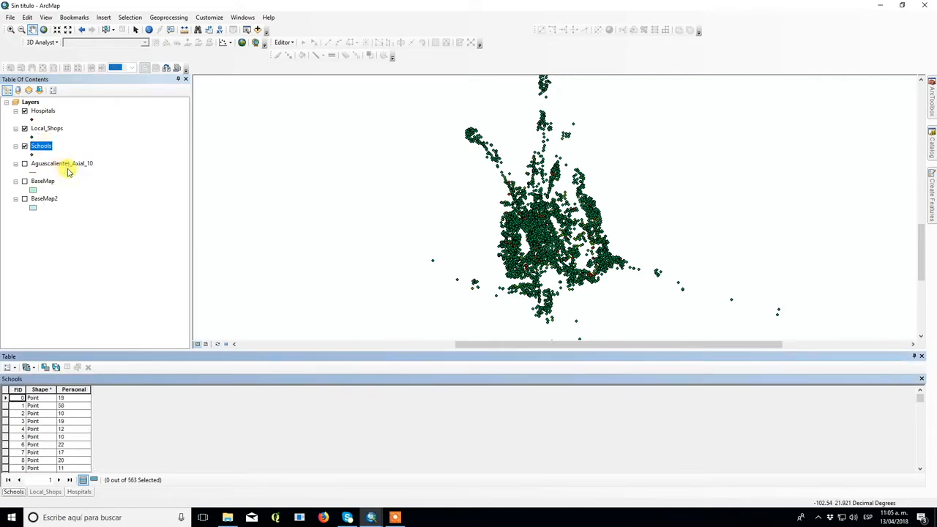
{"action": "right_click", "coordinate": [57, 134]}
{"action": "left_click", "coordinate": [68, 158]}
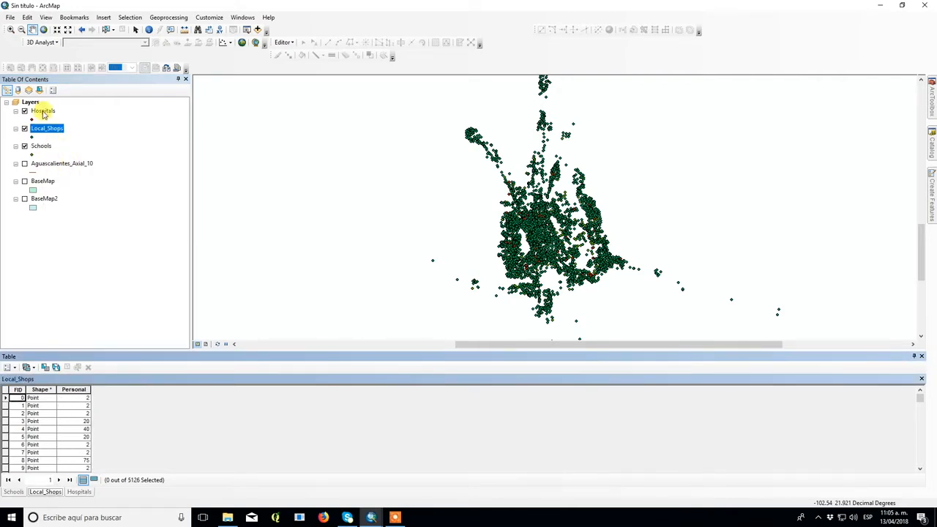
{"action": "right_click", "coordinate": [50, 115]}
{"action": "left_click", "coordinate": [107, 139]}
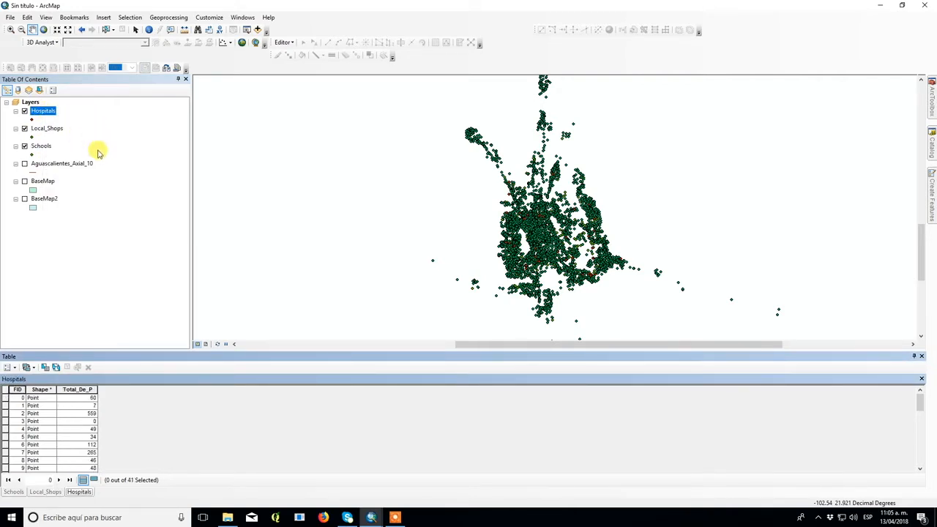
{"action": "left_click", "coordinate": [179, 18]}
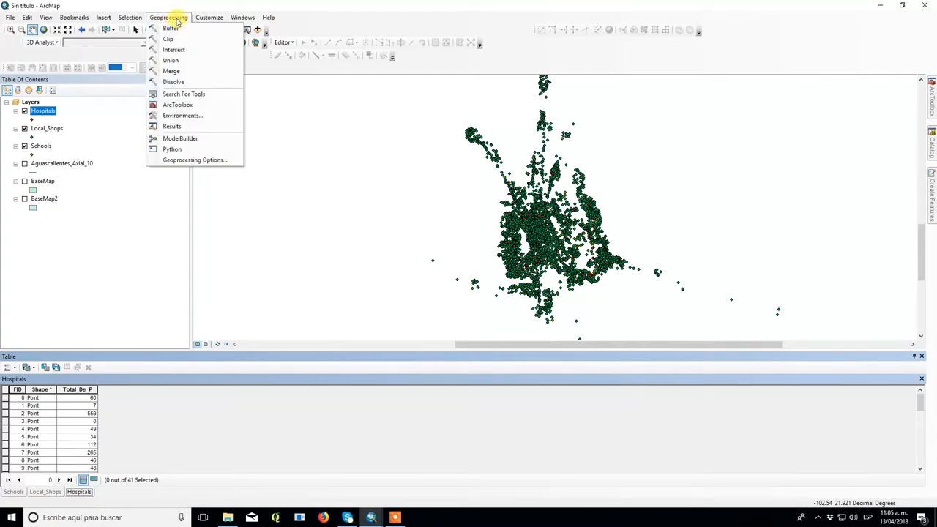
{"action": "left_click", "coordinate": [178, 70]}
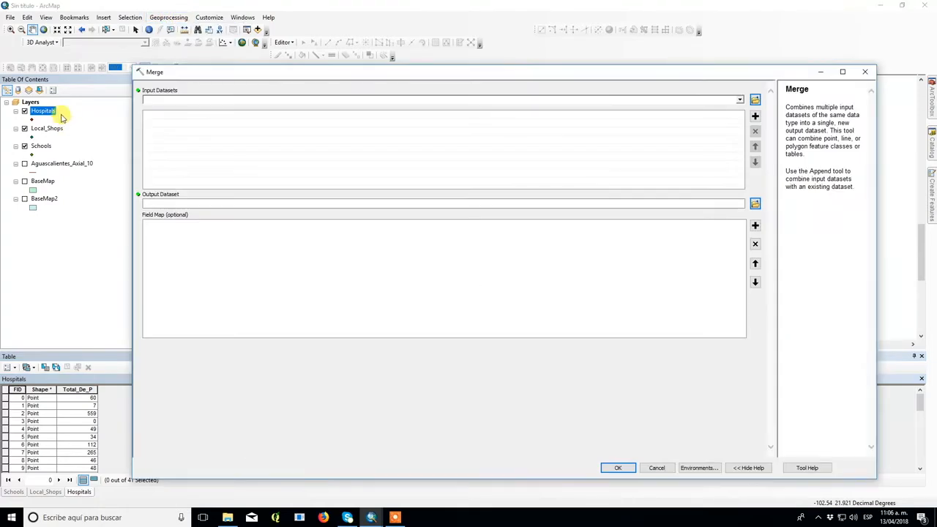
{"action": "left_click", "coordinate": [865, 72]}
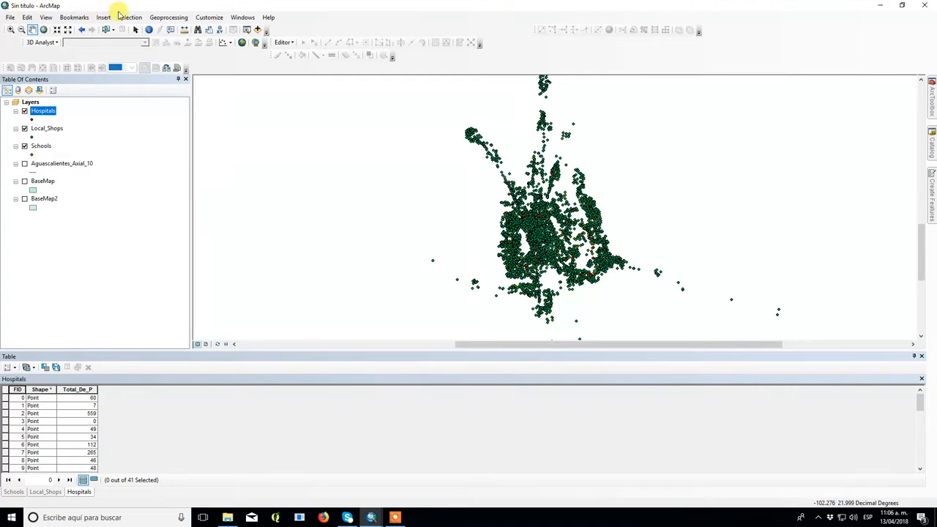
- Start the Merge tool and add Hospitals, Local_Shops and Schools as its input datasets
{"action": "left_click", "coordinate": [157, 18]}
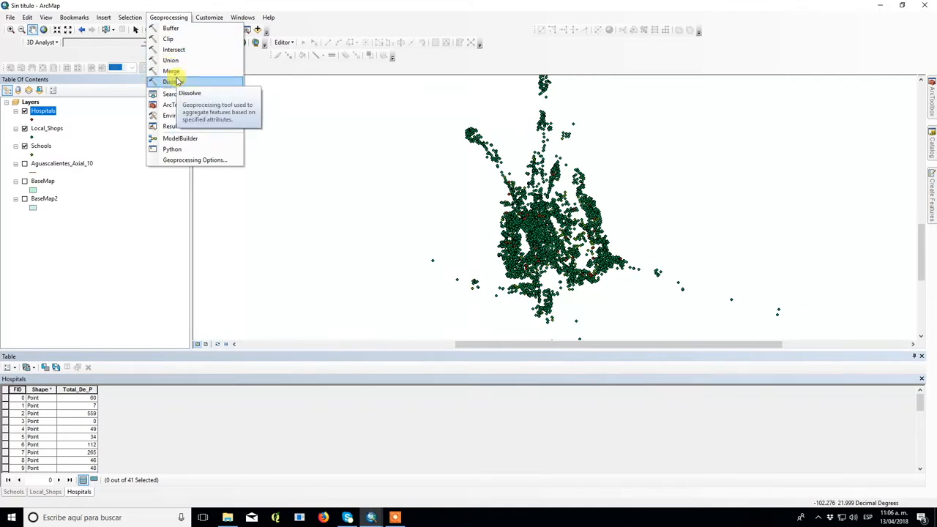
{"action": "left_click", "coordinate": [172, 72]}
{"action": "left_click_drag", "start_coordinate": [42, 112], "coordinate": [186, 134]}
{"action": "left_click_drag", "start_coordinate": [41, 130], "coordinate": [187, 133]}
{"action": "left_click_drag", "start_coordinate": [41, 151], "coordinate": [163, 144]}
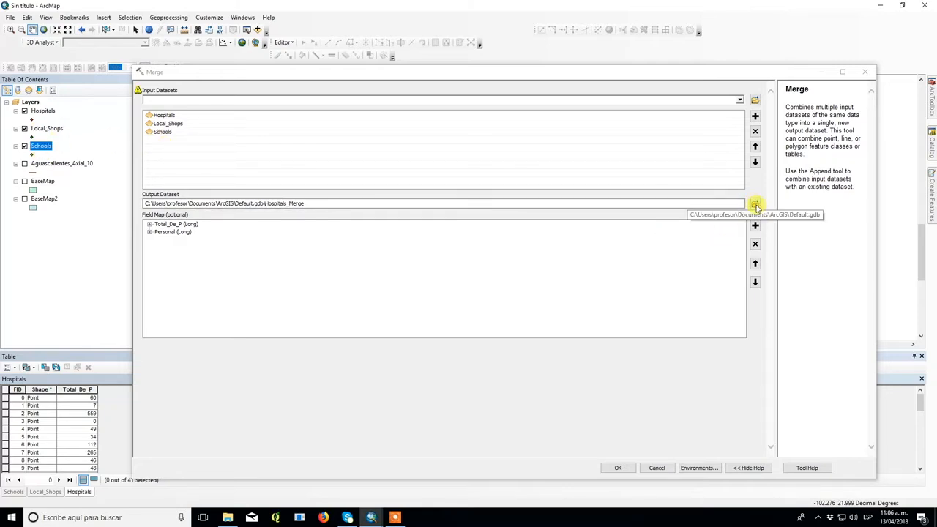
- Set the merge output to datum in the Desktop's Test folder and run the merge
{"action": "left_click", "coordinate": [755, 204]}
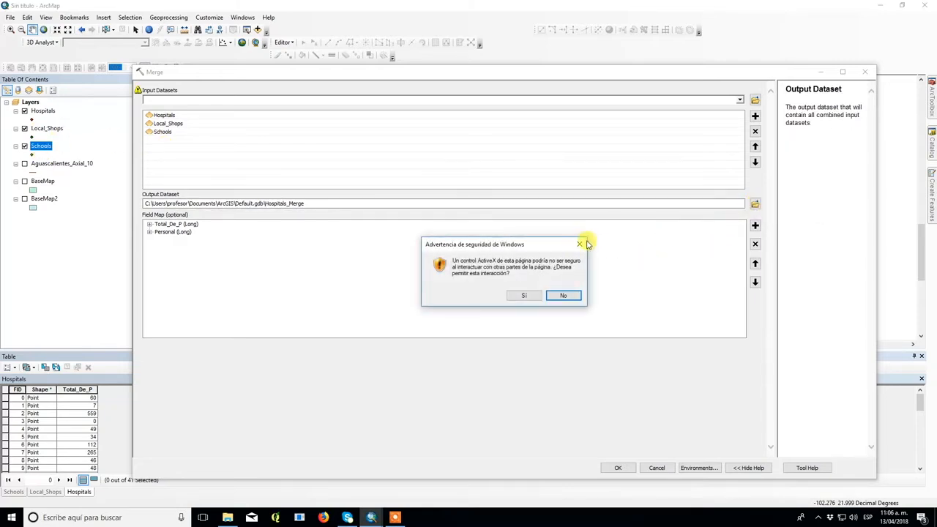
{"action": "left_click", "coordinate": [586, 242]}
{"action": "left_click", "coordinate": [755, 203]}
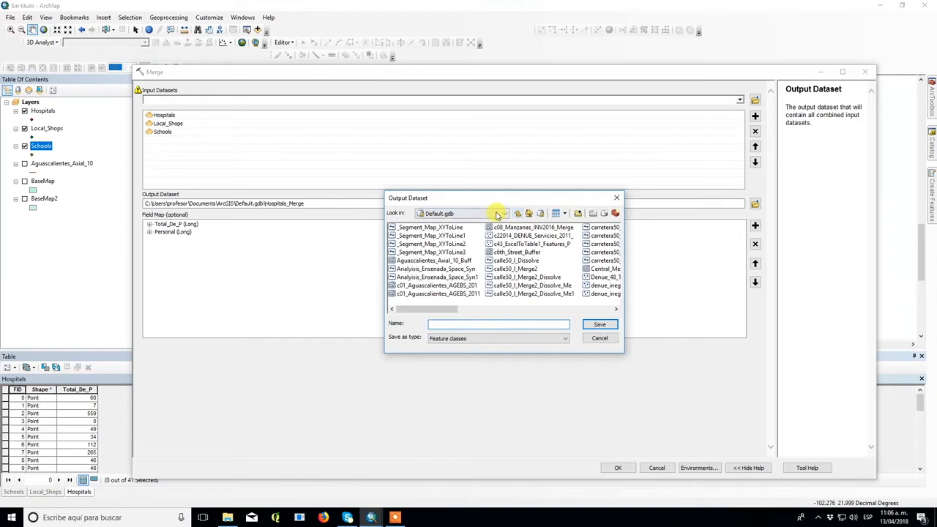
{"action": "left_click", "coordinate": [472, 213]}
{"action": "left_click", "coordinate": [467, 246]}
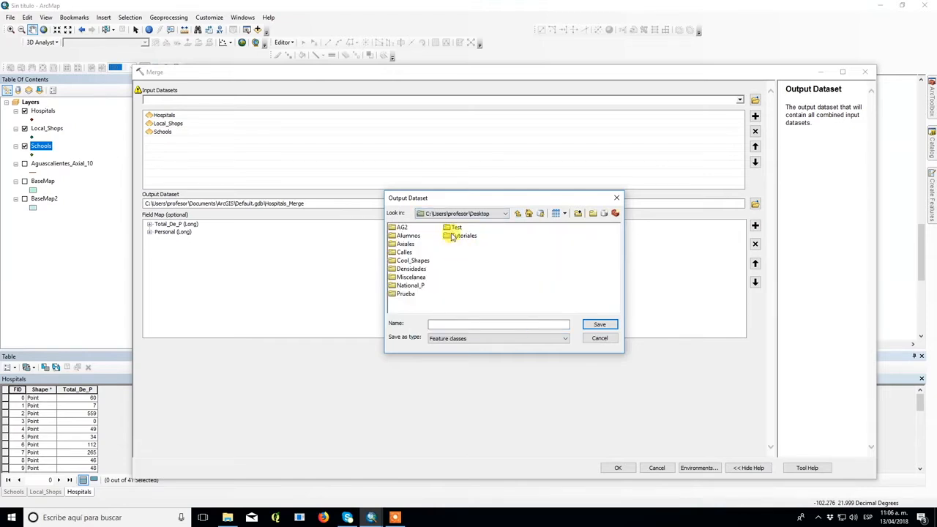
{"action": "double_click", "coordinate": [450, 228]}
{"action": "left_click", "coordinate": [444, 323]}
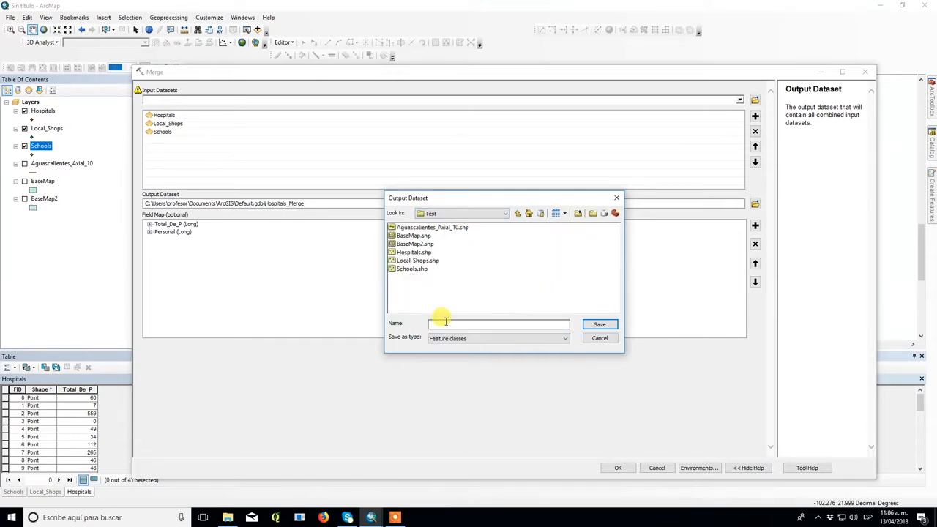
{"action": "type", "text": "dat"}
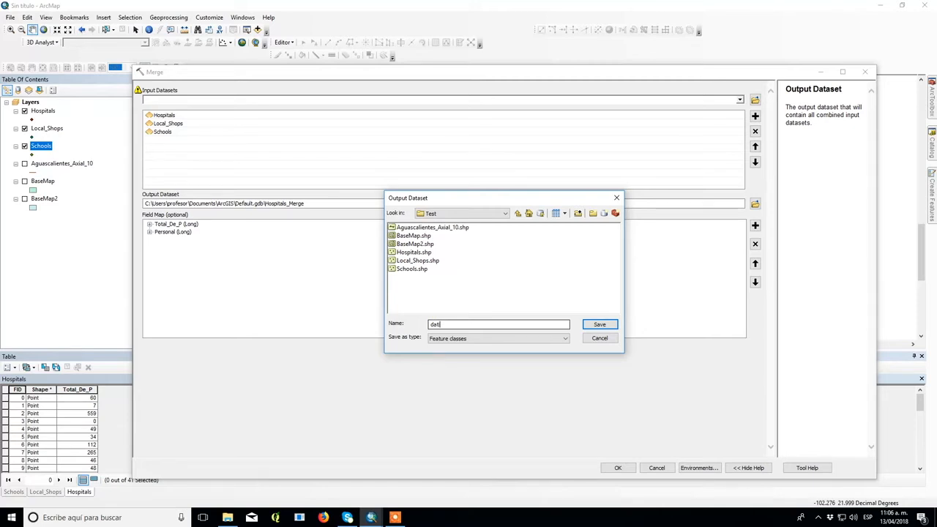
{"action": "type", "text": "um"}
{"action": "key", "text": "Return"}
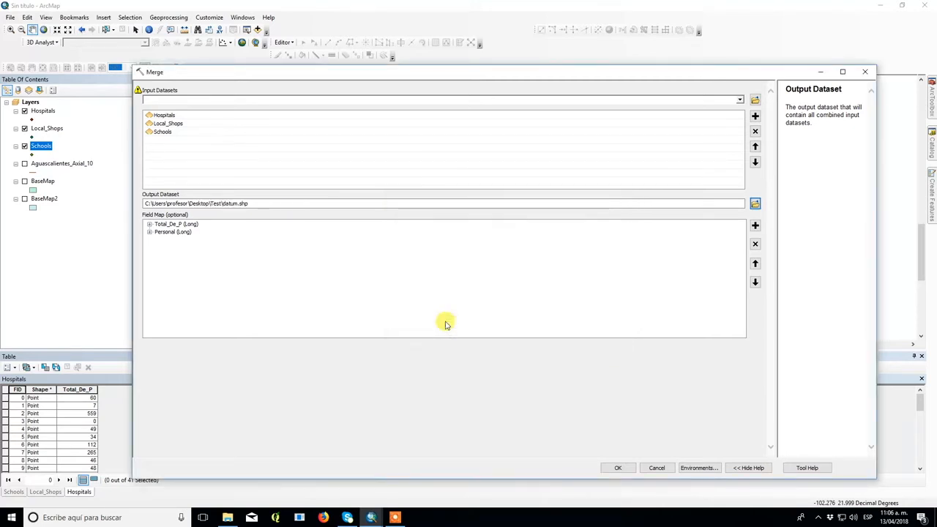
{"action": "left_click", "coordinate": [621, 469]}
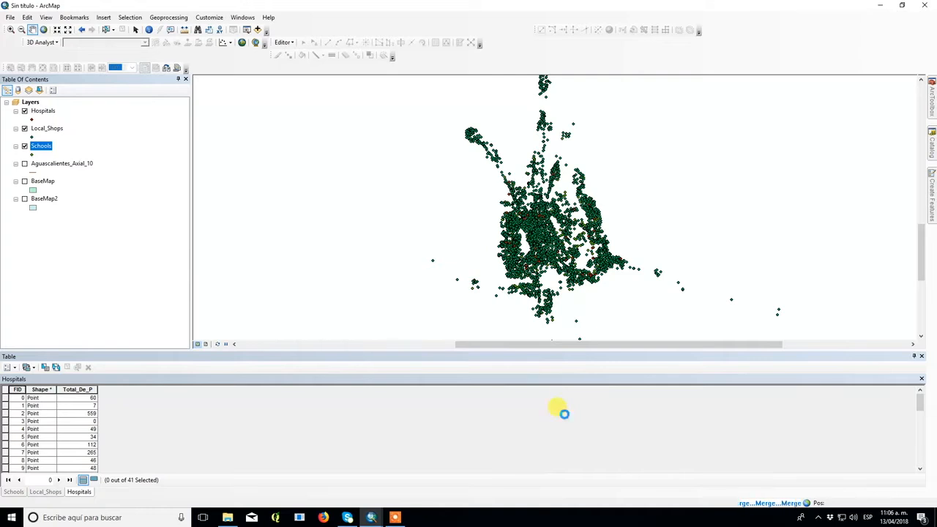
{"action": "left_click", "coordinate": [395, 517]}
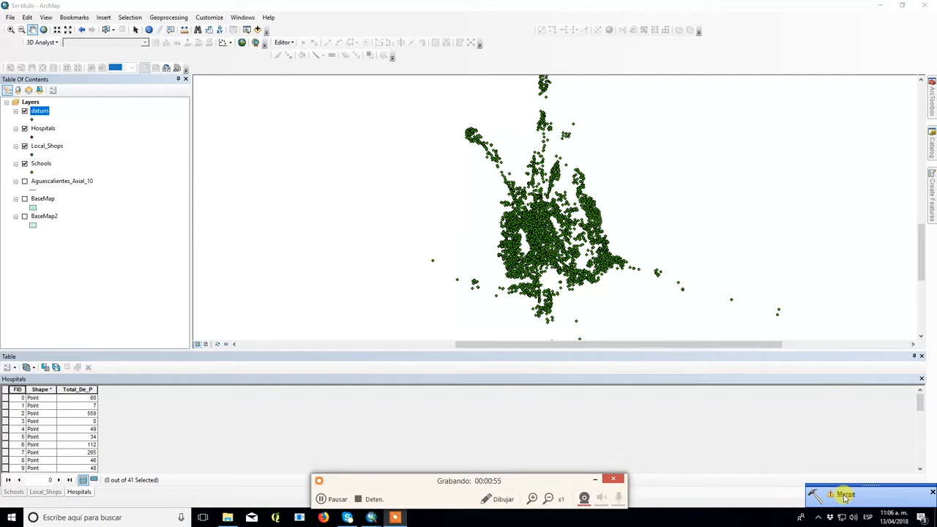
- Open the attribute table of the datum layer and check its Total_De_P and Personal values
{"action": "right_click", "coordinate": [38, 115]}
{"action": "left_click", "coordinate": [80, 139]}
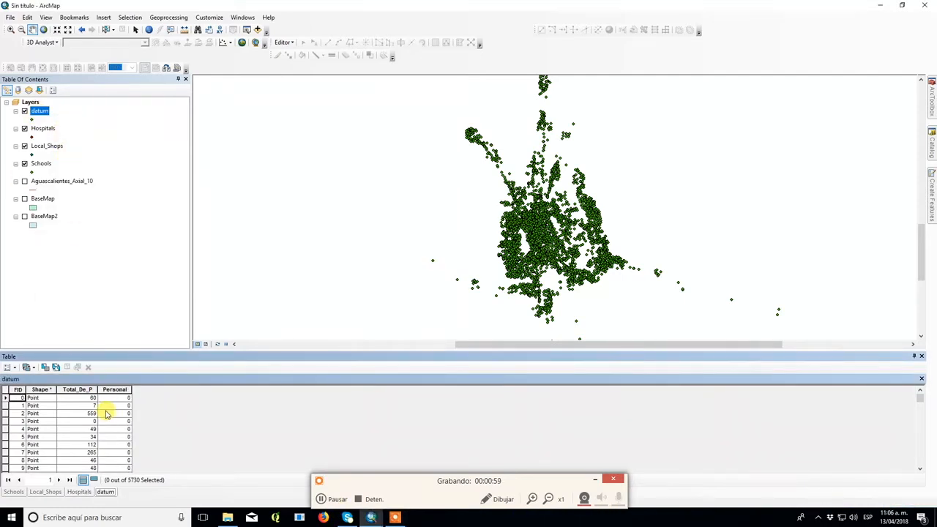
{"action": "scroll", "coordinate": [105, 414], "scroll_direction": "down", "scroll_amount": 12}
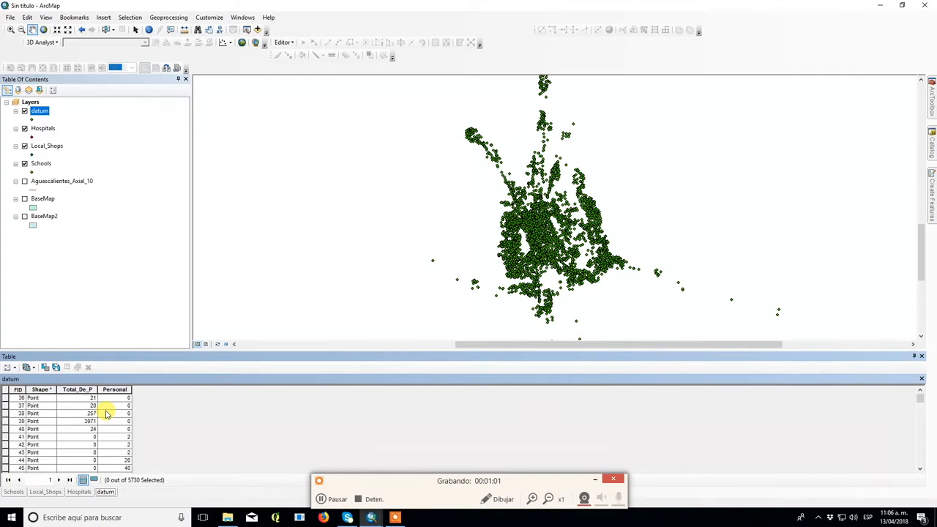
{"action": "scroll", "coordinate": [105, 414], "scroll_direction": "down", "scroll_amount": 10}
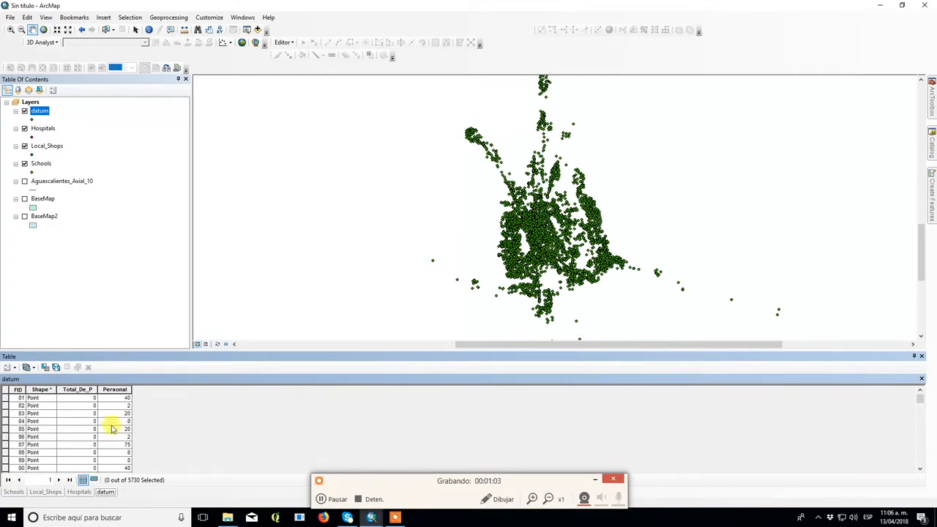
{"action": "scroll", "coordinate": [114, 428], "scroll_direction": "down", "scroll_amount": 5}
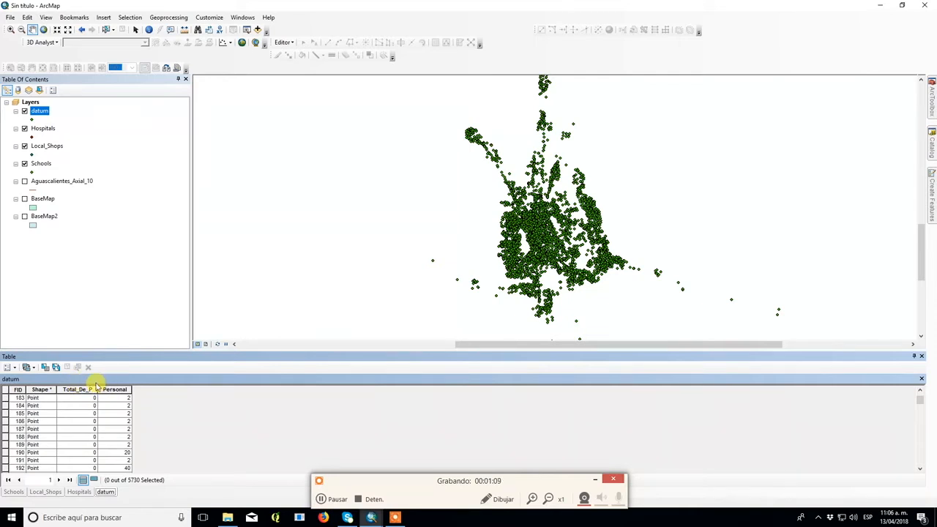
- Start the Table To Excel conversion tool with the datum layer as its input table
{"action": "left_click", "coordinate": [932, 125]}
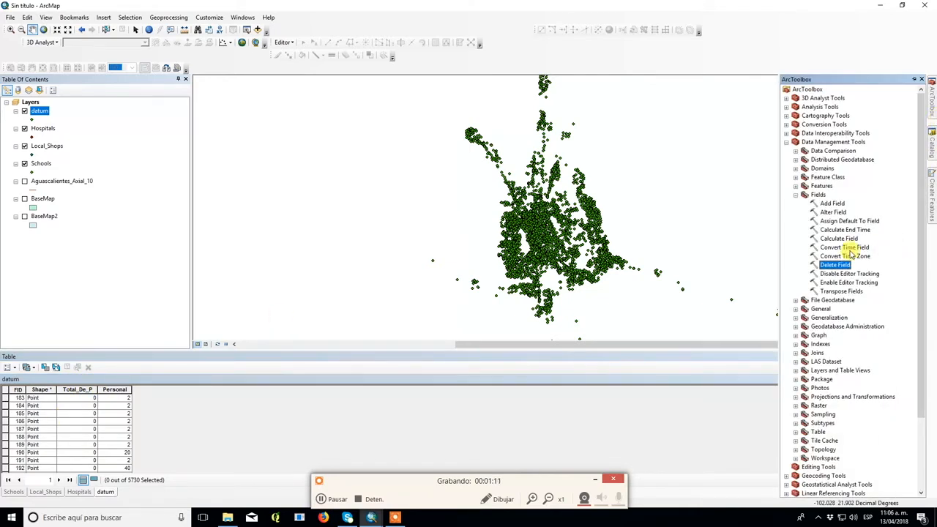
{"action": "left_click", "coordinate": [787, 124]}
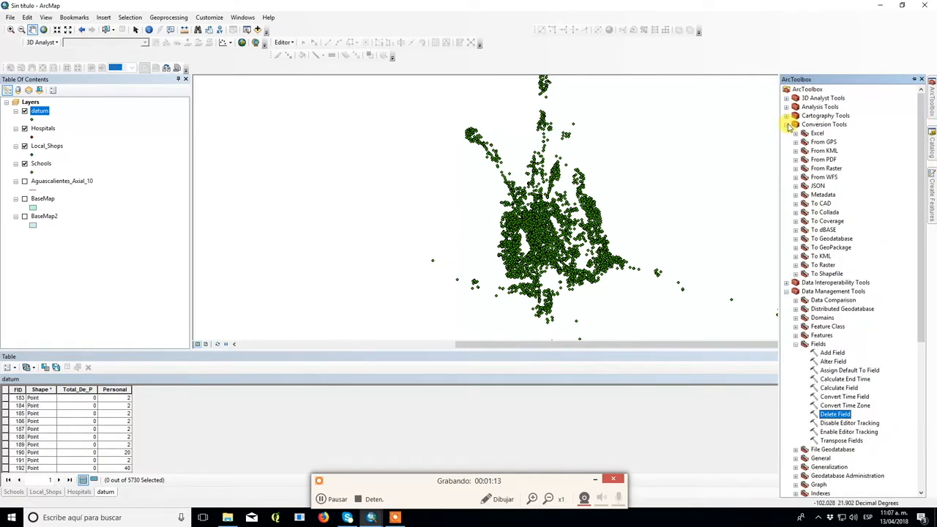
{"action": "left_click", "coordinate": [798, 133]}
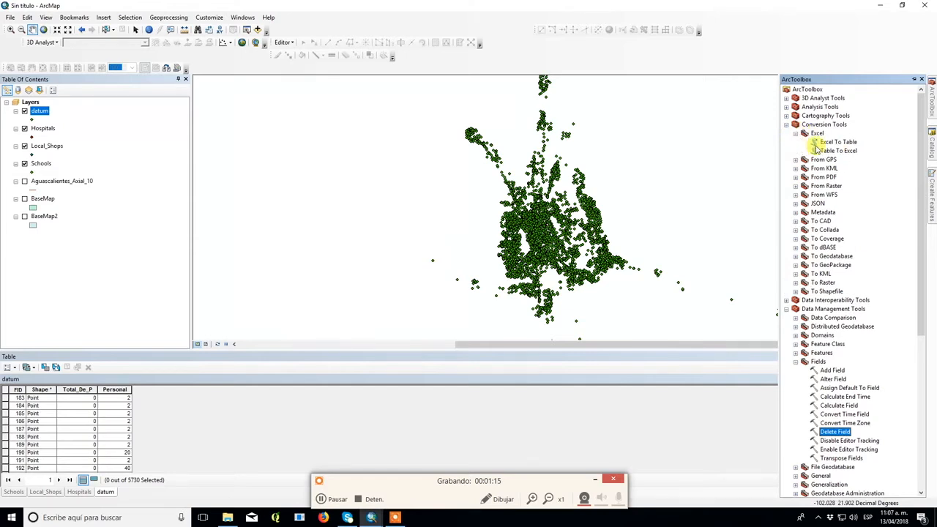
{"action": "double_click", "coordinate": [822, 151]}
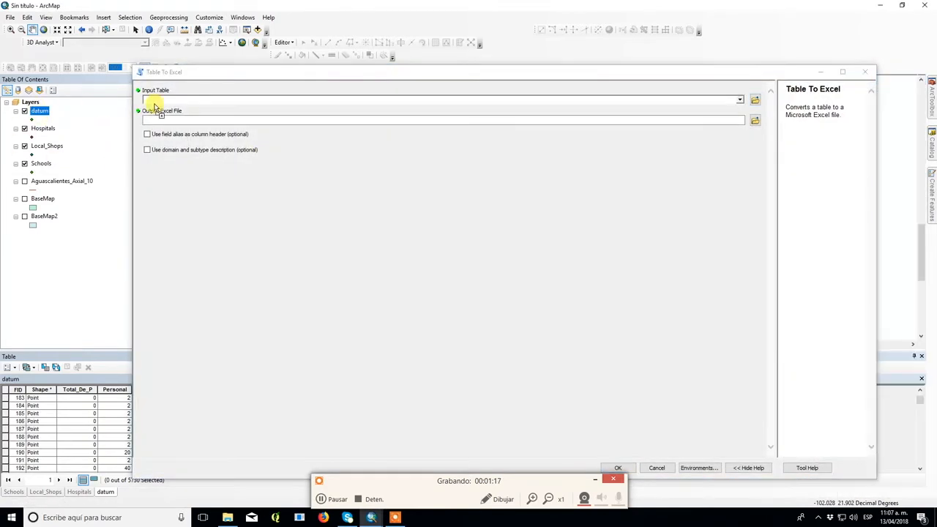
{"action": "left_click_drag", "start_coordinate": [40, 111], "coordinate": [194, 99]}
- Set the output Excel file to datum.xls in the Test folder and run the conversion
{"action": "left_click", "coordinate": [755, 121]}
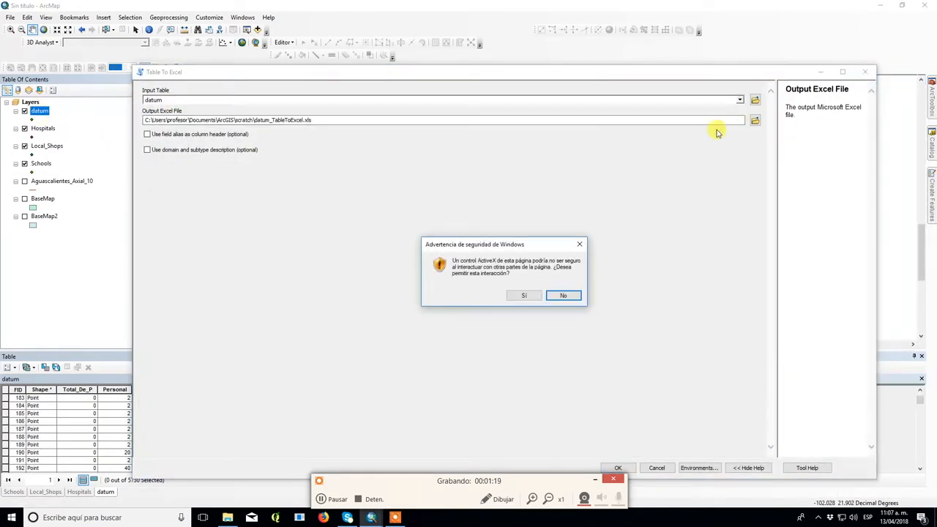
{"action": "left_click", "coordinate": [580, 243]}
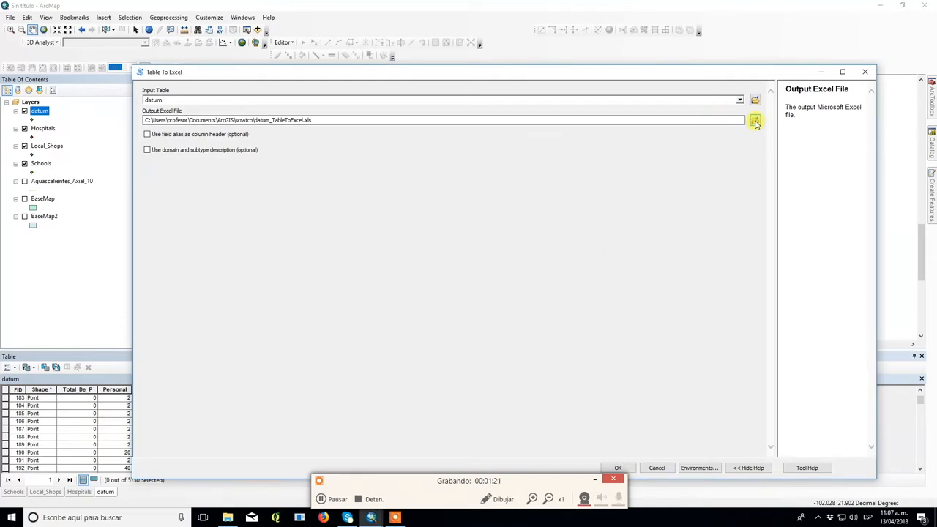
{"action": "left_click", "coordinate": [755, 120]}
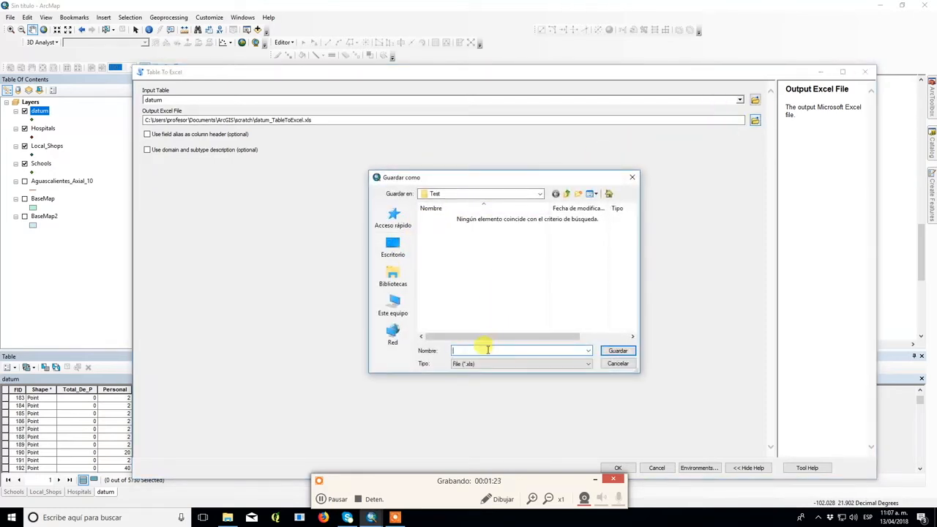
{"action": "type", "text": "datum.xls"}
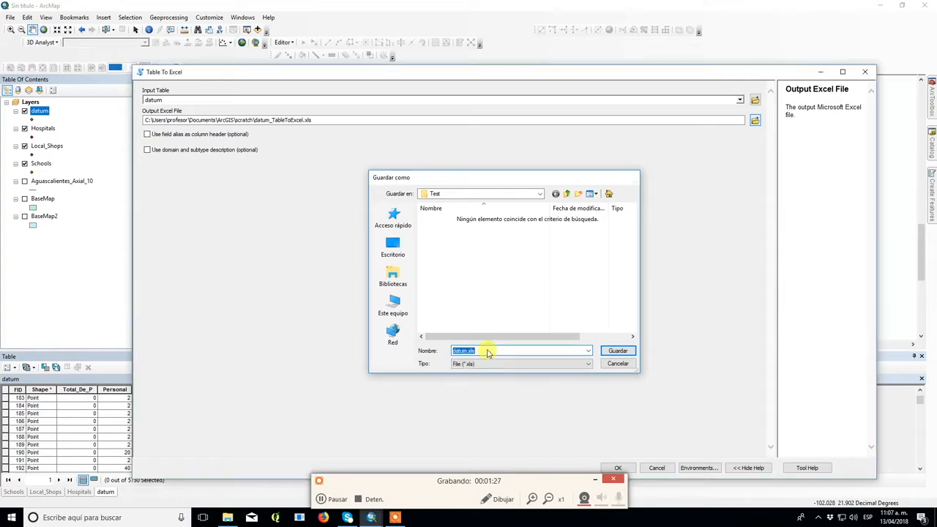
{"action": "key", "text": "Return"}
{"action": "left_click", "coordinate": [615, 469]}
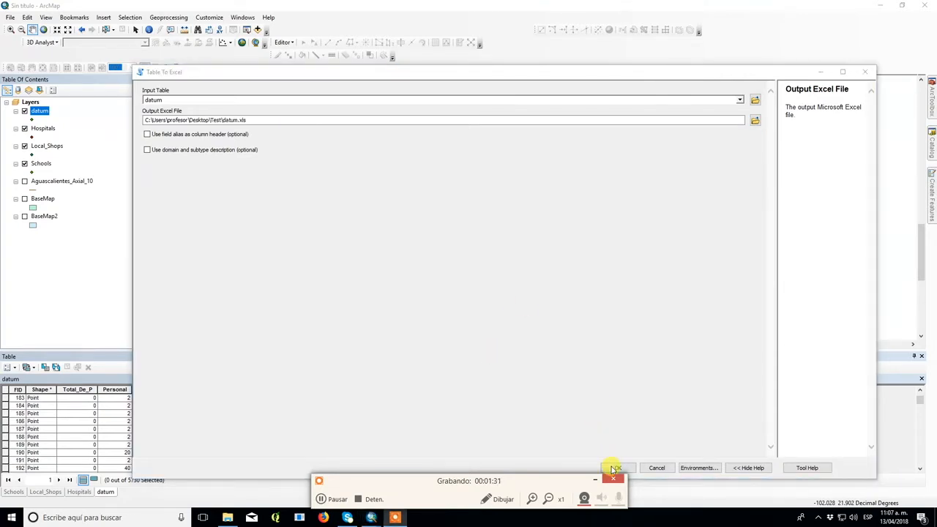
{"action": "left_click_drag", "start_coordinate": [540, 476], "coordinate": [899, 479]}
{"action": "left_click", "coordinate": [613, 469]}
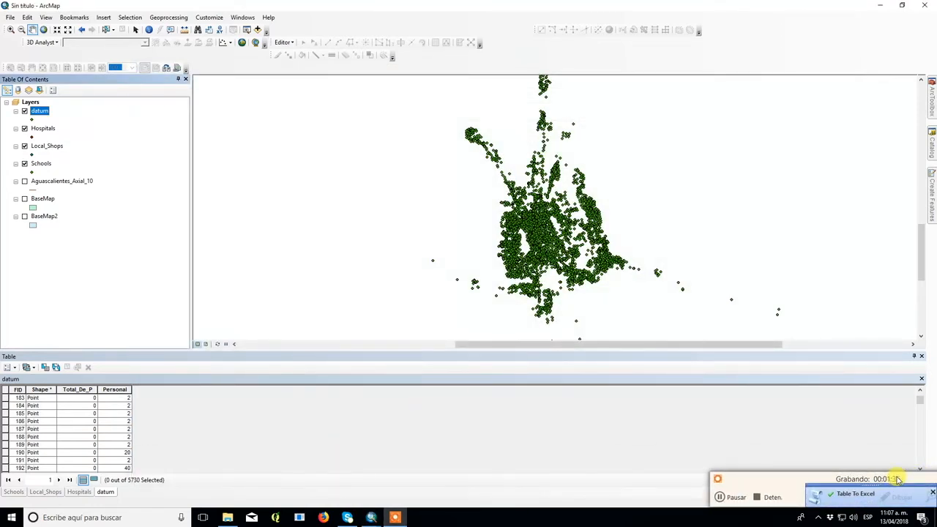
- Switch to File Explorer and open datum.xls from the Desktop's Test folder in Excel
{"action": "left_click", "coordinate": [228, 517]}
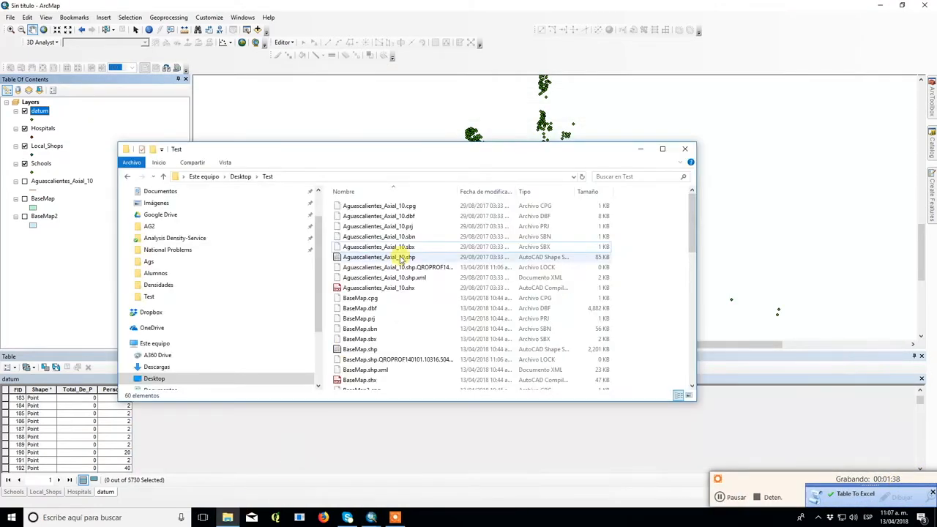
{"action": "scroll", "coordinate": [160, 234], "scroll_direction": "up", "scroll_amount": 2}
{"action": "left_click", "coordinate": [154, 210]}
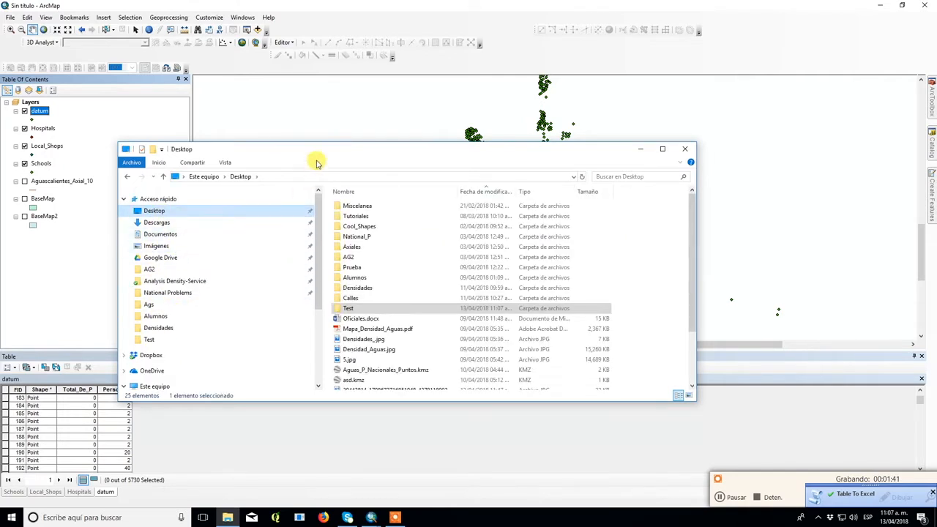
{"action": "left_click_drag", "start_coordinate": [317, 152], "coordinate": [532, 146]}
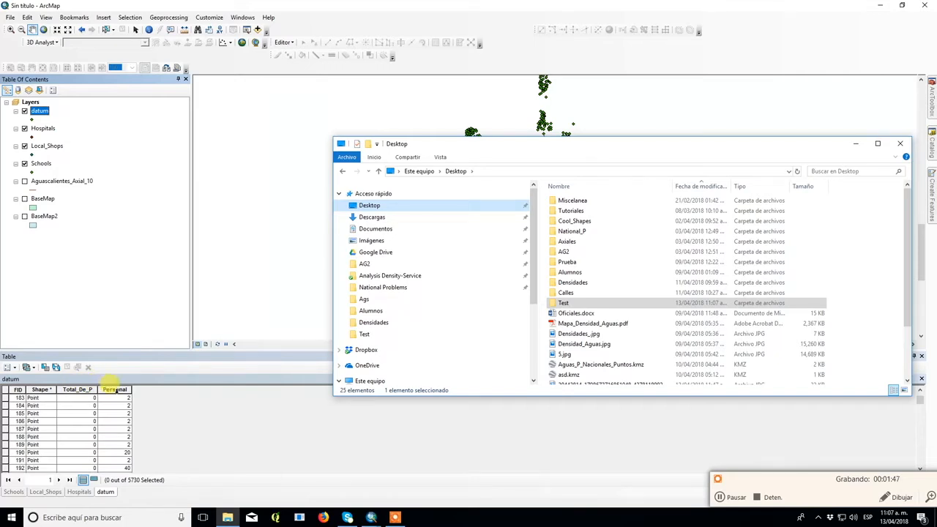
{"action": "double_click", "coordinate": [565, 303]}
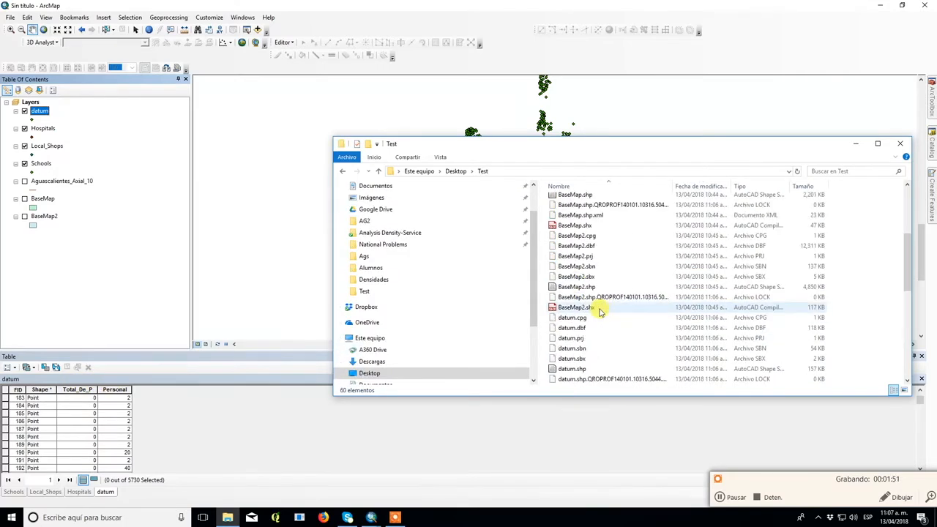
{"action": "scroll", "coordinate": [592, 320], "scroll_direction": "down", "scroll_amount": 13}
{"action": "scroll", "coordinate": [595, 331], "scroll_direction": "up", "scroll_amount": 7}
{"action": "scroll", "coordinate": [593, 322], "scroll_direction": "up", "scroll_amount": 7}
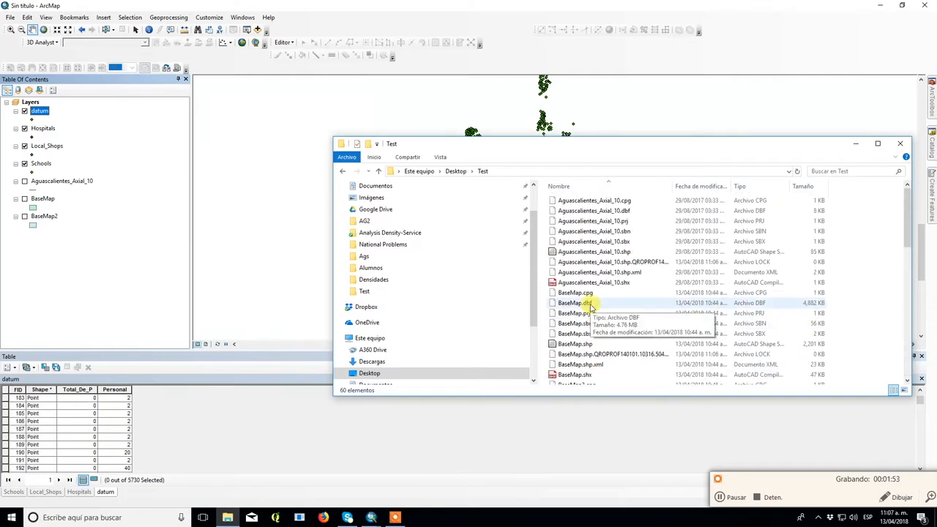
{"action": "scroll", "coordinate": [591, 306], "scroll_direction": "down", "scroll_amount": 7}
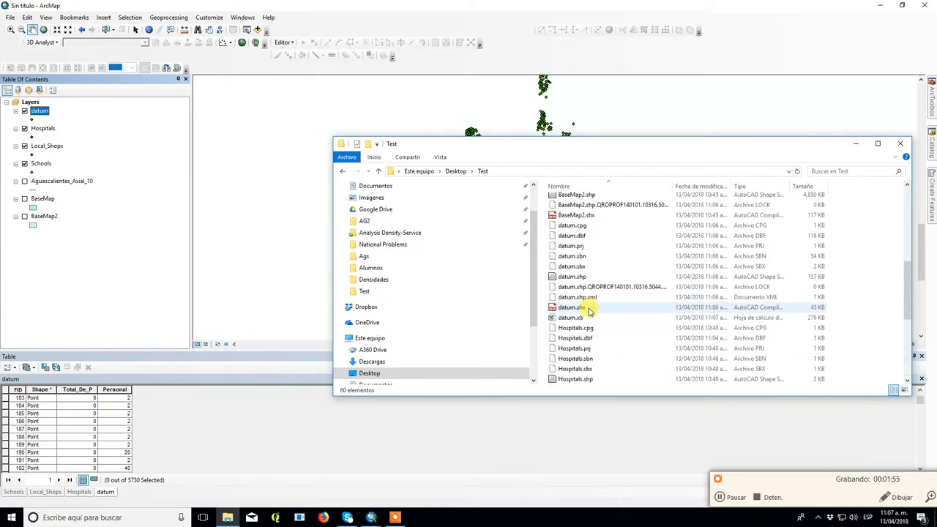
{"action": "left_click", "coordinate": [581, 318]}
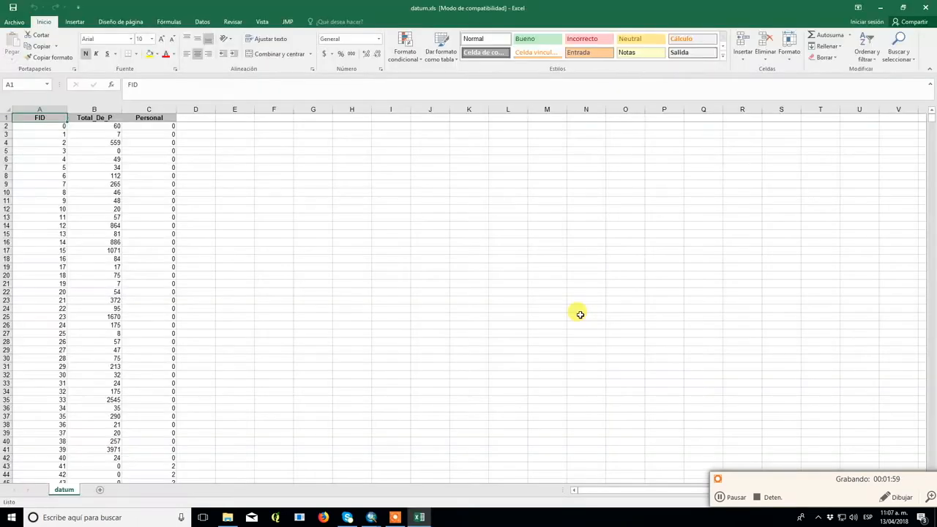
- Copy the Personal values from C43 down to the last record in C5731
{"action": "scroll", "coordinate": [163, 267], "scroll_direction": "down", "scroll_amount": 8}
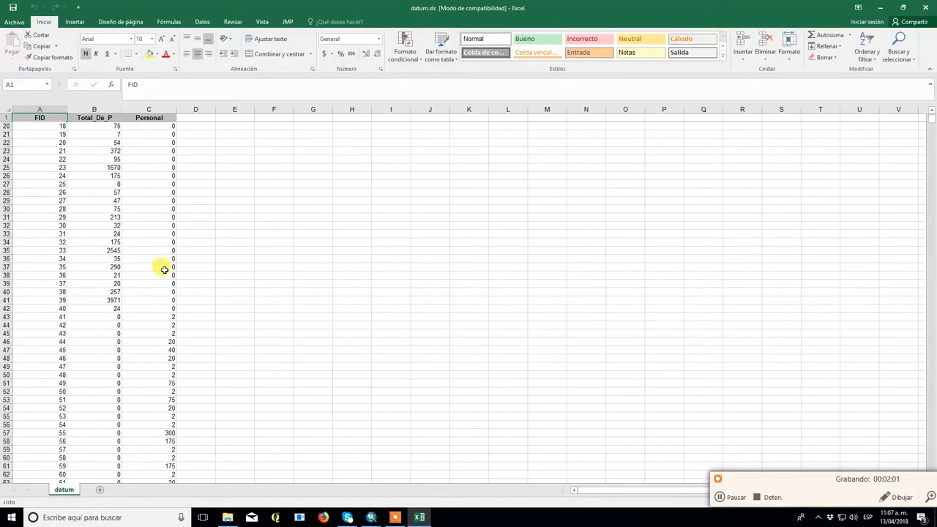
{"action": "left_click_drag", "start_coordinate": [160, 271], "coordinate": [136, 411]}
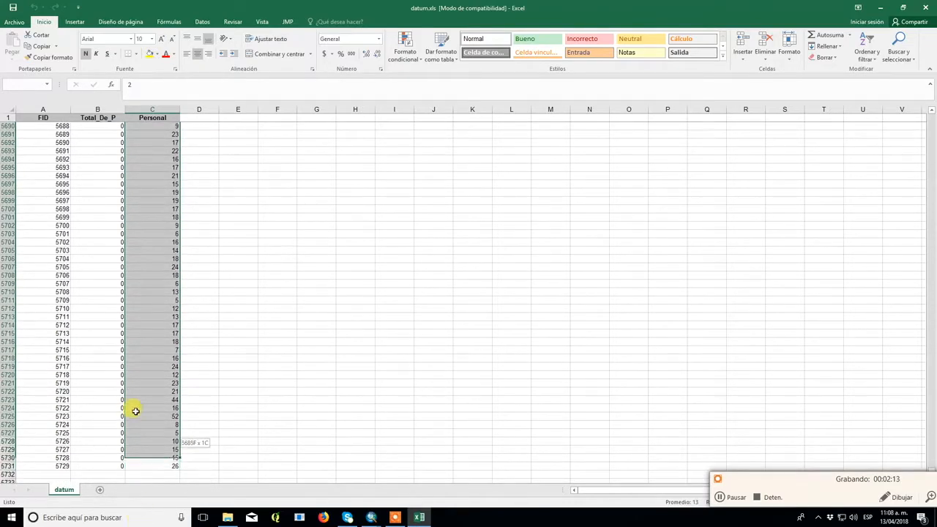
{"action": "left_click_drag", "start_coordinate": [141, 460], "coordinate": [143, 467]}
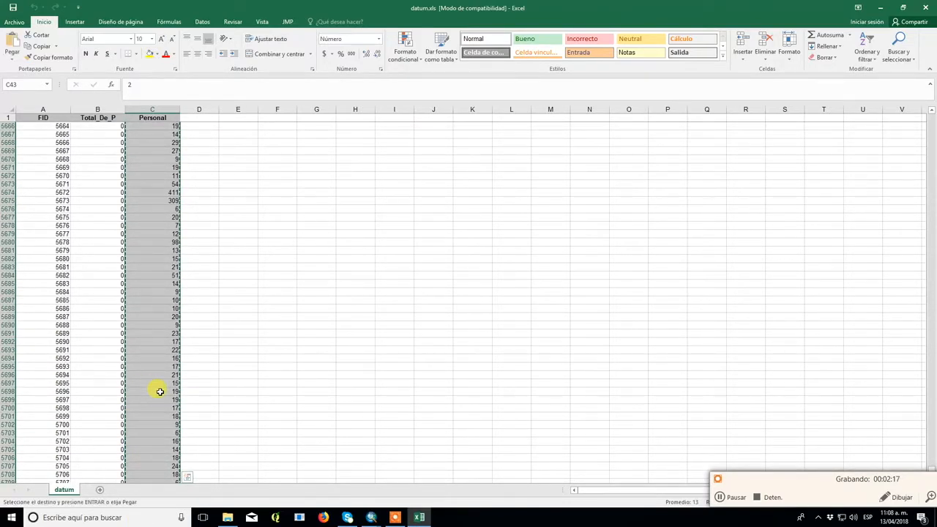
- Paste the Personal values into the Total_De_P column, starting at cell B43
{"action": "scroll", "coordinate": [105, 281], "scroll_direction": "up", "scroll_amount": 15}
{"action": "left_click_drag", "start_coordinate": [931, 461], "coordinate": [931, 434]}
{"action": "left_click", "coordinate": [931, 433]}
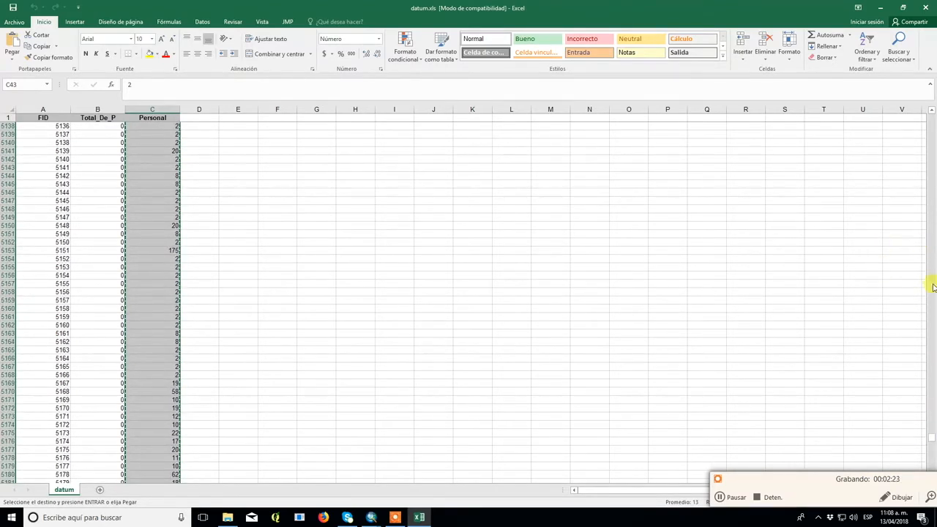
{"action": "left_click_drag", "start_coordinate": [927, 432], "coordinate": [896, 114]}
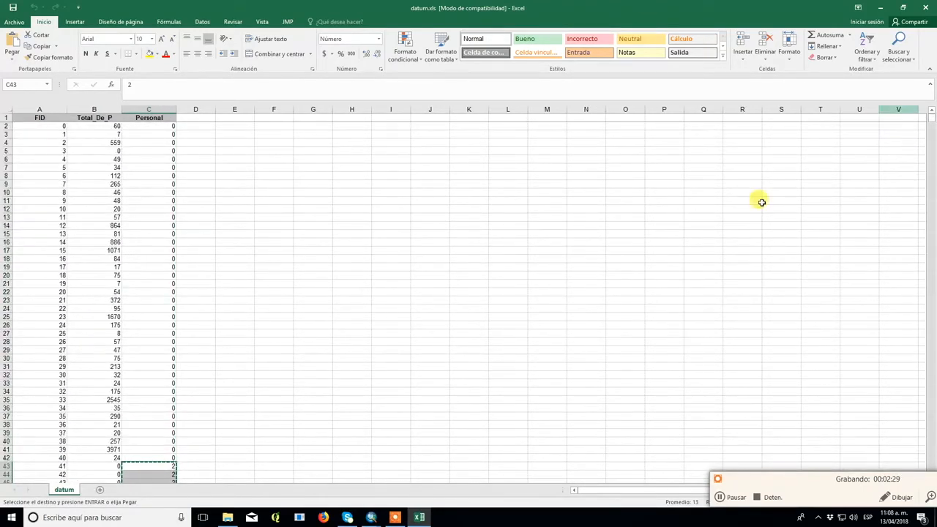
{"action": "scroll", "coordinate": [125, 445], "scroll_direction": "down", "scroll_amount": 2}
{"action": "left_click", "coordinate": [101, 413]}
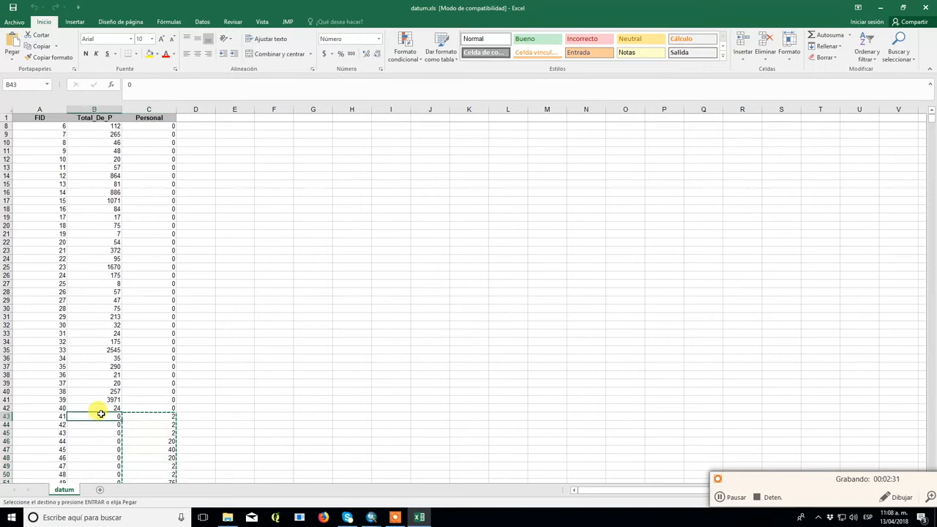
{"action": "key", "text": "ctrl+v"}
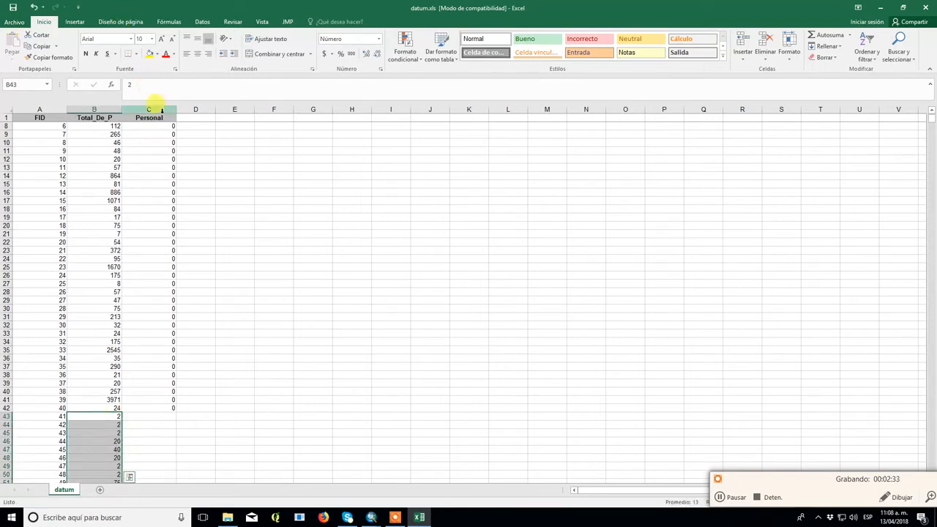
- Delete the whole Personal column from the datum sheet
{"action": "left_click", "coordinate": [162, 110]}
{"action": "right_click", "coordinate": [162, 110]}
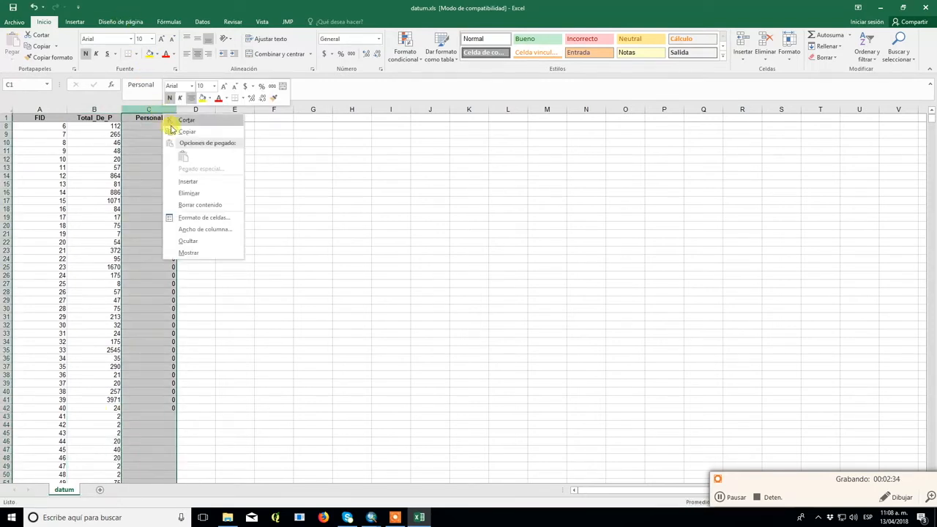
{"action": "left_click", "coordinate": [192, 194]}
{"action": "left_click", "coordinate": [192, 257]}
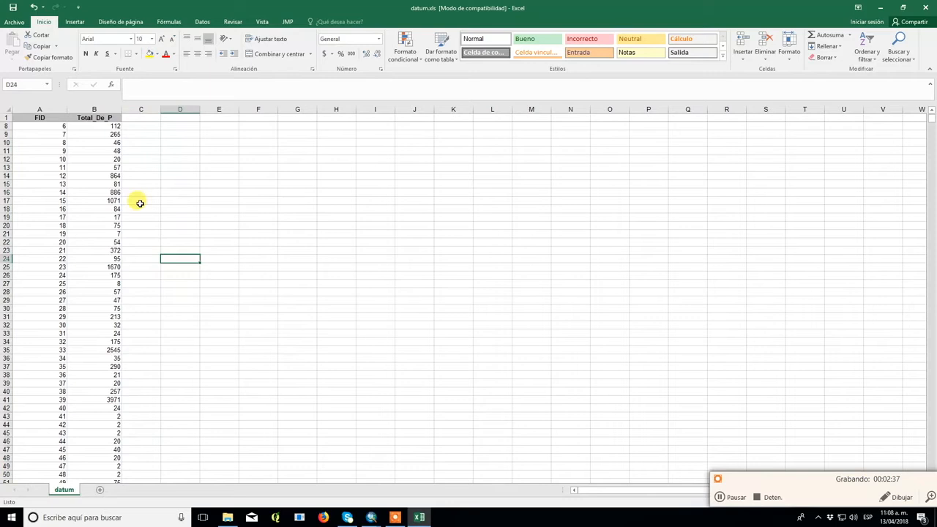
{"action": "left_click", "coordinate": [95, 109]}
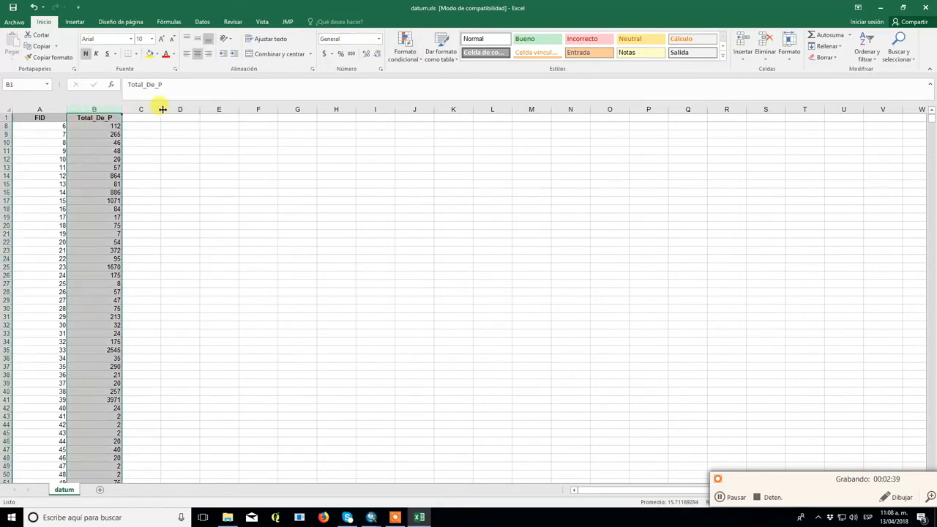
{"action": "left_click", "coordinate": [106, 128]}
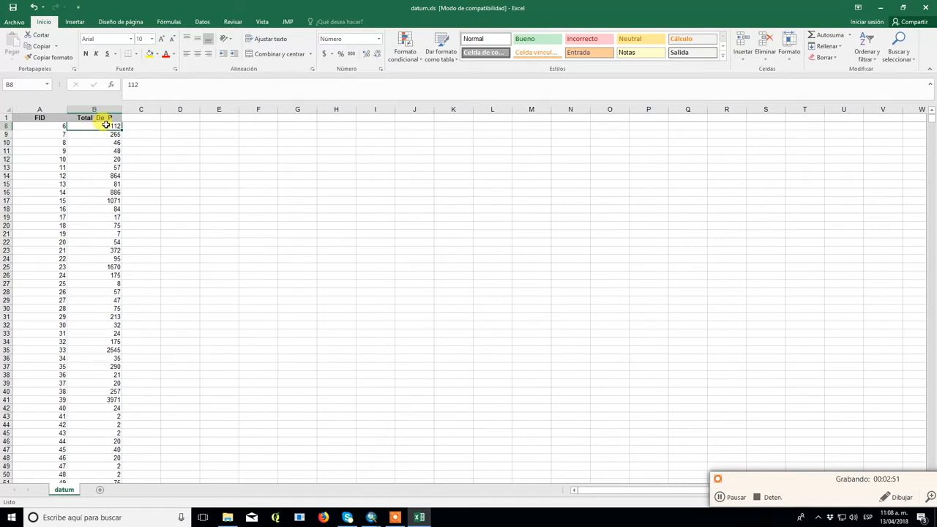
- Save datum.xls, close the workbook and switch back to ArcMap
{"action": "left_click", "coordinate": [18, 22]}
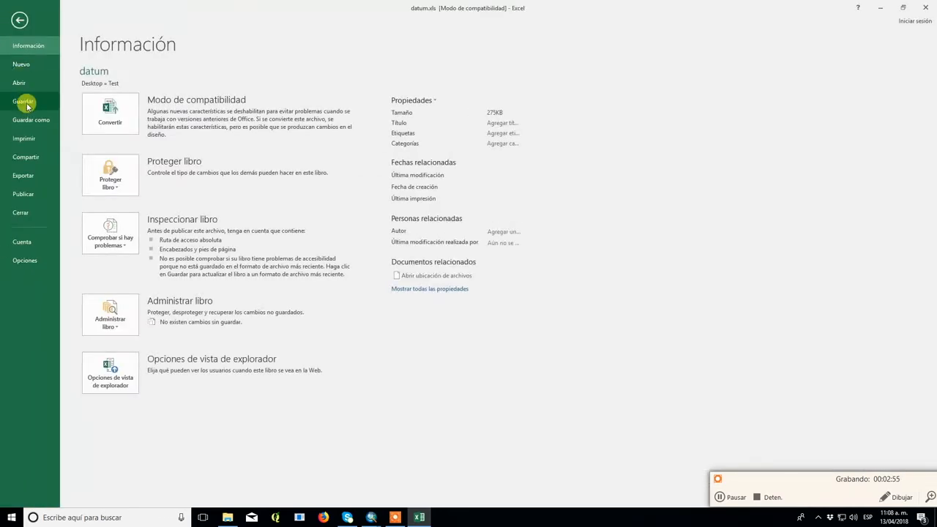
{"action": "left_click", "coordinate": [25, 106]}
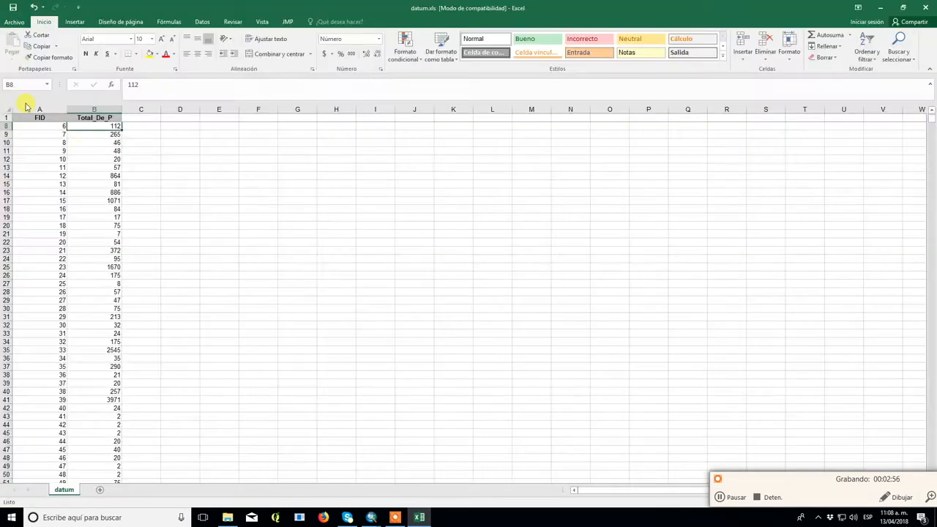
{"action": "left_click", "coordinate": [930, 4]}
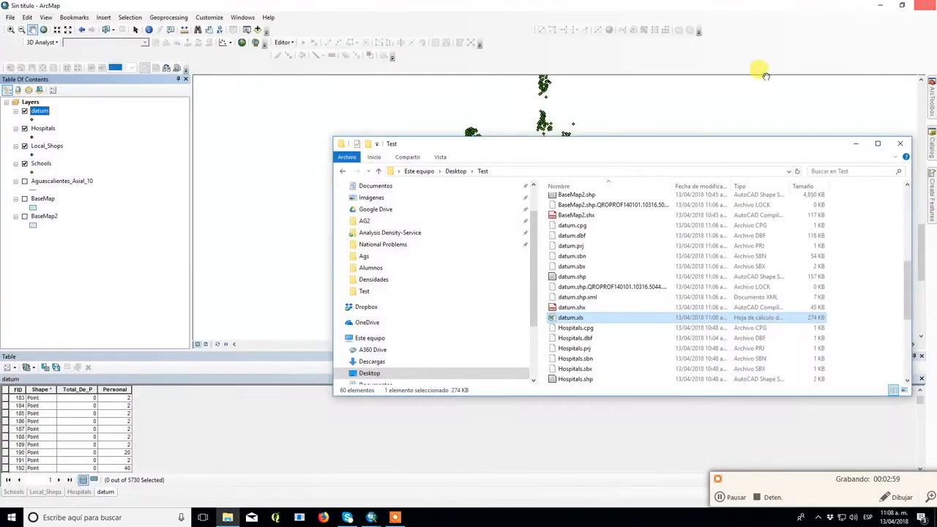
{"action": "left_click", "coordinate": [724, 13]}
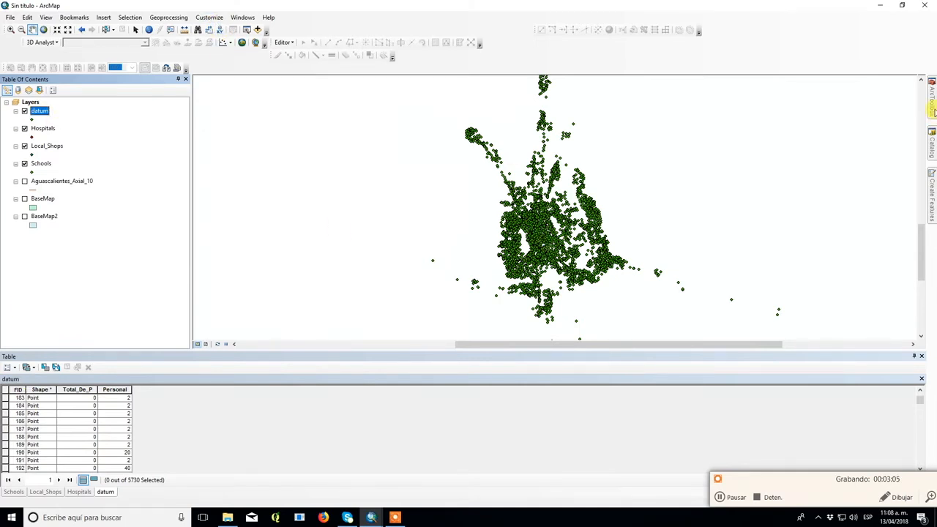
- Convert datum.xls from the Desktop's Test folder with Excel To Table, using the datum sheet and the output table datum_ExcelToTable
{"action": "mouse_move", "coordinate": [934, 109]}
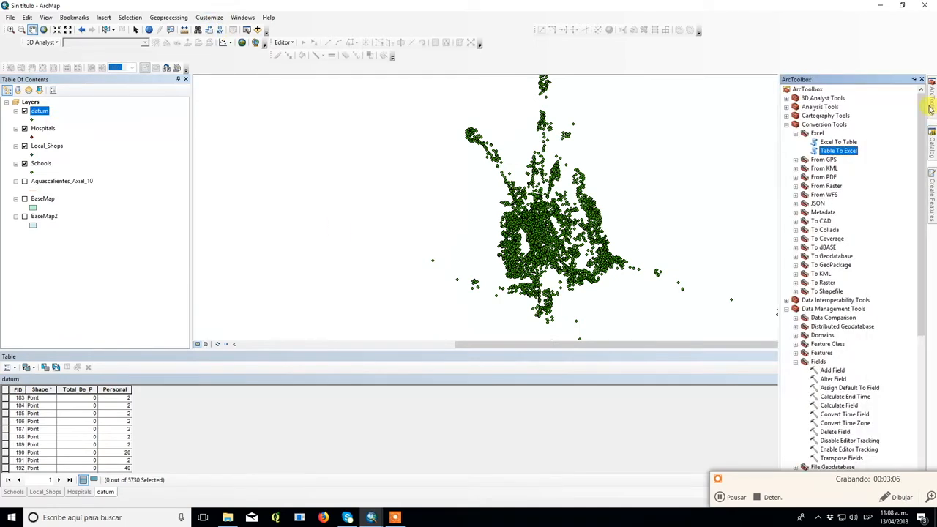
{"action": "double_click", "coordinate": [827, 142]}
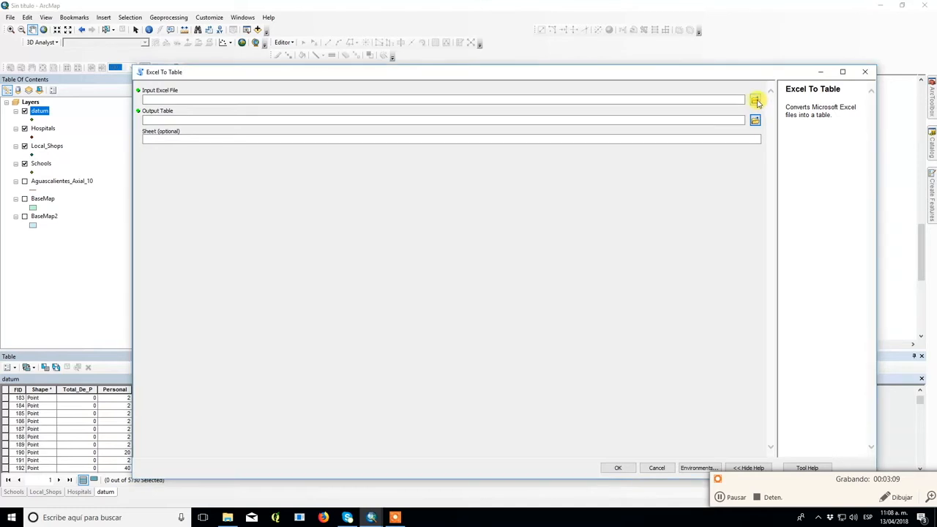
{"action": "left_click", "coordinate": [756, 101]}
{"action": "left_click", "coordinate": [579, 245]}
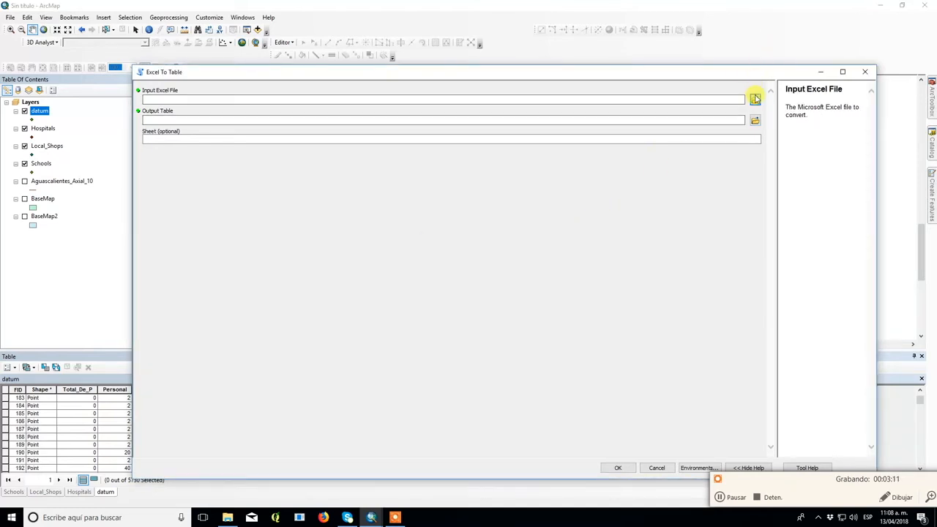
{"action": "left_click", "coordinate": [755, 100]}
{"action": "left_click", "coordinate": [392, 248]}
{"action": "scroll", "coordinate": [448, 278], "scroll_direction": "down", "scroll_amount": 5}
{"action": "double_click", "coordinate": [449, 295]}
{"action": "left_click", "coordinate": [442, 219]}
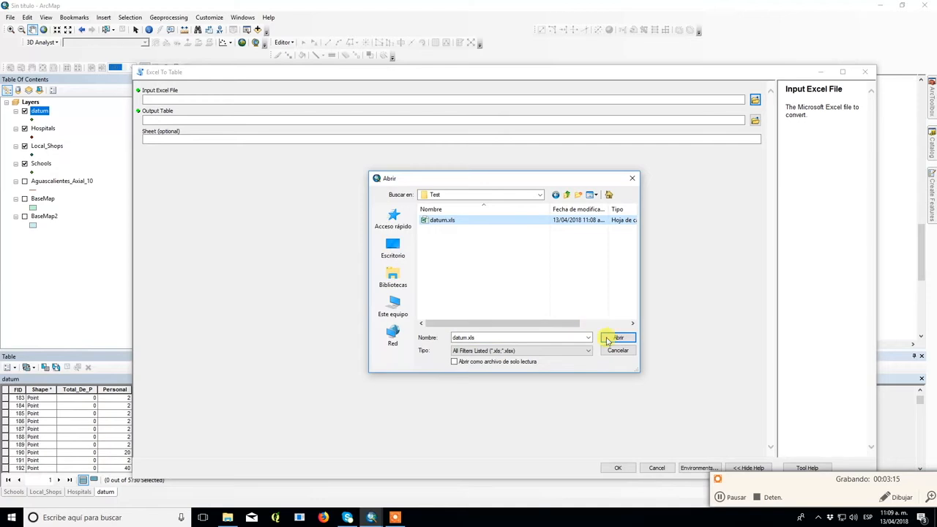
{"action": "left_click", "coordinate": [616, 337]}
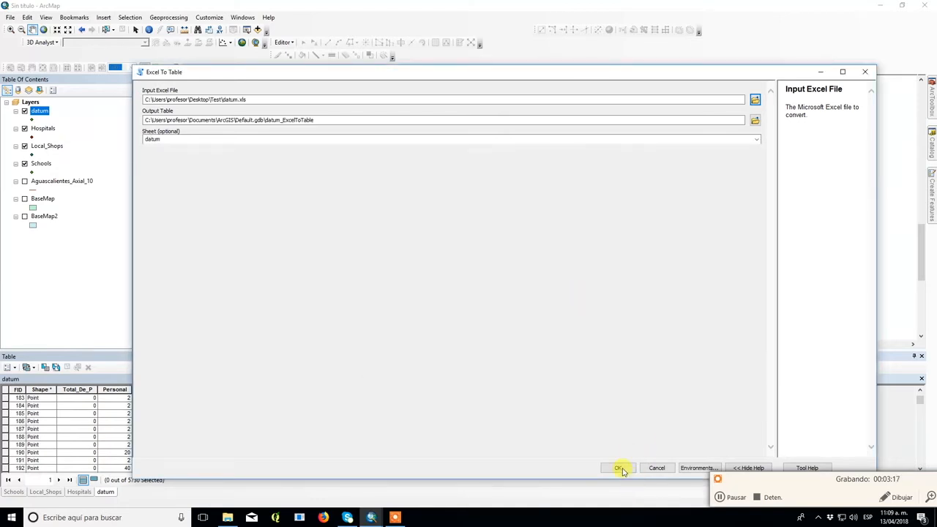
{"action": "left_click", "coordinate": [619, 468]}
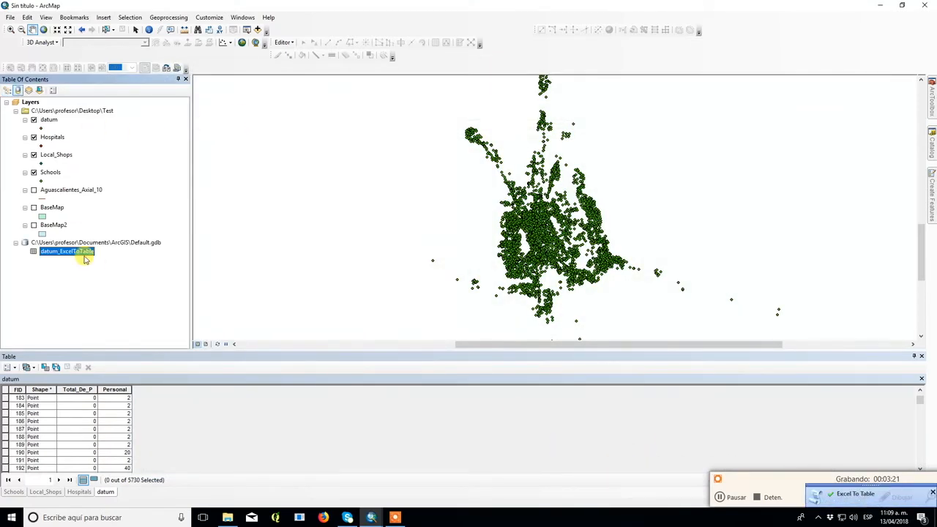
- Open the attribute tables of datum_ExcelToTable and datum and compare their ID fields
{"action": "right_click", "coordinate": [91, 255]}
{"action": "left_click", "coordinate": [109, 260]}
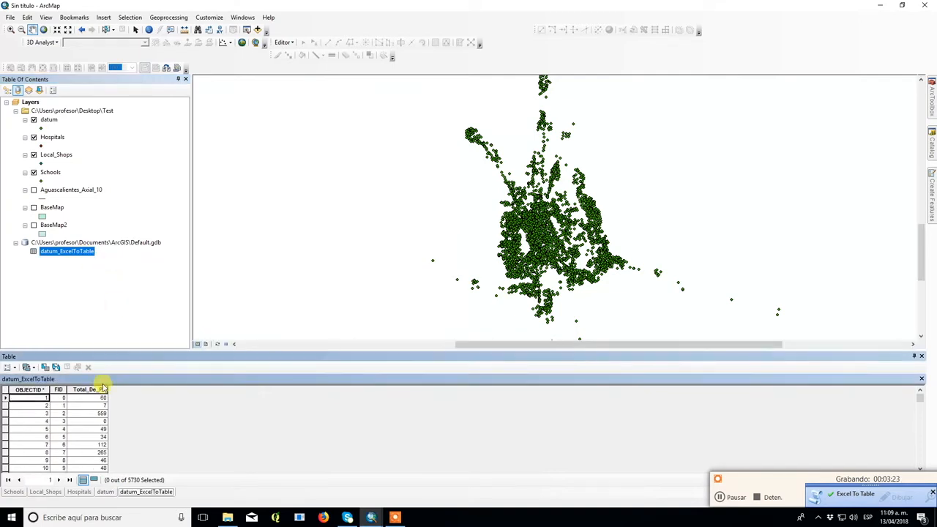
{"action": "left_click", "coordinate": [34, 389]}
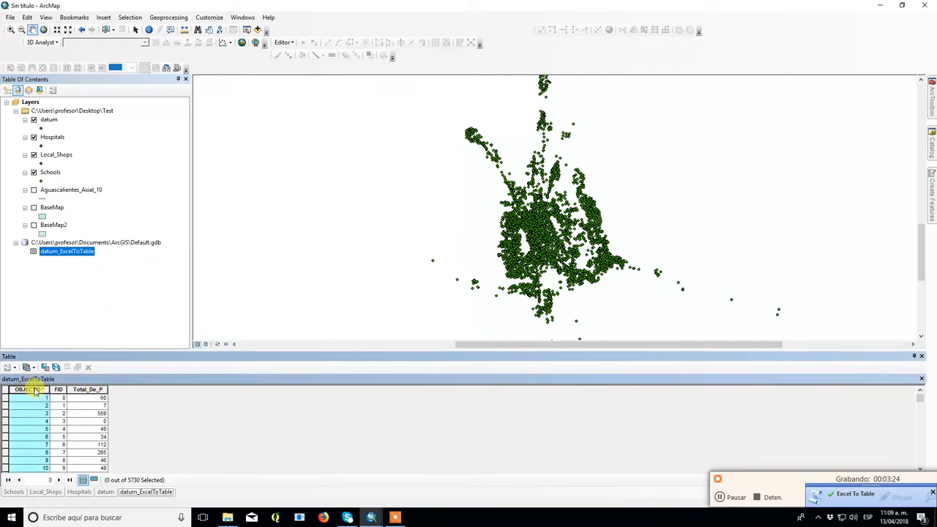
{"action": "right_click", "coordinate": [53, 123]}
{"action": "left_click", "coordinate": [84, 148]}
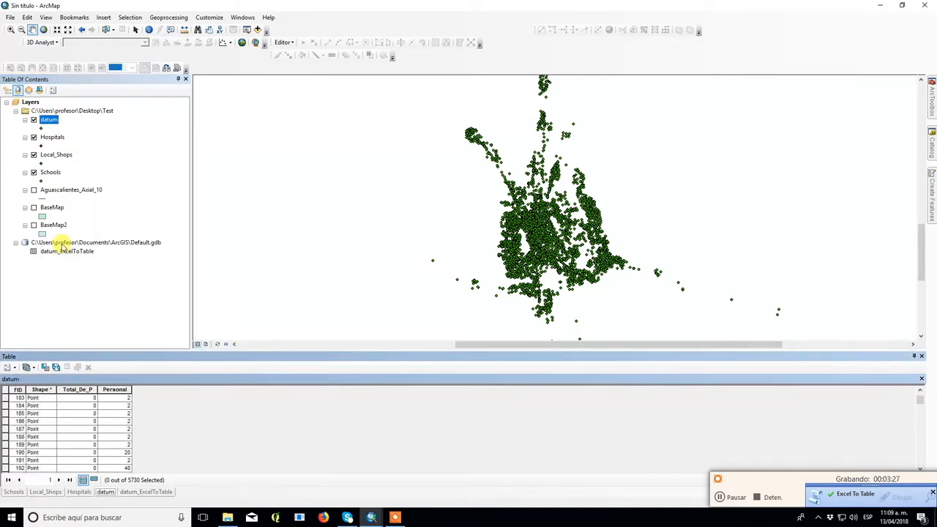
{"action": "left_click", "coordinate": [18, 391]}
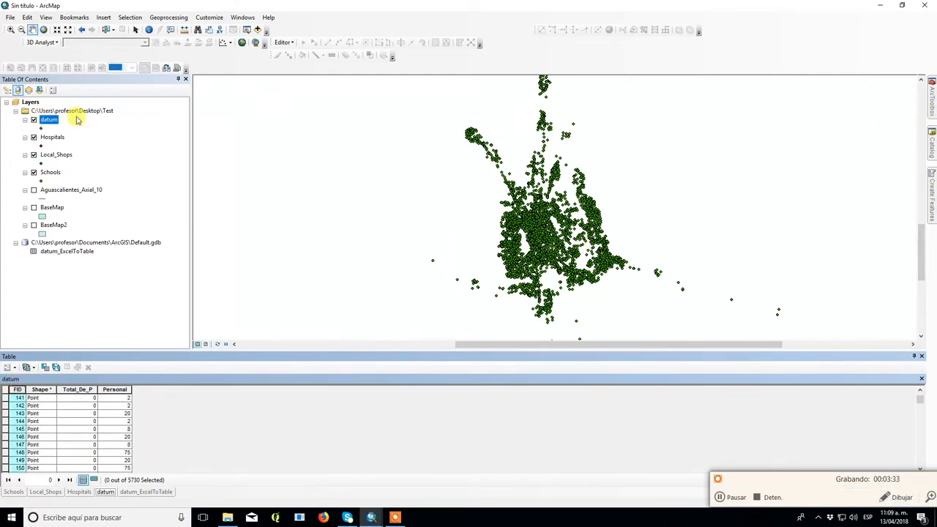
- Join the datum_ExcelToTable table to the datum layer on the FID fields, keeping all records and validating the join
{"action": "left_click", "coordinate": [47, 120]}
{"action": "left_click", "coordinate": [42, 121]}
{"action": "left_click", "coordinate": [93, 129]}
{"action": "double_click", "coordinate": [54, 120]}
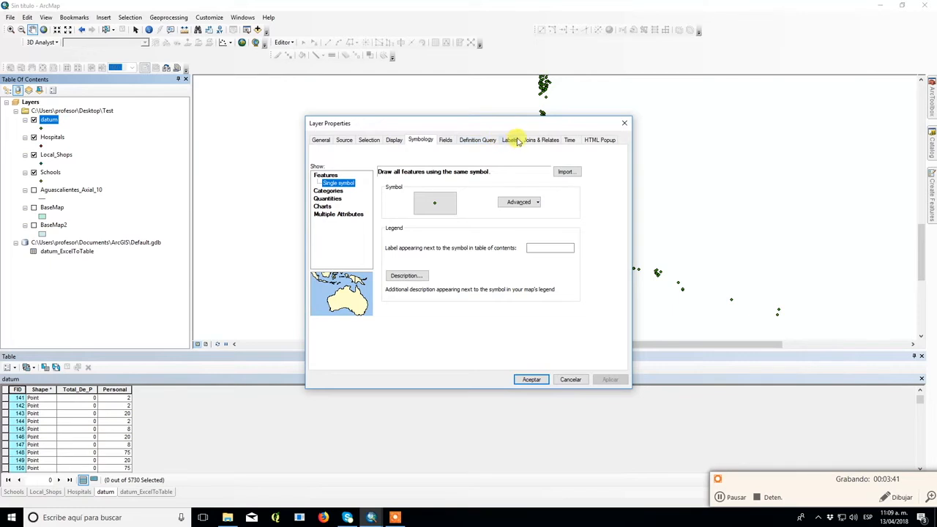
{"action": "left_click", "coordinate": [527, 140]}
{"action": "left_click", "coordinate": [433, 180]}
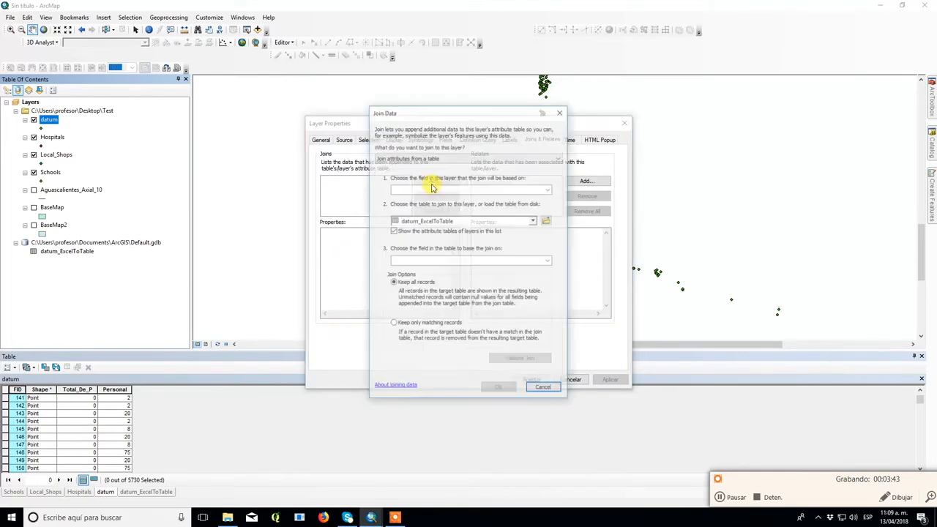
{"action": "left_click", "coordinate": [548, 189]}
{"action": "left_click", "coordinate": [472, 196]}
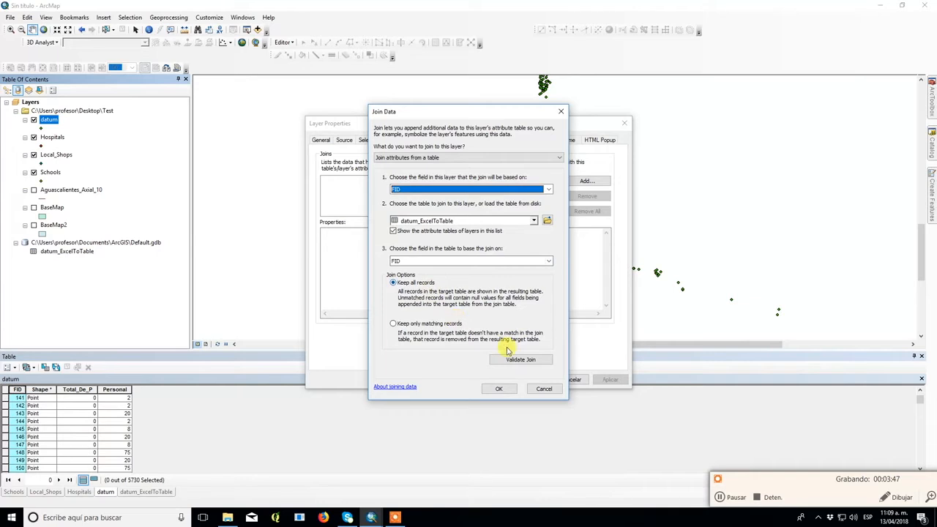
{"action": "left_click", "coordinate": [519, 358]}
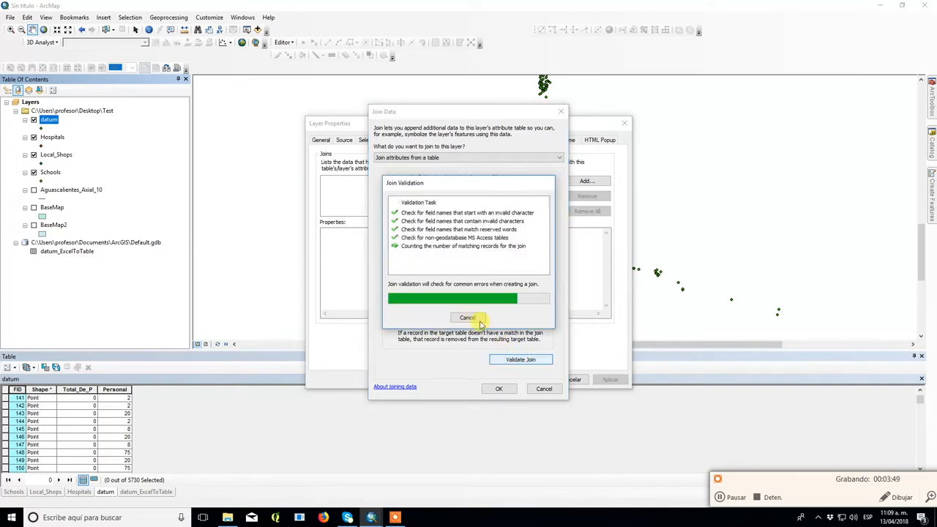
{"action": "left_click", "coordinate": [546, 314]}
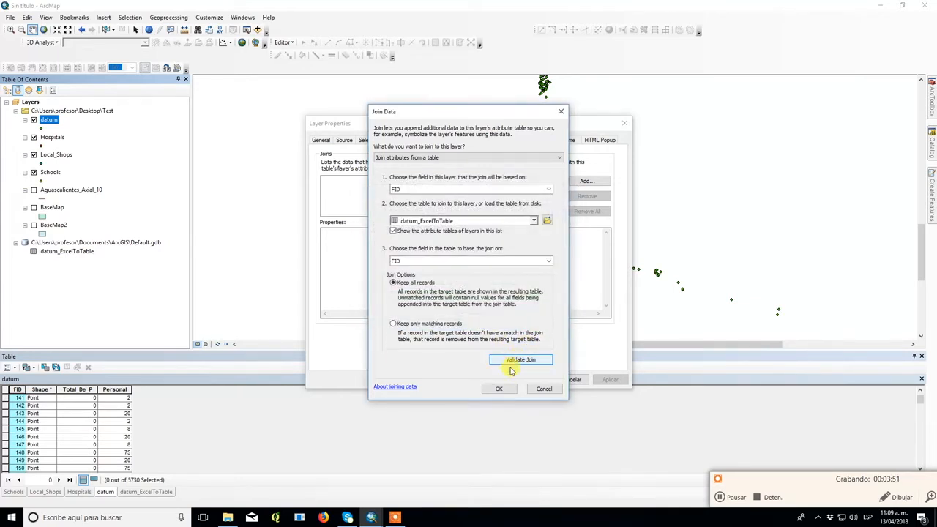
{"action": "left_click", "coordinate": [500, 389]}
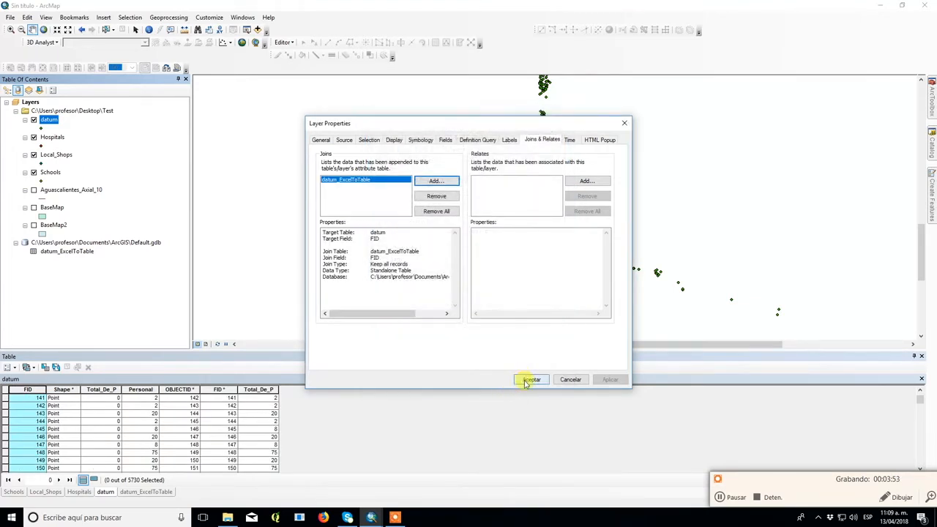
{"action": "left_click", "coordinate": [525, 382]}
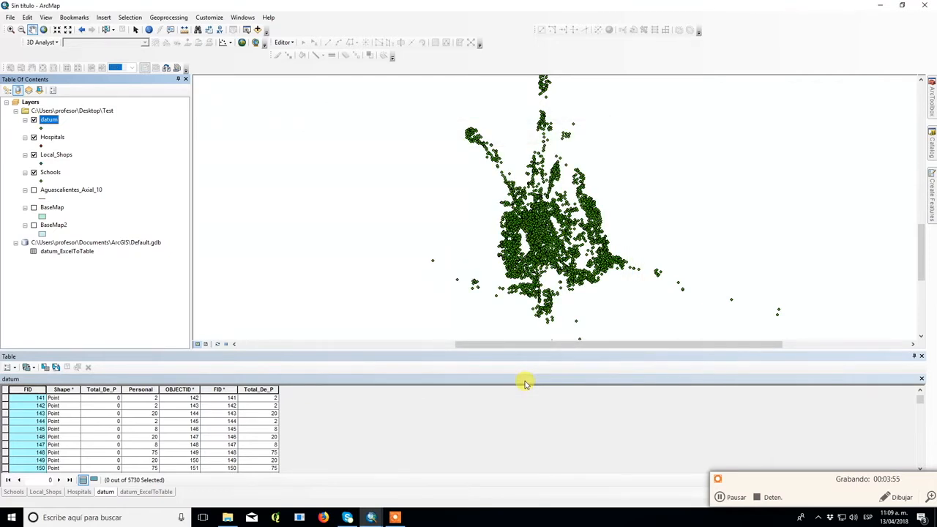
- Open the datum layer's attribute table and look through the joined Total_De_P values
{"action": "right_click", "coordinate": [53, 112]}
{"action": "left_click", "coordinate": [48, 120]}
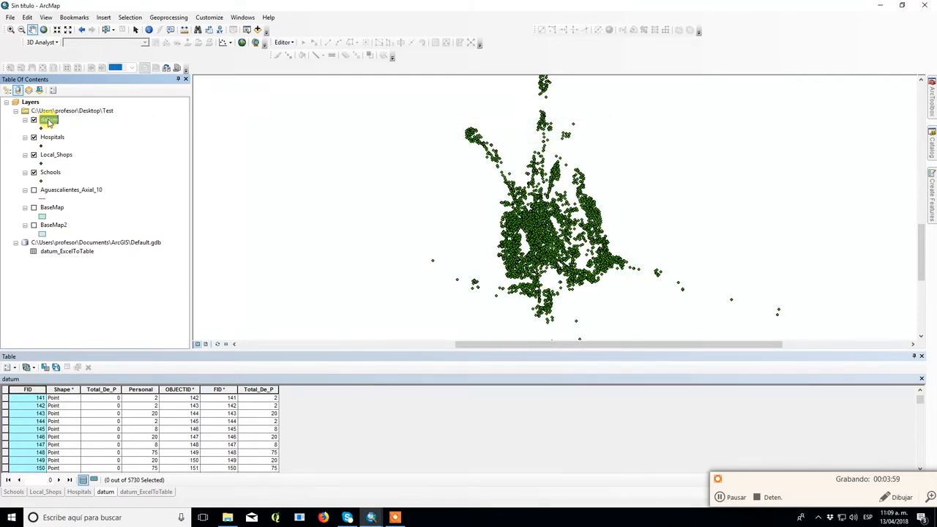
{"action": "right_click", "coordinate": [48, 119]}
{"action": "left_click", "coordinate": [83, 148]}
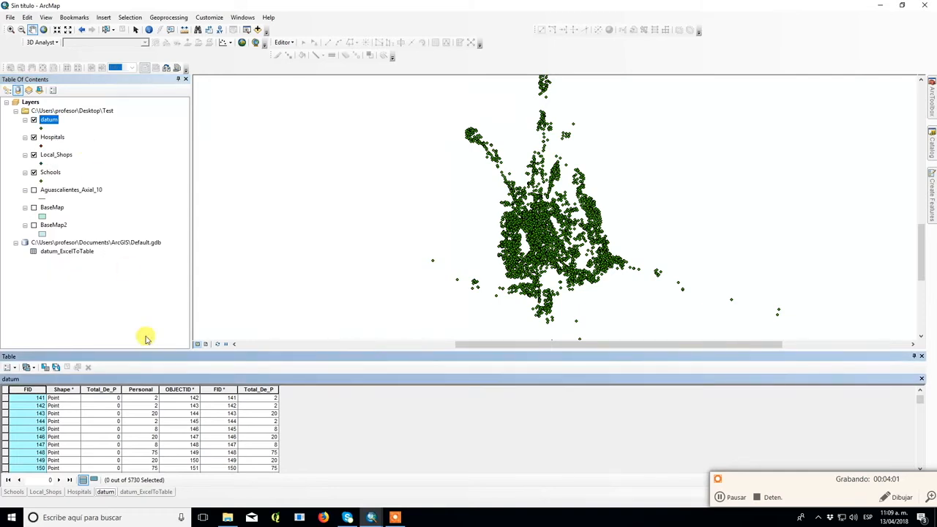
{"action": "scroll", "coordinate": [102, 417], "scroll_direction": "down", "scroll_amount": 20}
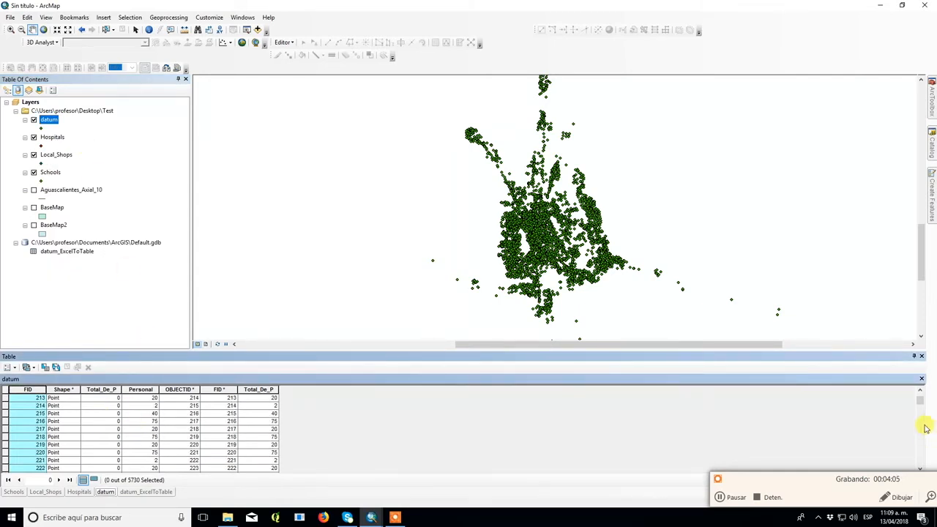
{"action": "left_click_drag", "start_coordinate": [921, 400], "coordinate": [898, 358]}
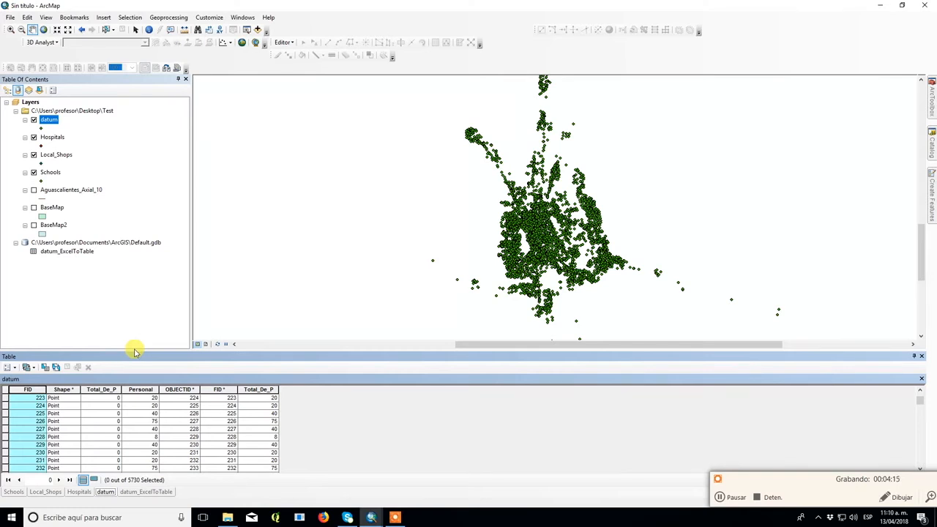
- Export all features of the joined datum layer to DB.shp in the Test folder and add it to the map
{"action": "right_click", "coordinate": [47, 122]}
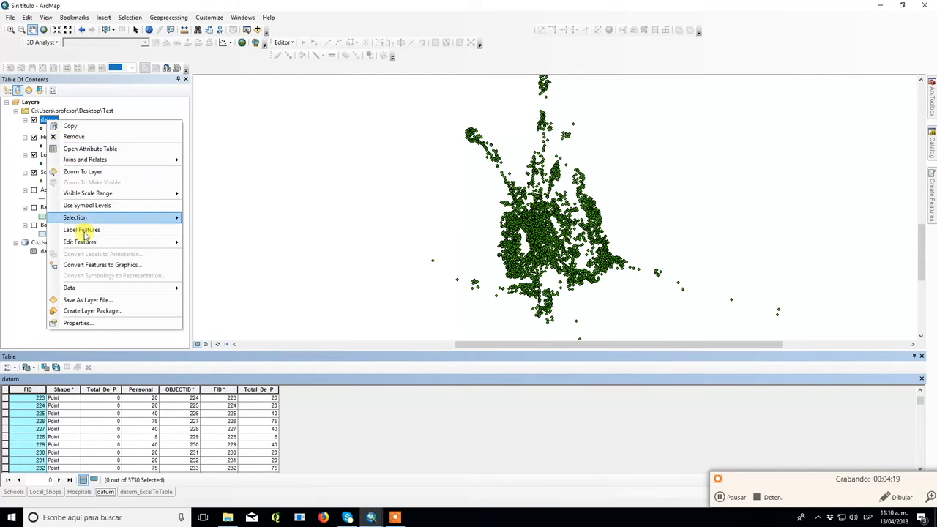
{"action": "mouse_move", "coordinate": [84, 289]}
{"action": "left_click", "coordinate": [213, 300]}
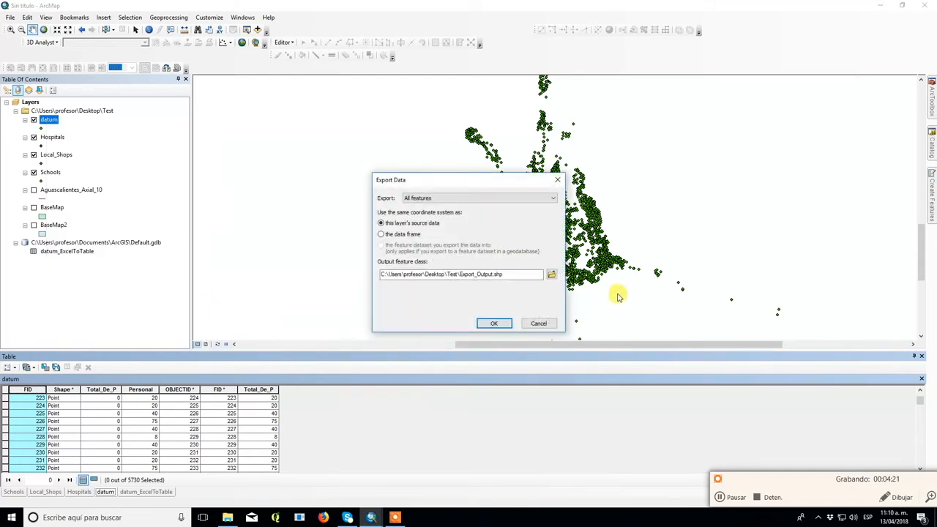
{"action": "left_click", "coordinate": [551, 274]}
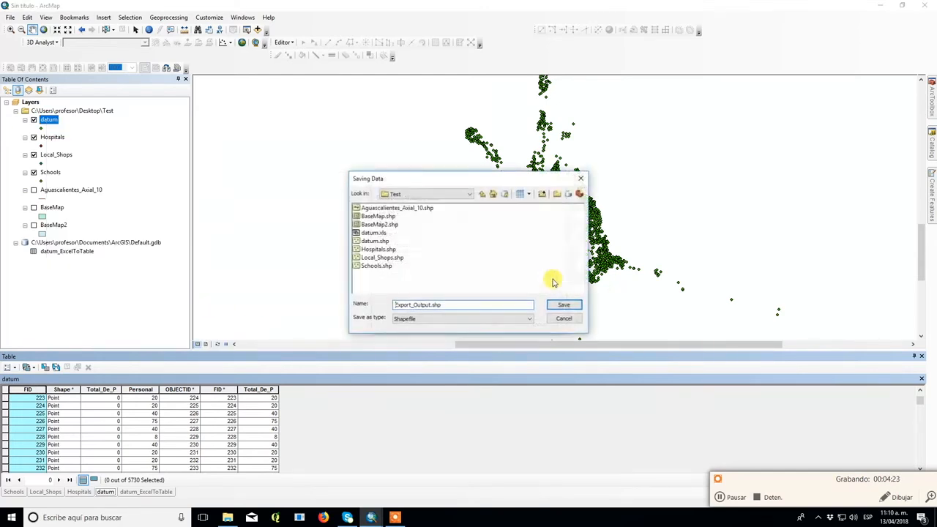
{"action": "double_click", "coordinate": [432, 303]}
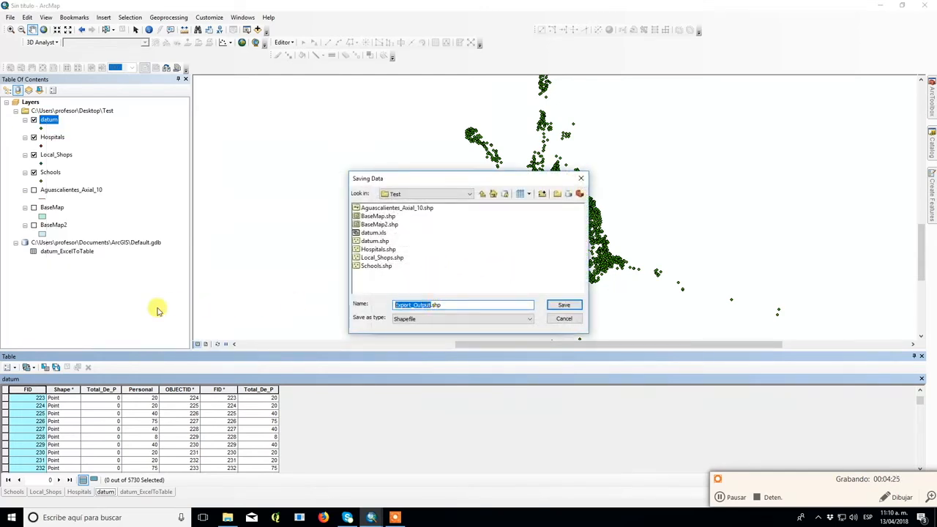
{"action": "type", "text": "DB"}
{"action": "left_click", "coordinate": [564, 305]}
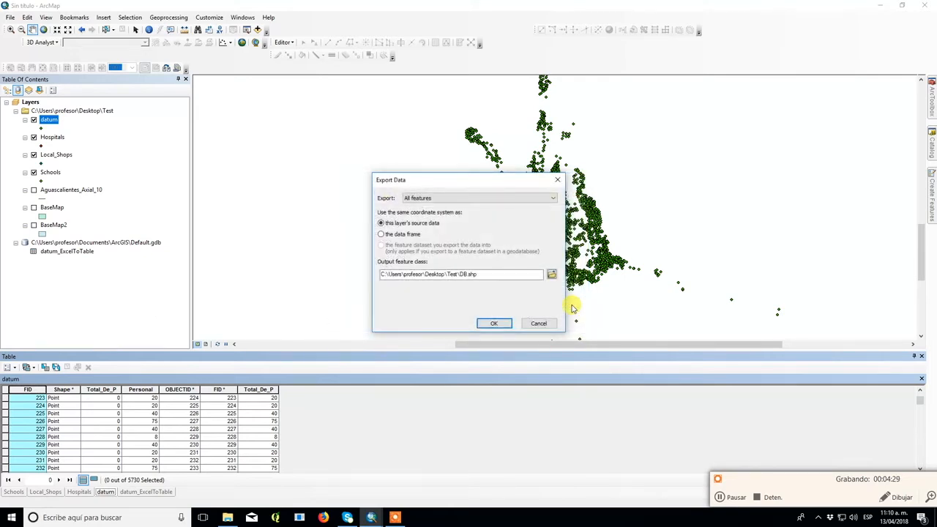
{"action": "left_click", "coordinate": [496, 322]}
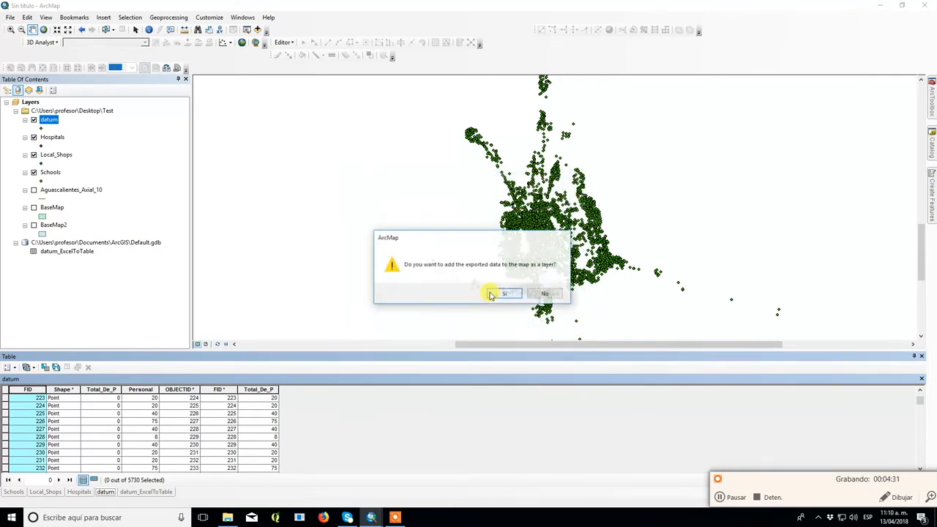
{"action": "left_click", "coordinate": [512, 296]}
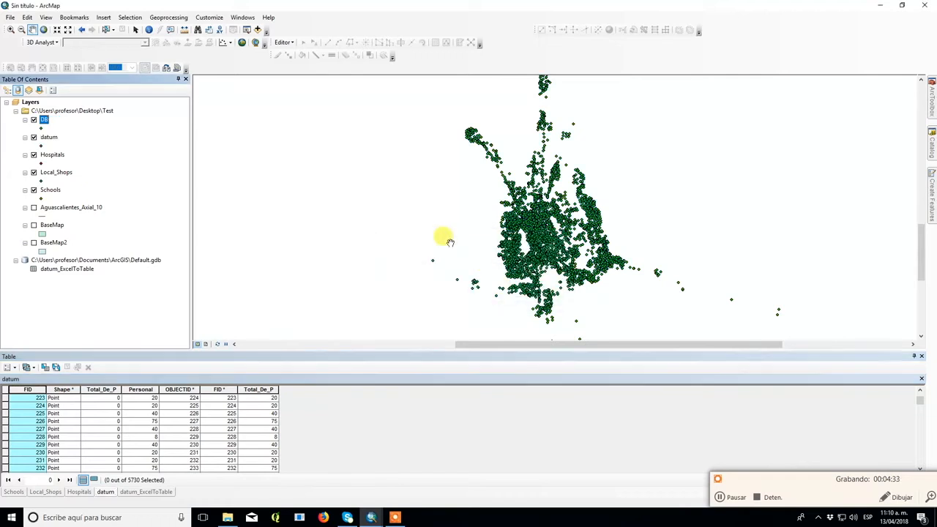
- Remove the datum layer from the map and open the DB layer's attribute table
{"action": "right_click", "coordinate": [51, 137]}
{"action": "left_click", "coordinate": [64, 154]}
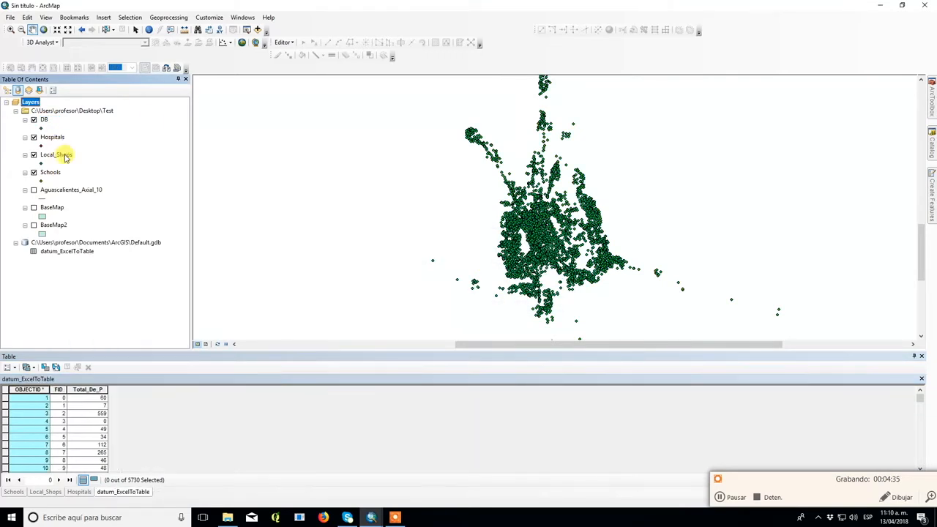
{"action": "right_click", "coordinate": [47, 120]}
{"action": "left_click", "coordinate": [66, 147]}
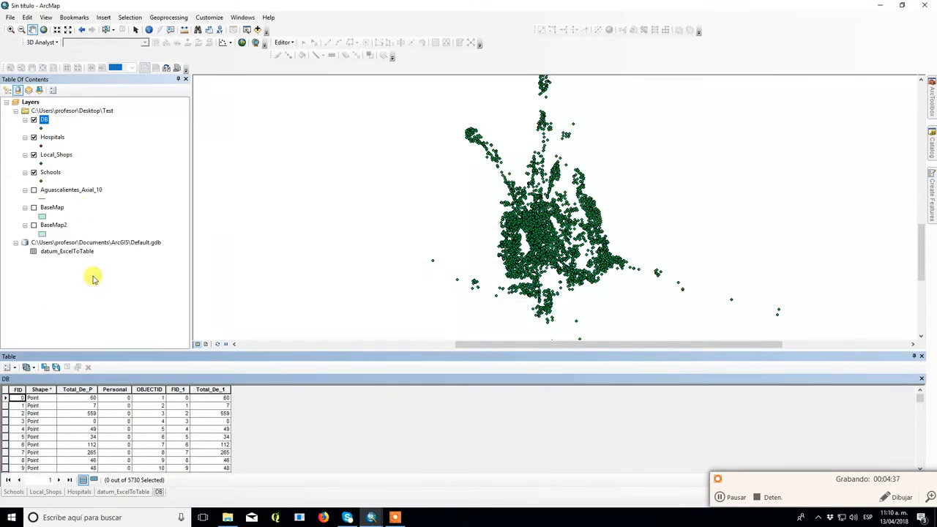
- Delete the Total_De_P, Personal, OBJECTID and FID_1 fields from DB with Delete Field, keeping Total_De_1
{"action": "left_click", "coordinate": [933, 109]}
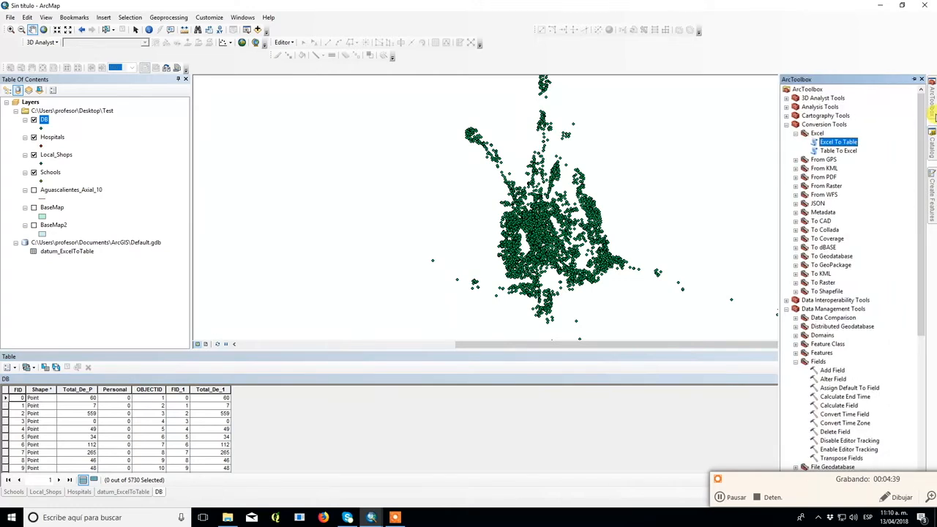
{"action": "scroll", "coordinate": [820, 306], "scroll_direction": "down", "scroll_amount": 7}
{"action": "scroll", "coordinate": [823, 253], "scroll_direction": "down", "scroll_amount": 3}
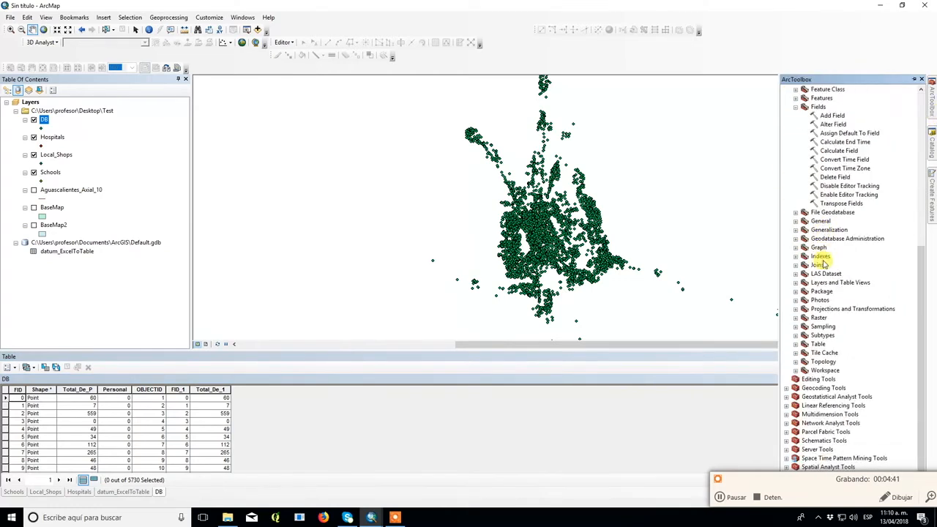
{"action": "double_click", "coordinate": [835, 177]}
{"action": "left_click_drag", "start_coordinate": [57, 117], "coordinate": [181, 97]}
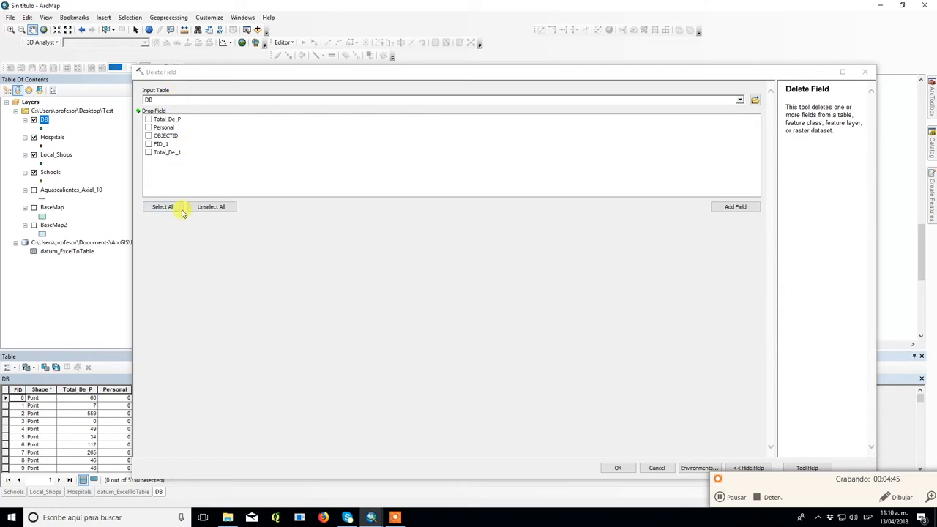
{"action": "left_click", "coordinate": [147, 129]}
{"action": "left_click", "coordinate": [561, 297]}
{"action": "left_click", "coordinate": [159, 208]}
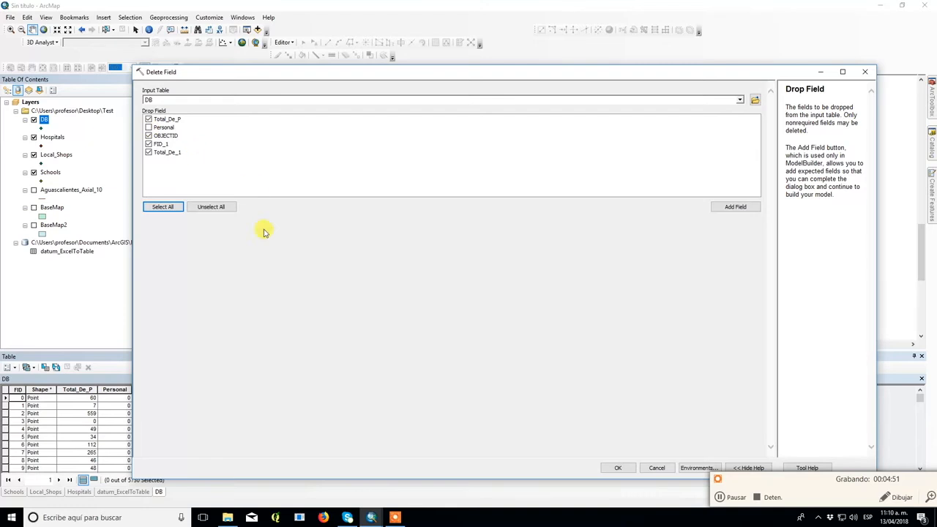
{"action": "left_click", "coordinate": [149, 153]}
{"action": "left_click", "coordinate": [618, 468]}
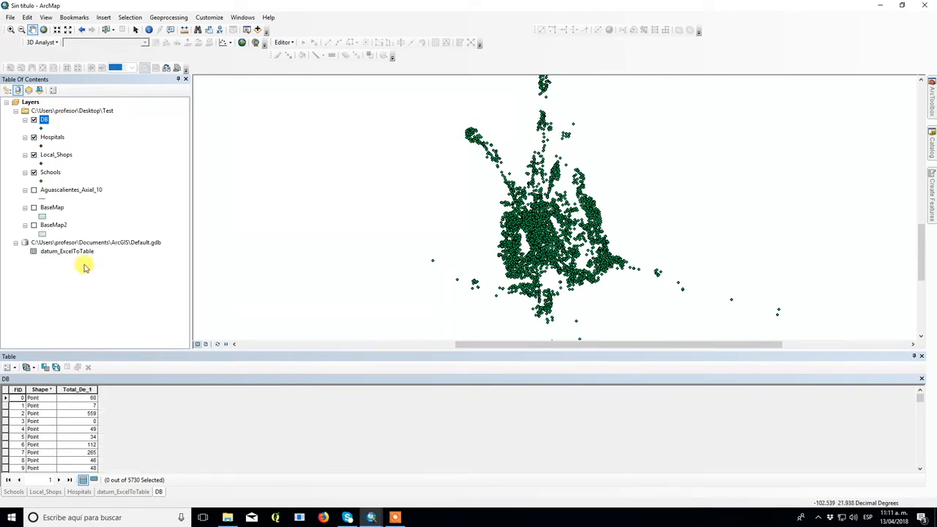
- Show the BaseMap and BaseMap2 layers and hide the DB, Hospitals, Local_Shops and Schools layers
{"action": "left_click", "coordinate": [18, 389]}
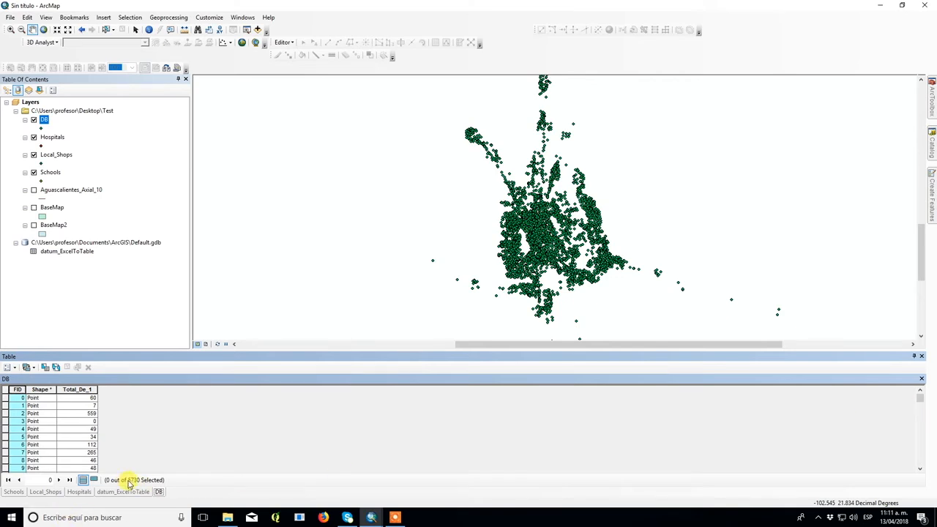
{"action": "scroll", "coordinate": [573, 267], "scroll_direction": "down", "scroll_amount": 3}
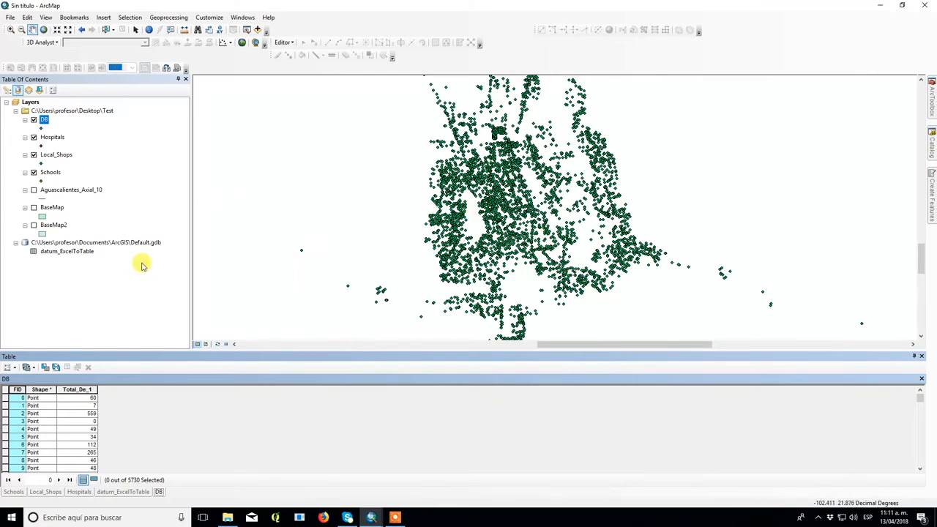
{"action": "left_click", "coordinate": [34, 225]}
{"action": "left_click", "coordinate": [34, 208]}
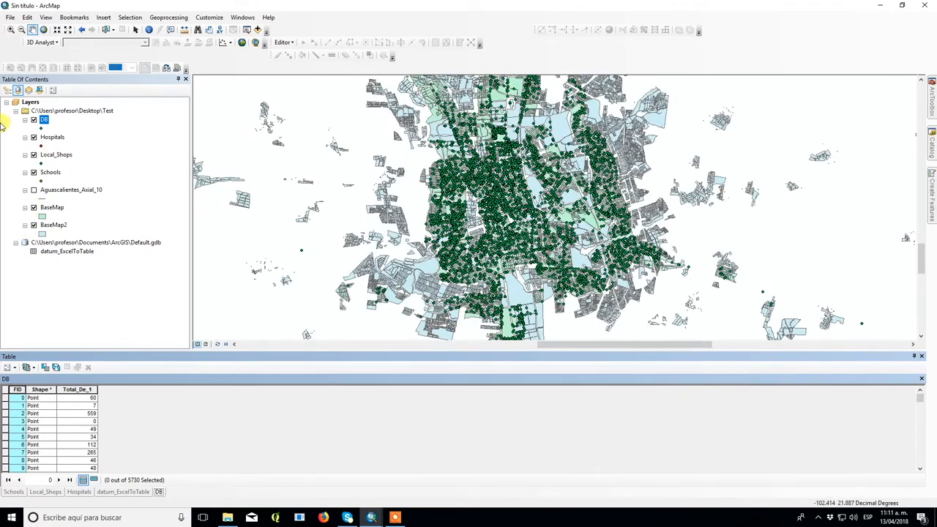
{"action": "left_click", "coordinate": [33, 154]}
{"action": "left_click", "coordinate": [33, 173]}
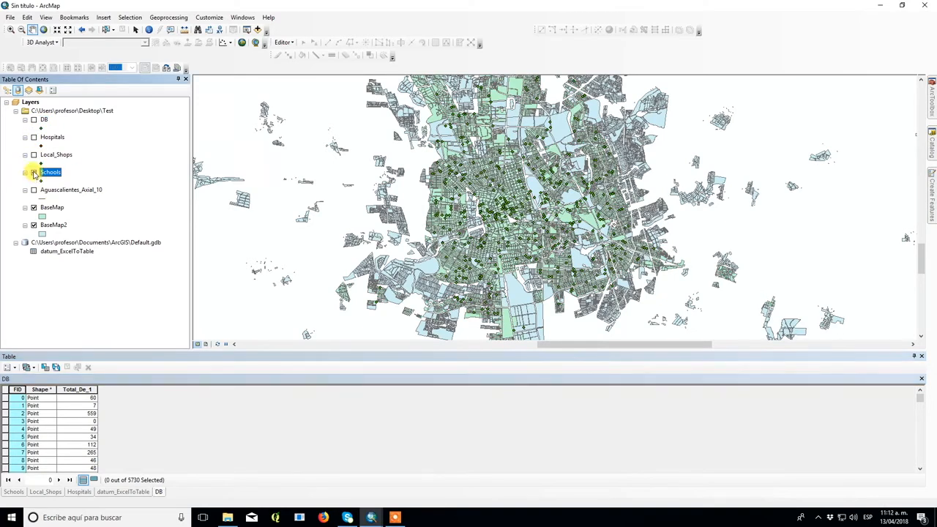
{"action": "scroll", "coordinate": [539, 245], "scroll_direction": "up", "scroll_amount": 3}
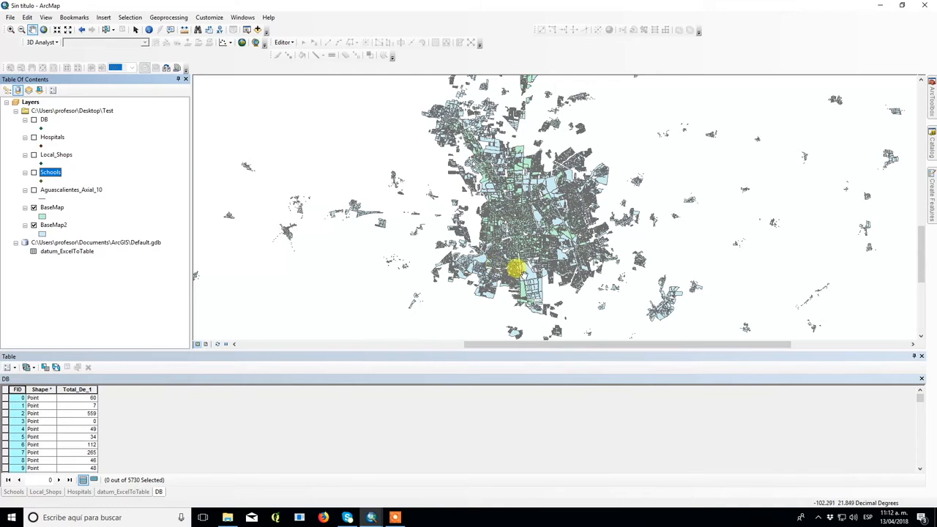
- Show the Aguascalientes_Axial_10 layer and increase the width of its line symbol
{"action": "left_click", "coordinate": [34, 189]}
{"action": "left_click", "coordinate": [44, 198]}
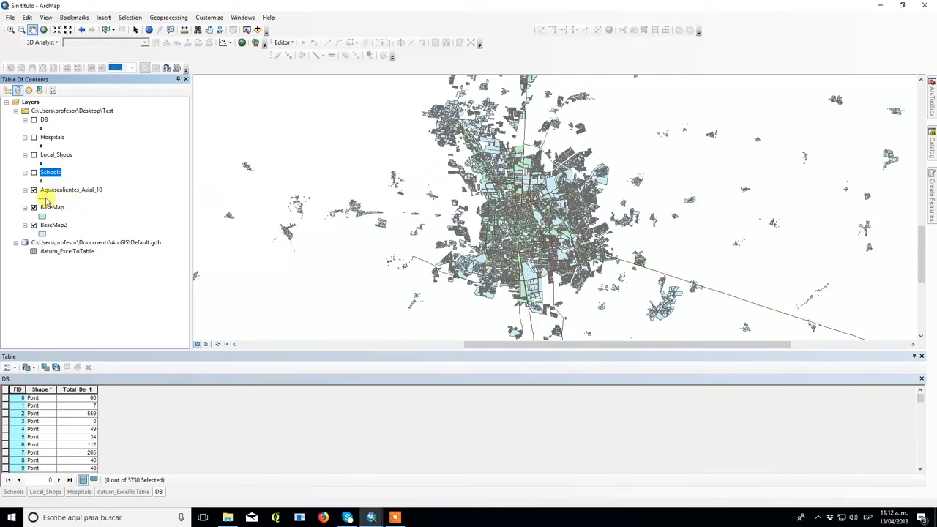
{"action": "left_click", "coordinate": [864, 226]}
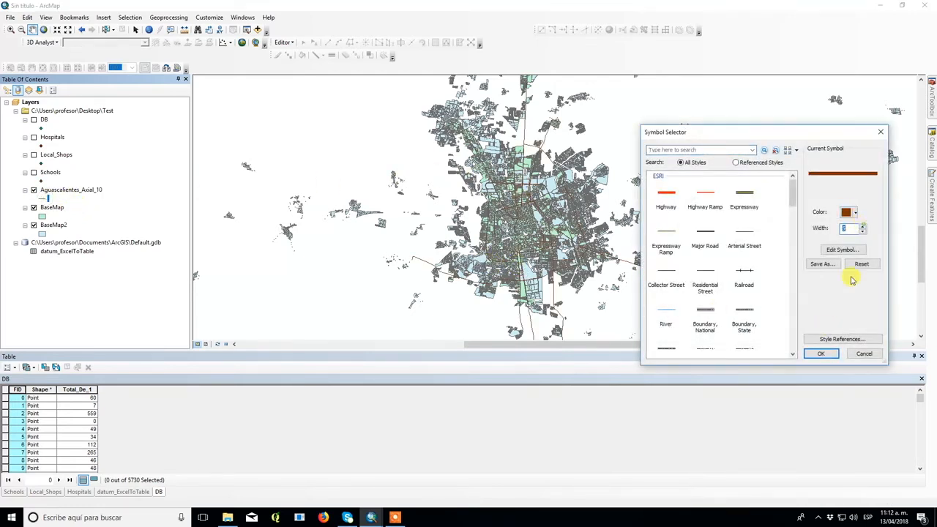
{"action": "left_click", "coordinate": [820, 354]}
- Examine the axial roads over the base maps and show the DB points on top of them
{"action": "scroll", "coordinate": [525, 227], "scroll_direction": "down", "scroll_amount": 2}
{"action": "scroll", "coordinate": [525, 227], "scroll_direction": "down", "scroll_amount": 2}
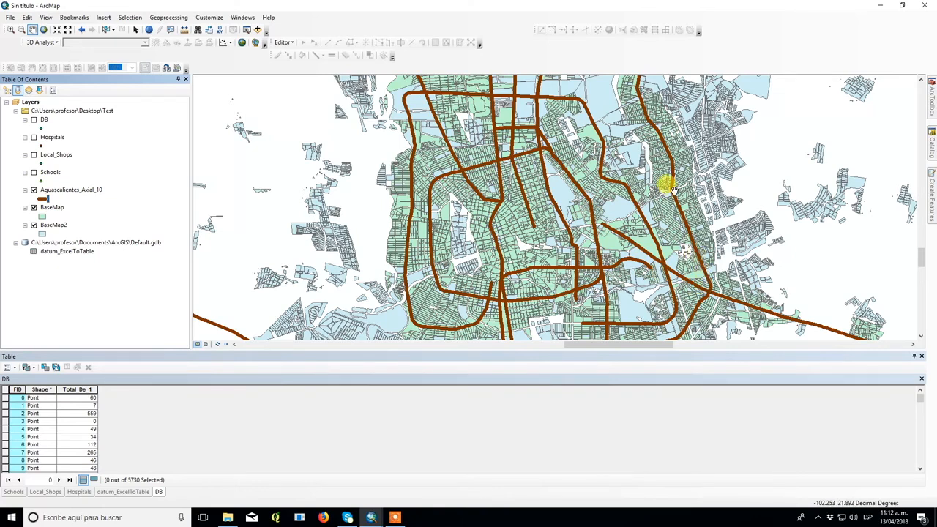
{"action": "scroll", "coordinate": [651, 222], "scroll_direction": "up", "scroll_amount": 2}
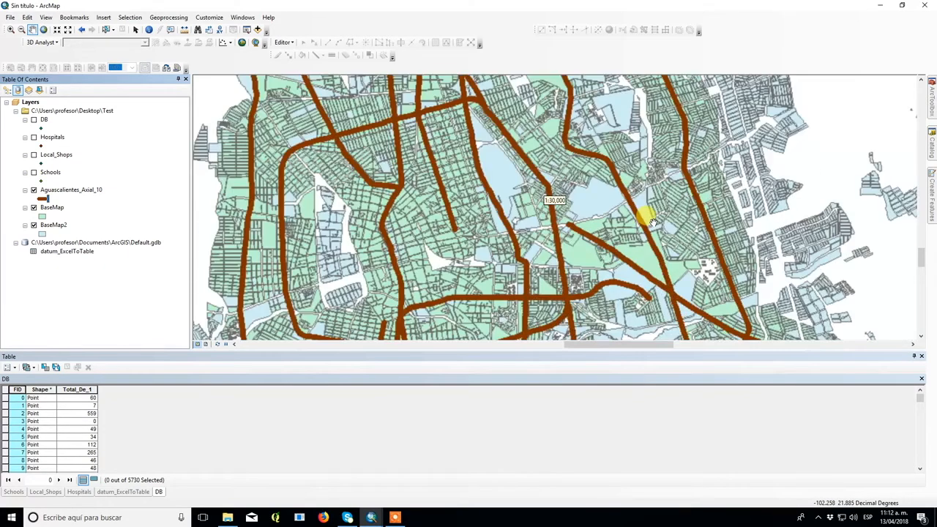
{"action": "scroll", "coordinate": [651, 222], "scroll_direction": "down", "scroll_amount": 1}
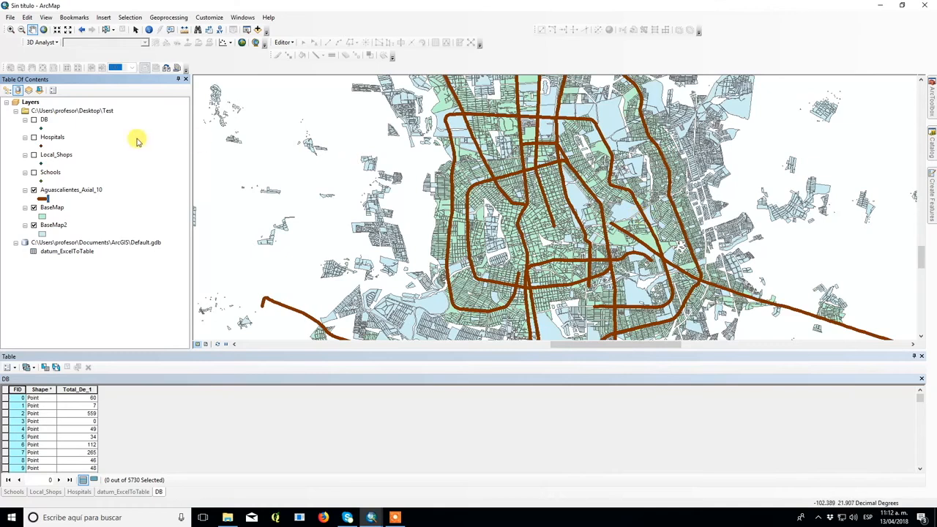
{"action": "left_click", "coordinate": [33, 119]}
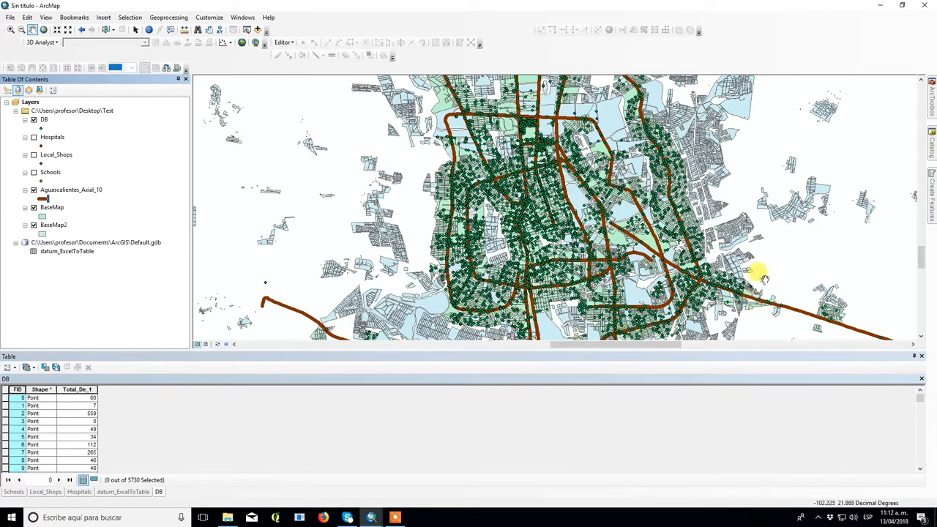
- Open ArcToolbox and collapse the Data Management Tools toolbox
{"action": "left_click", "coordinate": [933, 104]}
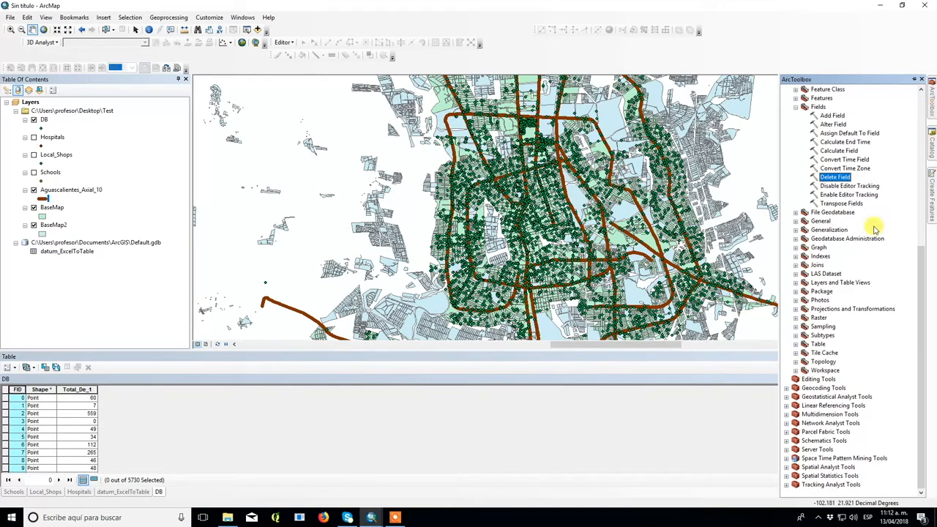
{"action": "scroll", "coordinate": [853, 256], "scroll_direction": "up", "scroll_amount": 7}
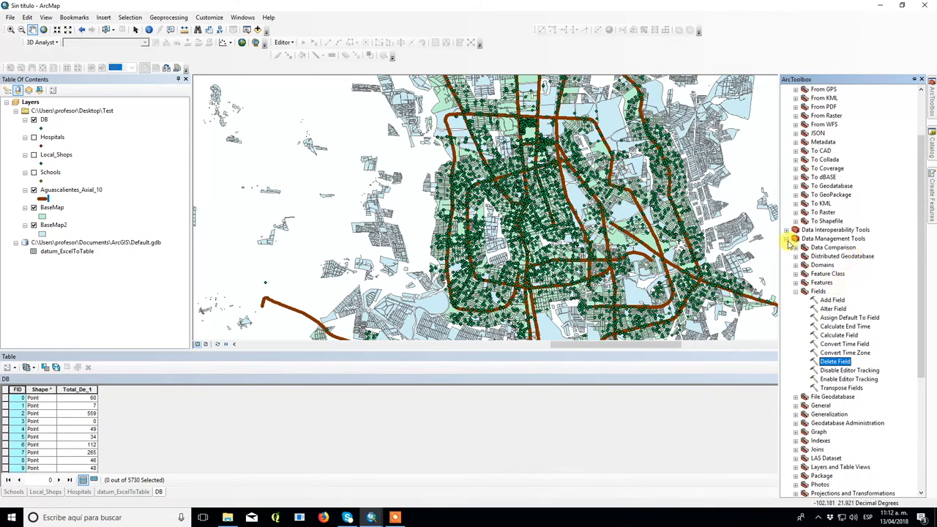
{"action": "left_click", "coordinate": [787, 239]}
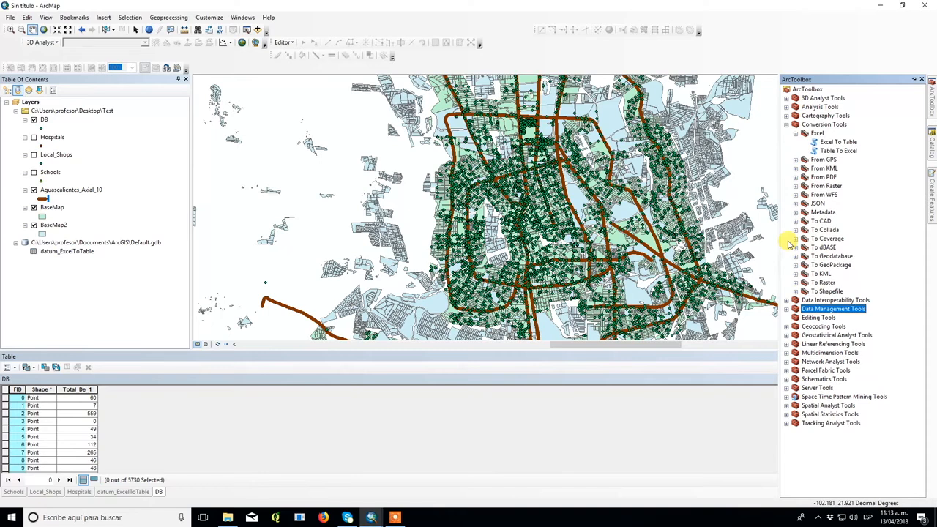
{"action": "left_click", "coordinate": [399, 518]}
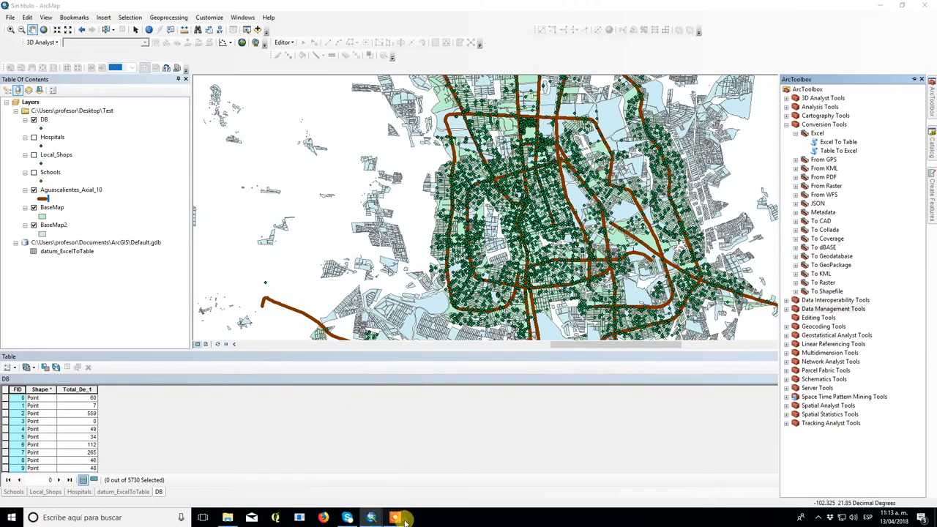
{"action": "left_click", "coordinate": [522, 460]}
- Collapse the Conversion Tools toolbox and open the Point Density tool from the Spatial Analyst density toolset
{"action": "mouse_move", "coordinate": [934, 89]}
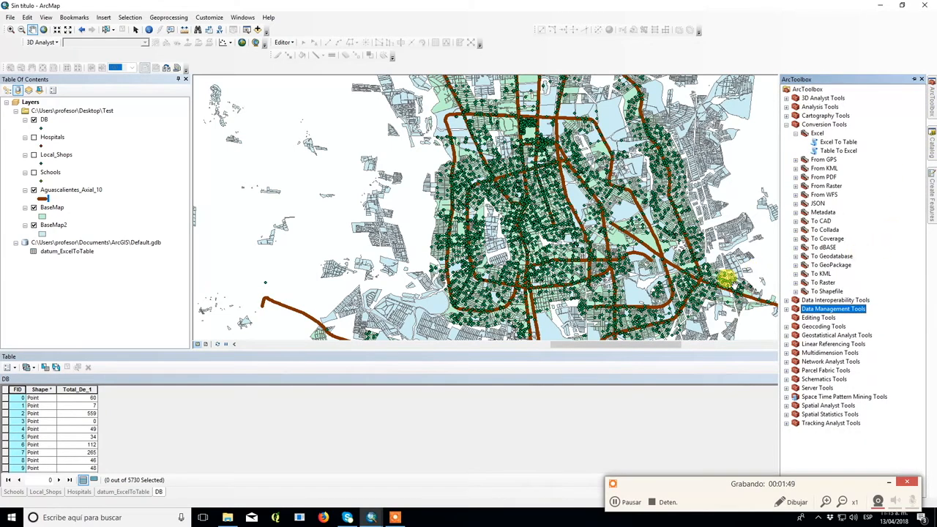
{"action": "left_click", "coordinate": [787, 124]}
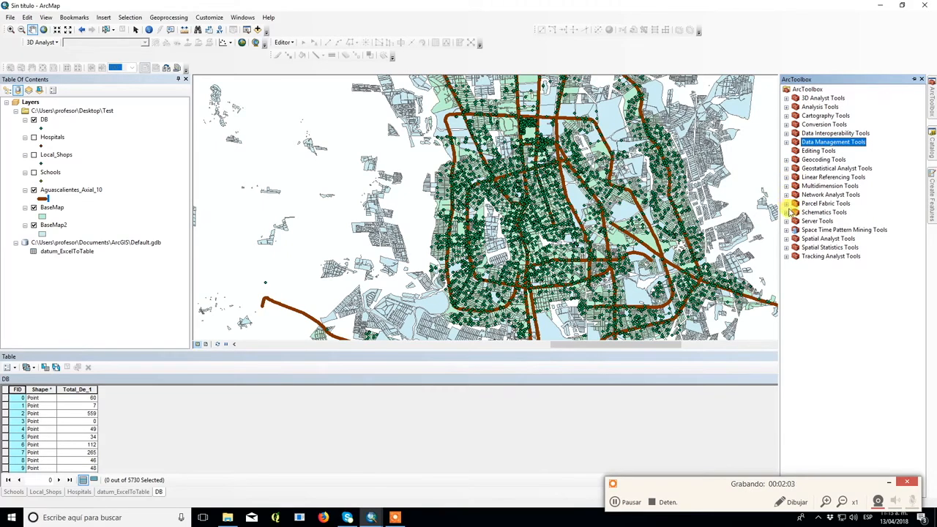
{"action": "left_click", "coordinate": [787, 239]}
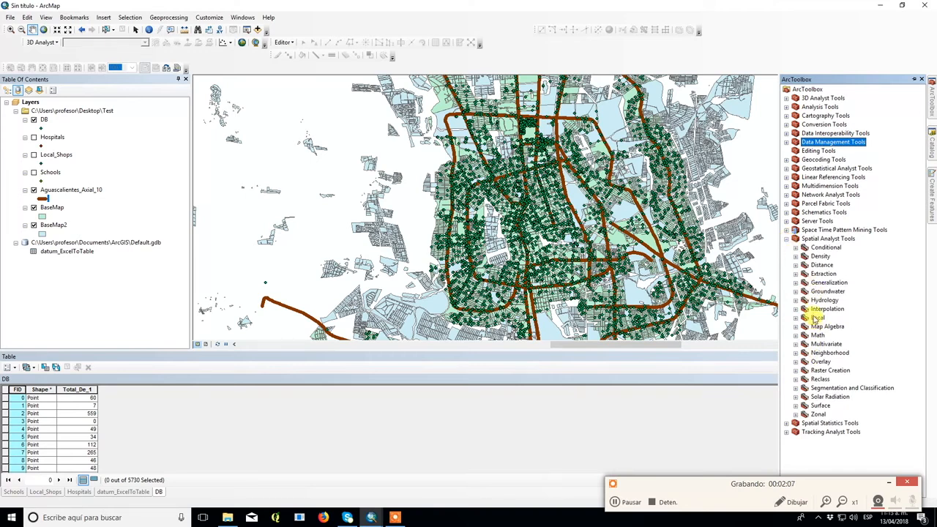
{"action": "left_click", "coordinate": [796, 257]}
{"action": "double_click", "coordinate": [837, 283]}
- Set DB as the input point features and Total_De_1 as the population field for Point Density
{"action": "left_click_drag", "start_coordinate": [44, 120], "coordinate": [198, 102]}
{"action": "left_click", "coordinate": [756, 119]}
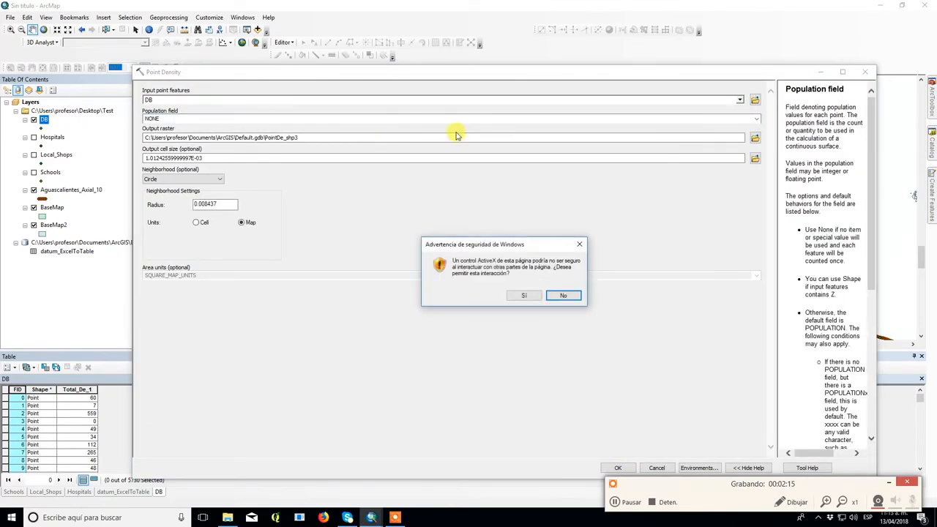
{"action": "left_click", "coordinate": [583, 244]}
{"action": "left_click", "coordinate": [756, 120]}
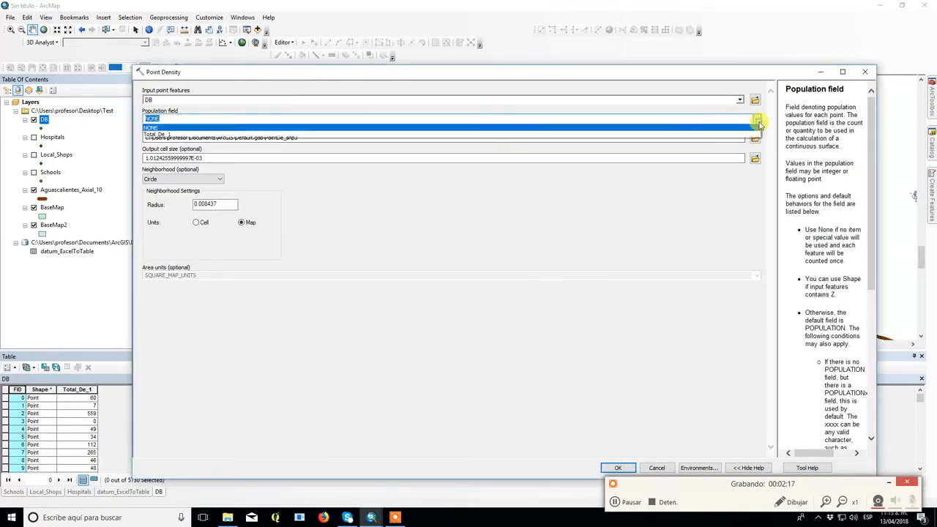
{"action": "left_click", "coordinate": [234, 132]}
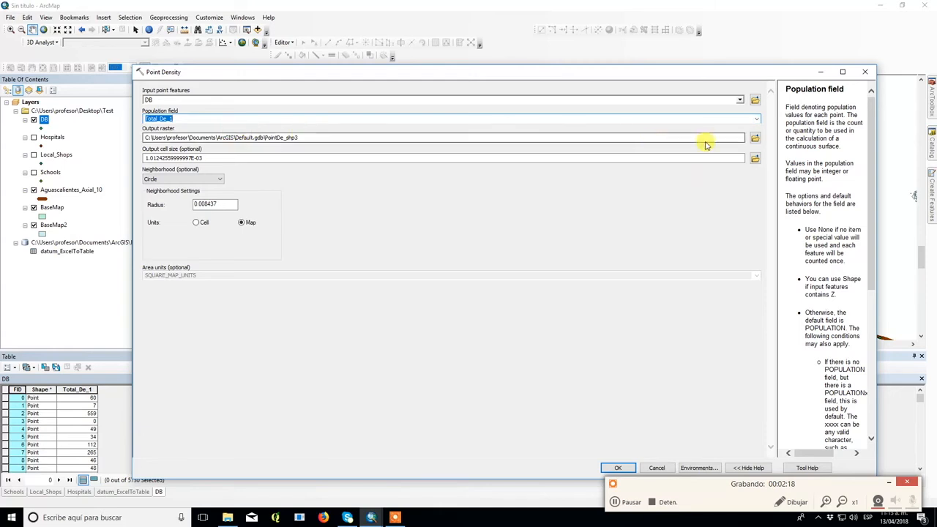
- Set the output raster of Point Density to PT in the Test folder
{"action": "left_click", "coordinate": [755, 138]}
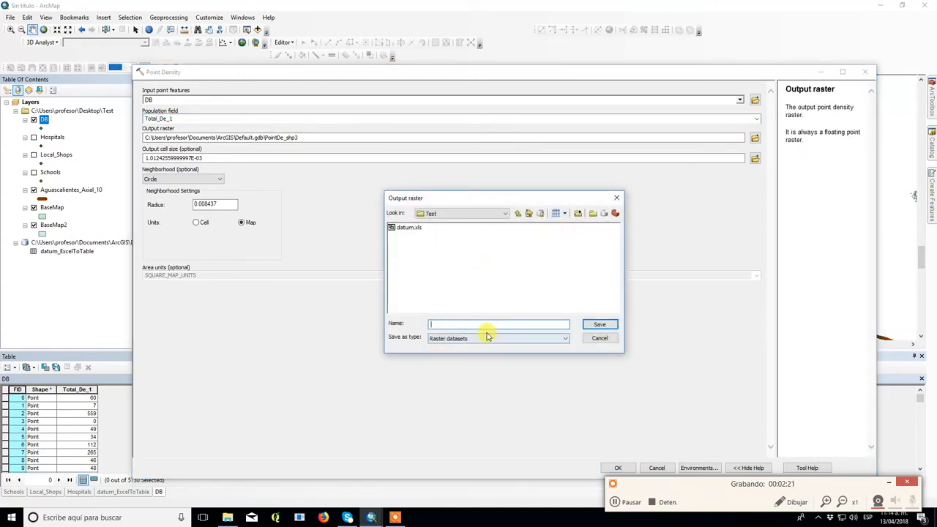
{"action": "type", "text": "PT"}
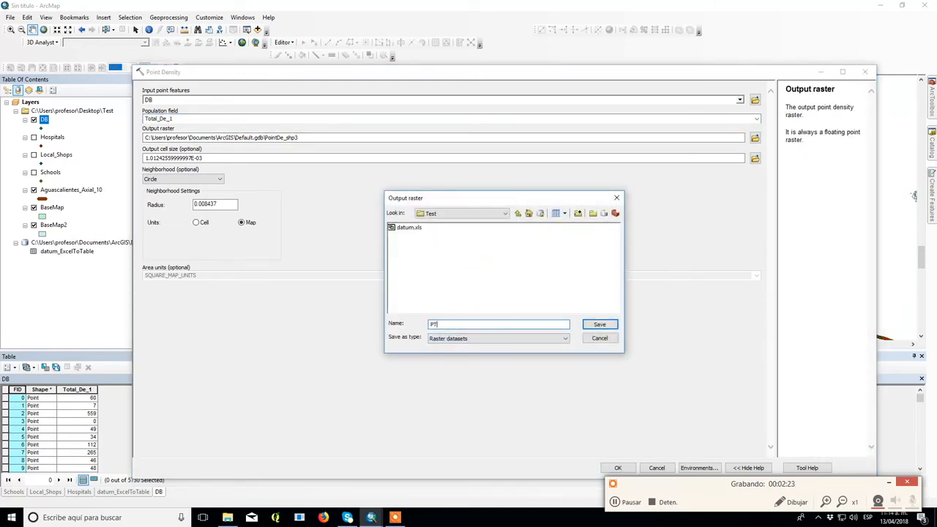
{"action": "left_click", "coordinate": [547, 339]}
{"action": "left_click", "coordinate": [599, 324]}
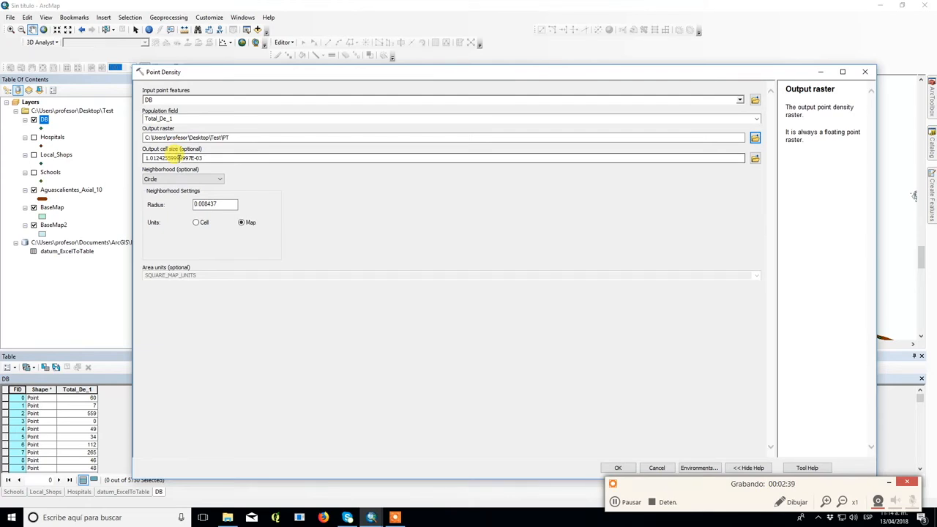
- Set the circular neighborhood radius to 0.003037 map units and run Point Density
{"action": "left_click", "coordinate": [208, 204]}
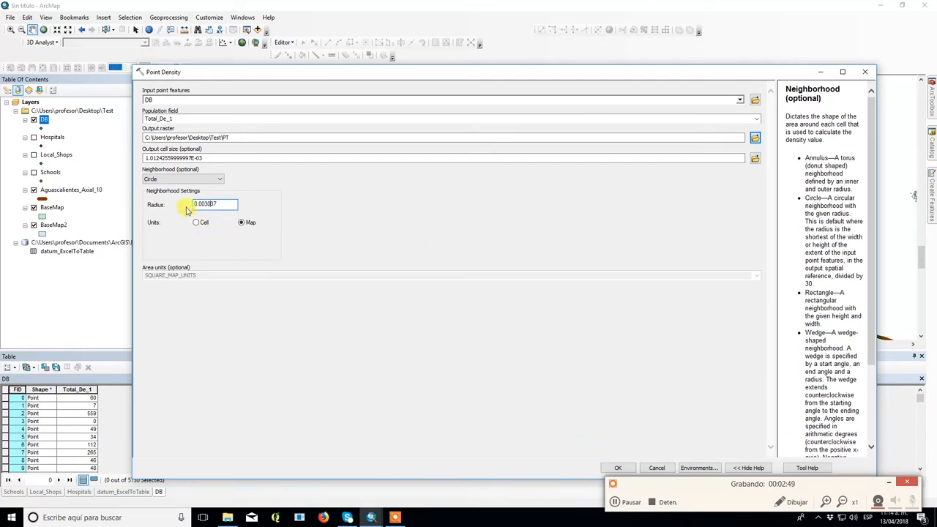
{"action": "left_click", "coordinate": [621, 468]}
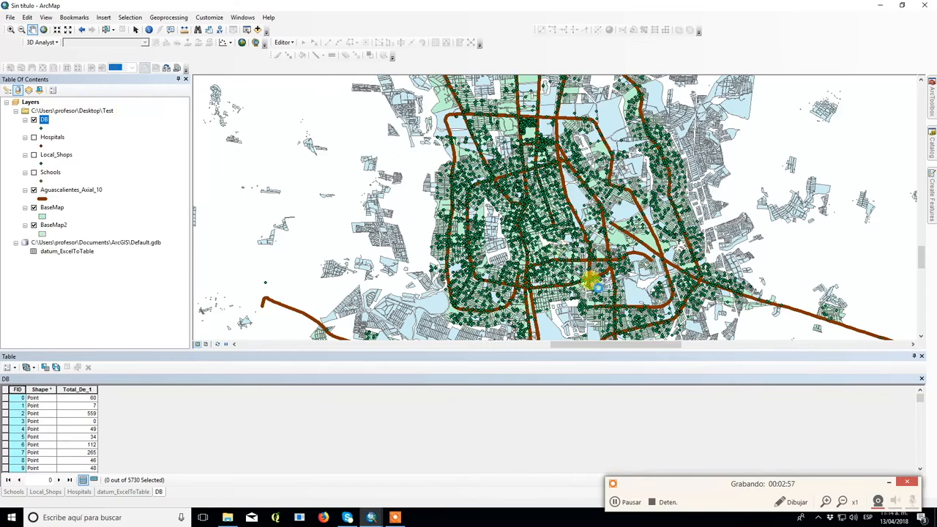
- Hide the DB and Aguascalientes_Axial_10 layers and list the layers by drawing order
{"action": "scroll", "coordinate": [584, 268], "scroll_direction": "up", "scroll_amount": 1}
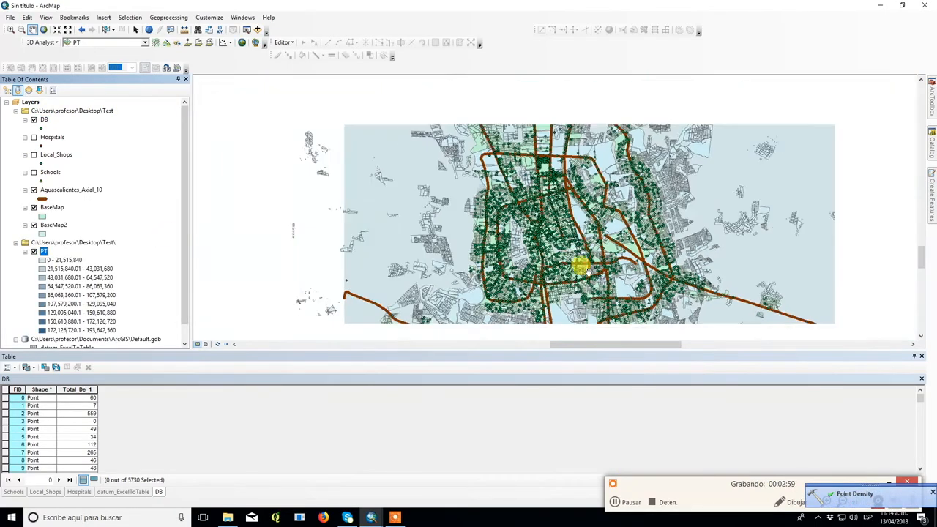
{"action": "left_click", "coordinate": [34, 121]}
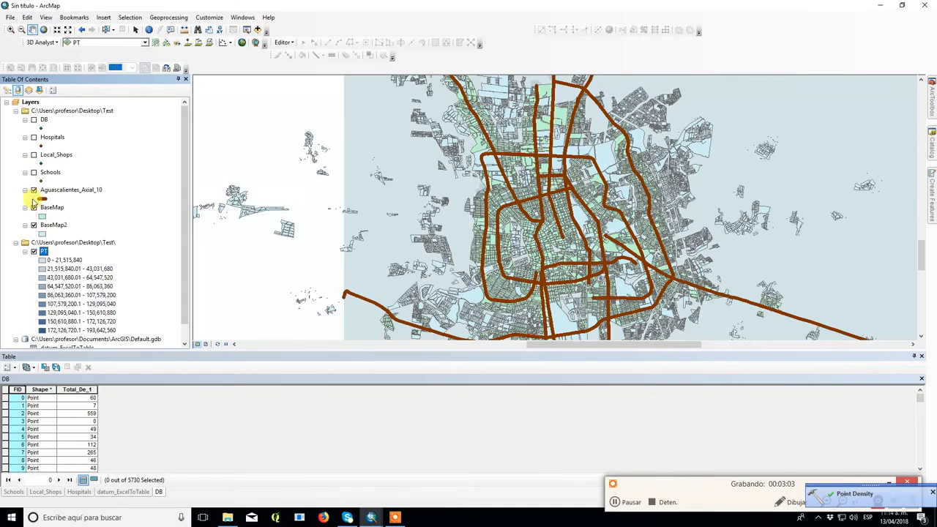
{"action": "left_click", "coordinate": [33, 189]}
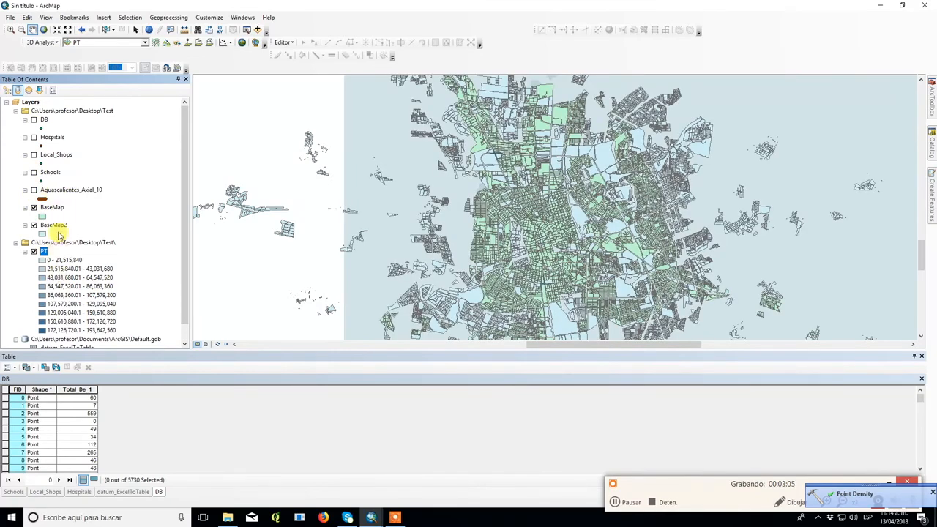
{"action": "left_click", "coordinate": [58, 242]}
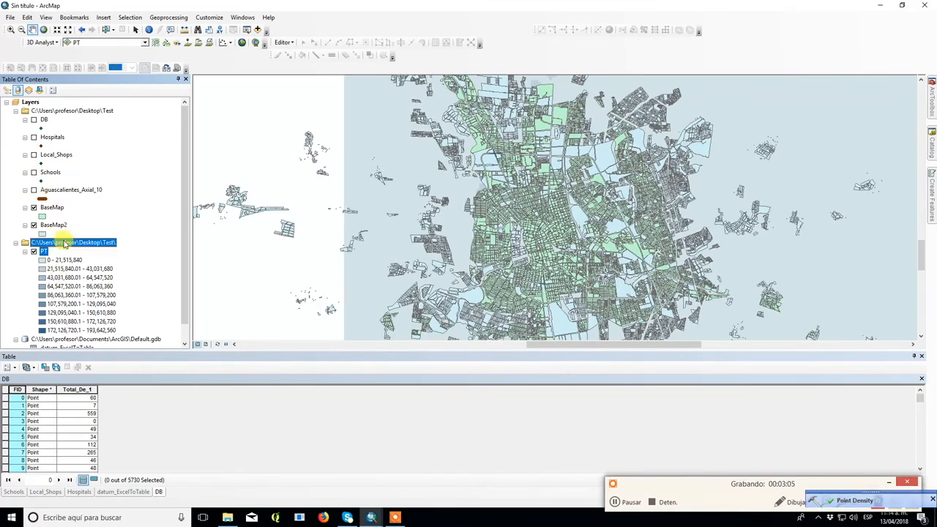
{"action": "left_click", "coordinate": [7, 90]}
{"action": "mouse_move", "coordinate": [37, 235]}
{"action": "left_mouse_down"}
{"action": "mouse_move", "coordinate": [35, 184]}
{"action": "mouse_move", "coordinate": [37, 233]}
{"action": "left_mouse_up"}
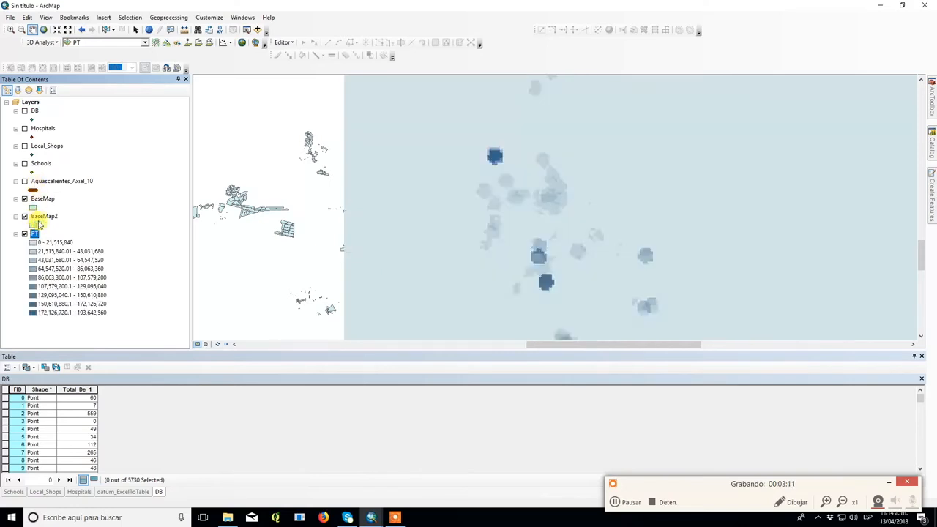
- Apply the Hollow symbol to the BaseMap and BaseMap2 layers so only their outlines are drawn
{"action": "left_click", "coordinate": [32, 207]}
{"action": "left_click", "coordinate": [666, 233]}
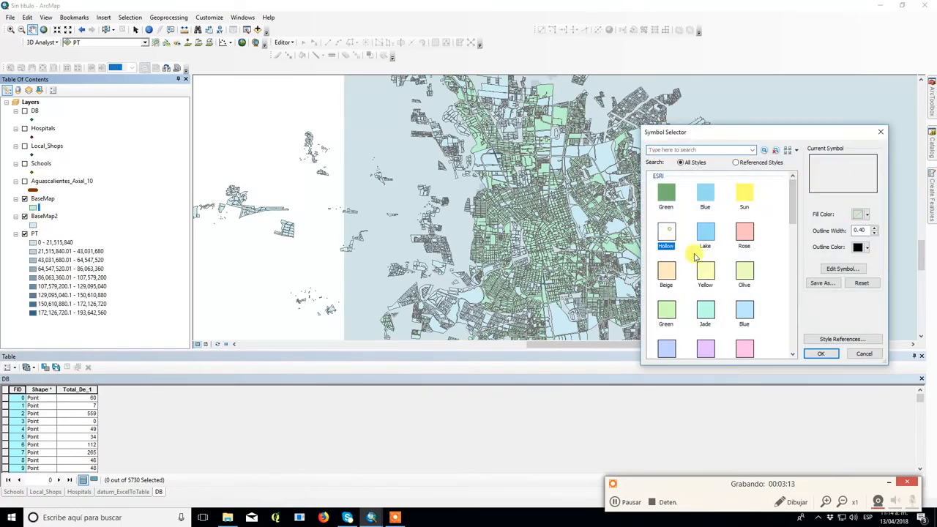
{"action": "left_click", "coordinate": [821, 353]}
{"action": "left_click", "coordinate": [35, 225]}
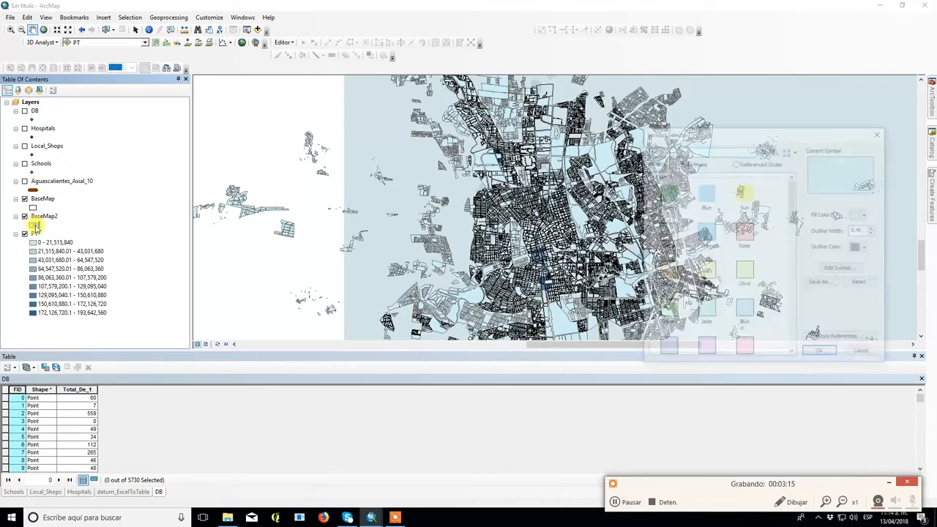
{"action": "left_click", "coordinate": [666, 232]}
{"action": "left_click", "coordinate": [821, 353]}
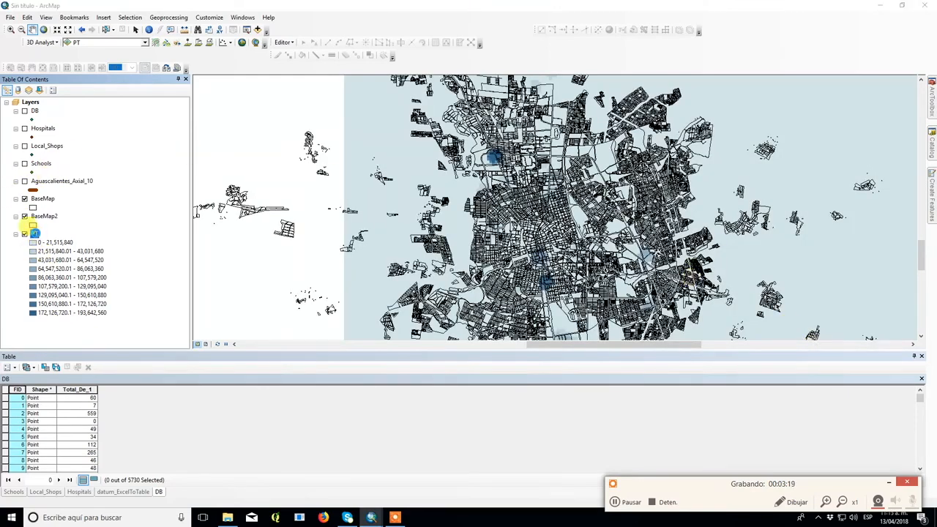
- Open the classified symbology settings of the PT density layer
{"action": "double_click", "coordinate": [35, 234]}
{"action": "left_click", "coordinate": [429, 155]}
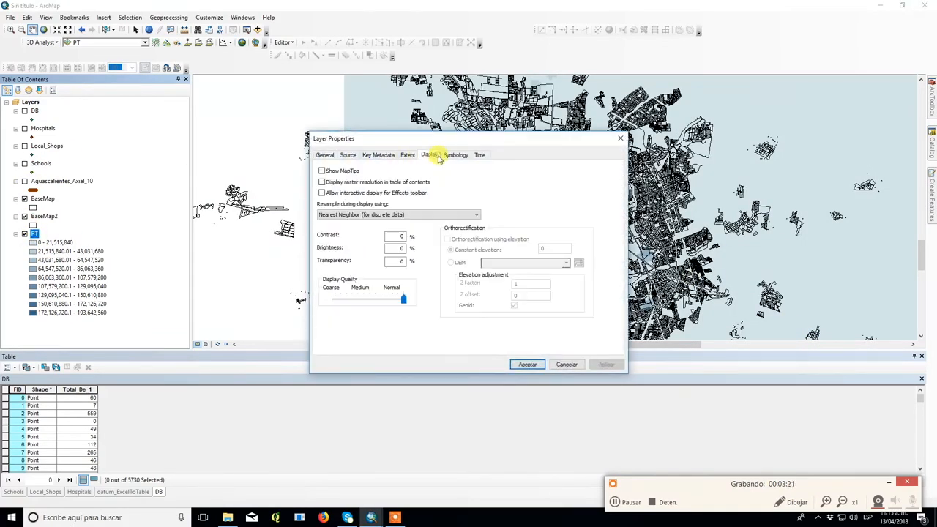
{"action": "left_click", "coordinate": [403, 155]}
{"action": "left_click", "coordinate": [455, 155]}
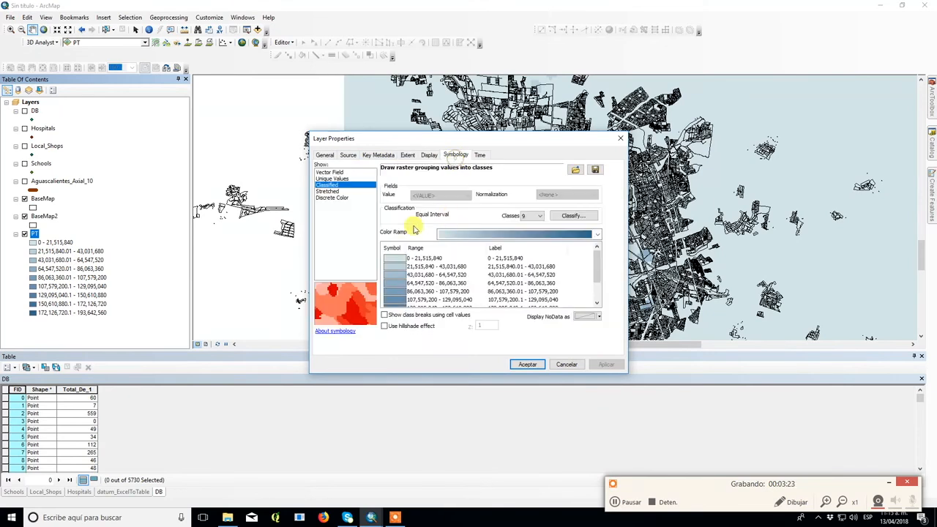
{"action": "left_click", "coordinate": [400, 258]}
{"action": "left_click", "coordinate": [402, 258]}
{"action": "left_click", "coordinate": [468, 268]}
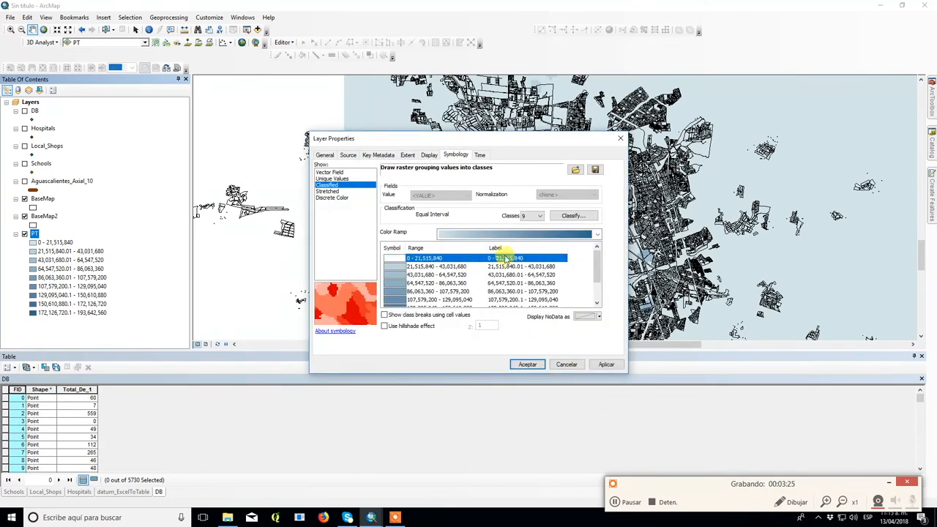
- Apply a green-yellow-red color ramp to the PT layer and make its lowest class, 0 - 21,515,840, white
{"action": "left_click", "coordinate": [597, 234]}
{"action": "scroll", "coordinate": [472, 410], "scroll_direction": "down", "scroll_amount": 5}
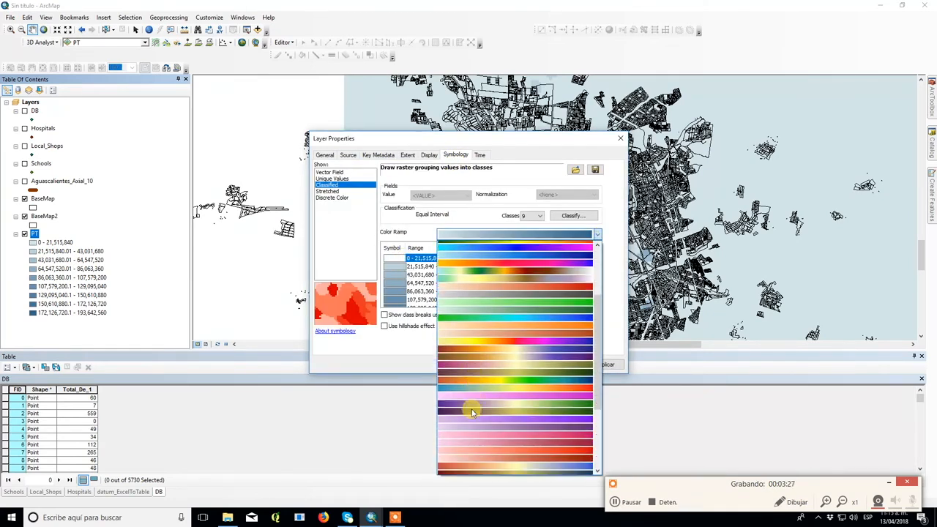
{"action": "left_click", "coordinate": [477, 375]}
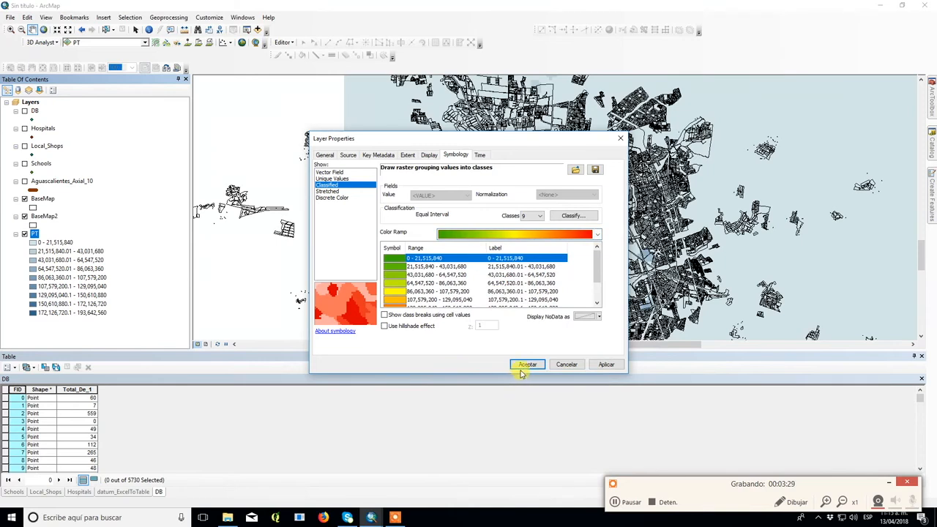
{"action": "left_click", "coordinate": [394, 259]}
{"action": "left_click", "coordinate": [488, 320]}
{"action": "left_click", "coordinate": [527, 365]}
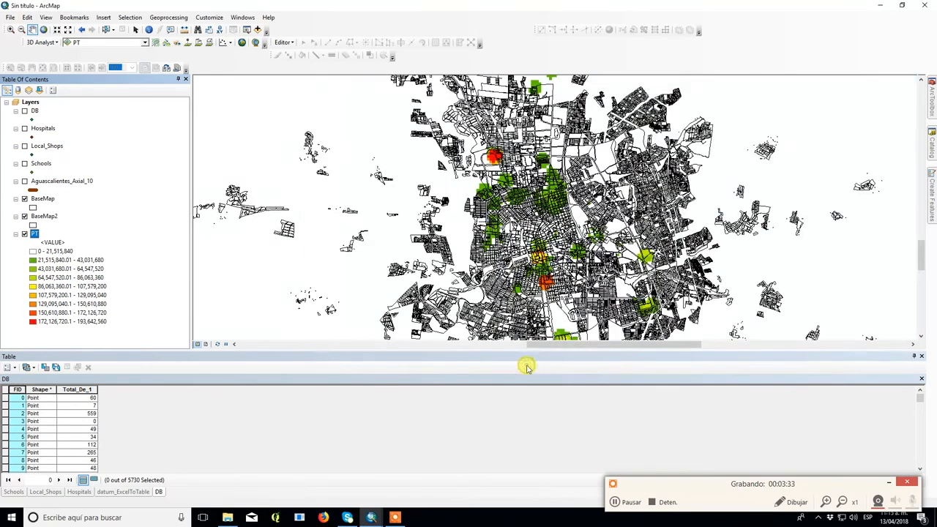
- Show the Aguascalientes_Axial_10 roads over the PT population density map
{"action": "left_click_drag", "start_coordinate": [541, 265], "coordinate": [459, 225]}
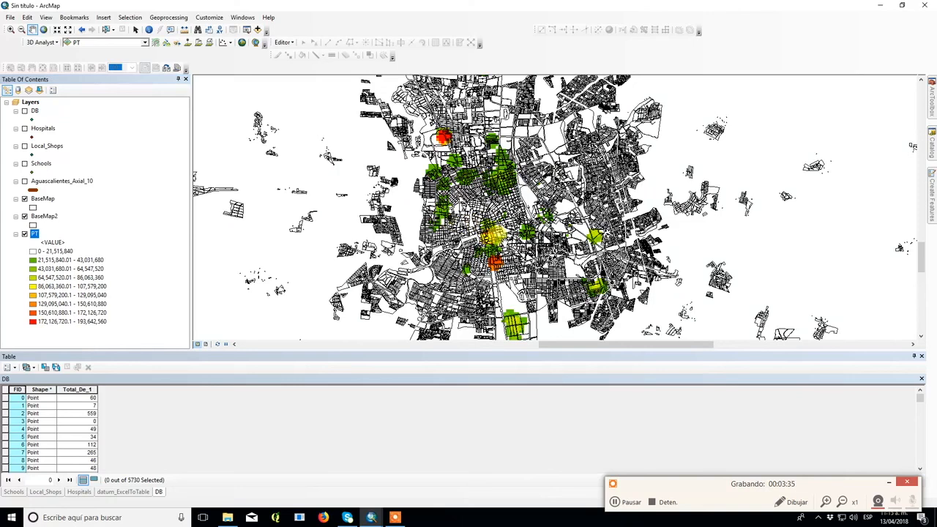
{"action": "scroll", "coordinate": [488, 262], "scroll_direction": "up", "scroll_amount": 2}
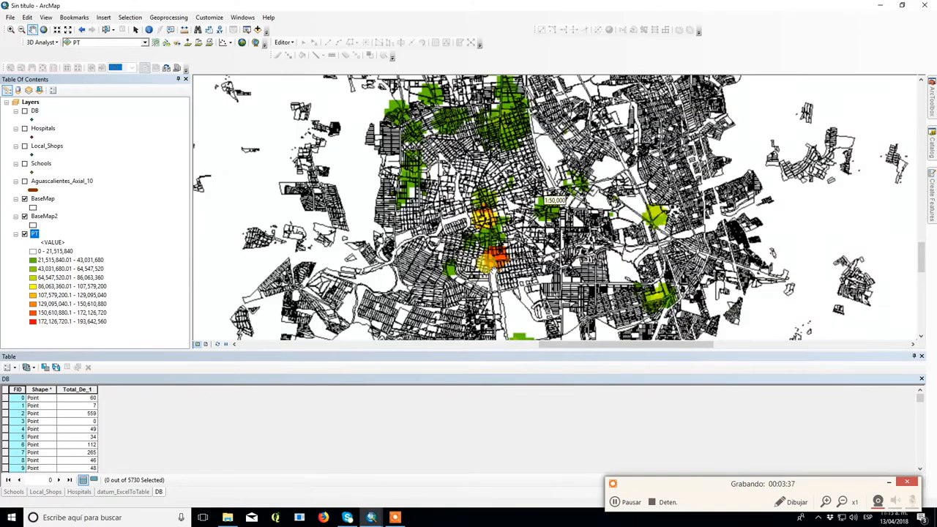
{"action": "left_click", "coordinate": [25, 182]}
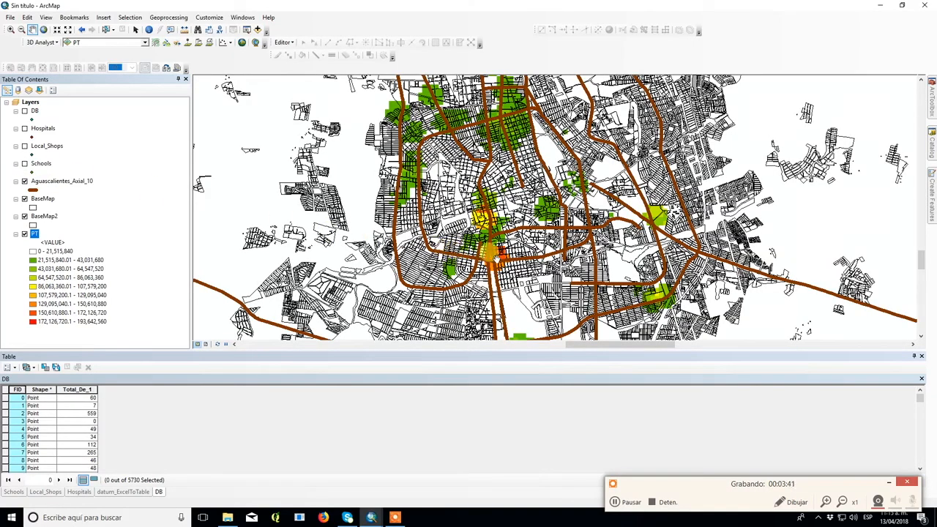
- Examine where the highest population density areas lie along the axial roads across the city
{"action": "scroll", "coordinate": [497, 258], "scroll_direction": "up", "scroll_amount": 2}
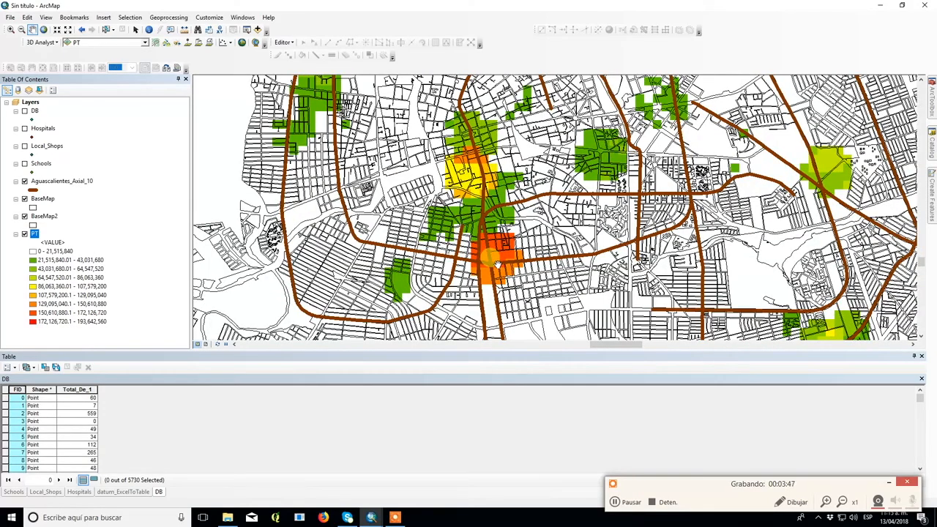
{"action": "left_click_drag", "start_coordinate": [368, 126], "coordinate": [386, 253]}
{"action": "left_click_drag", "start_coordinate": [376, 174], "coordinate": [384, 271]}
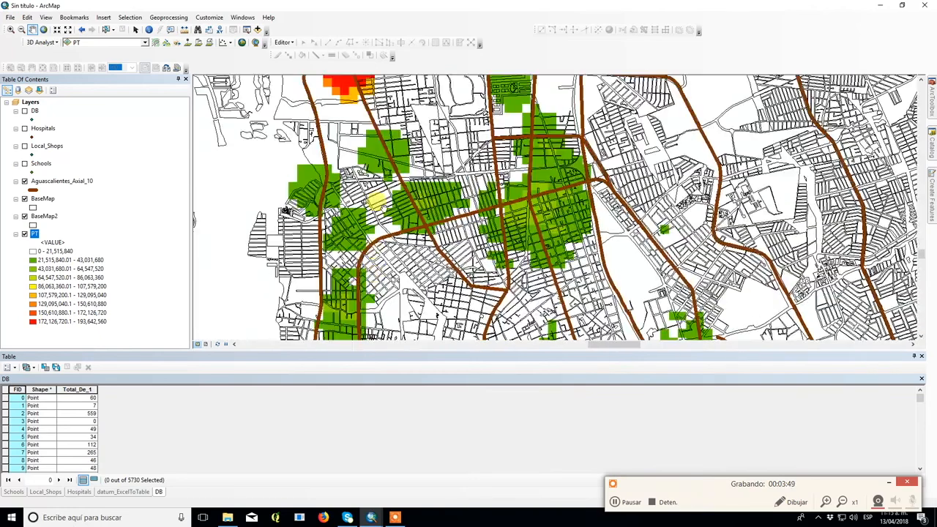
{"action": "left_click_drag", "start_coordinate": [366, 131], "coordinate": [376, 302]}
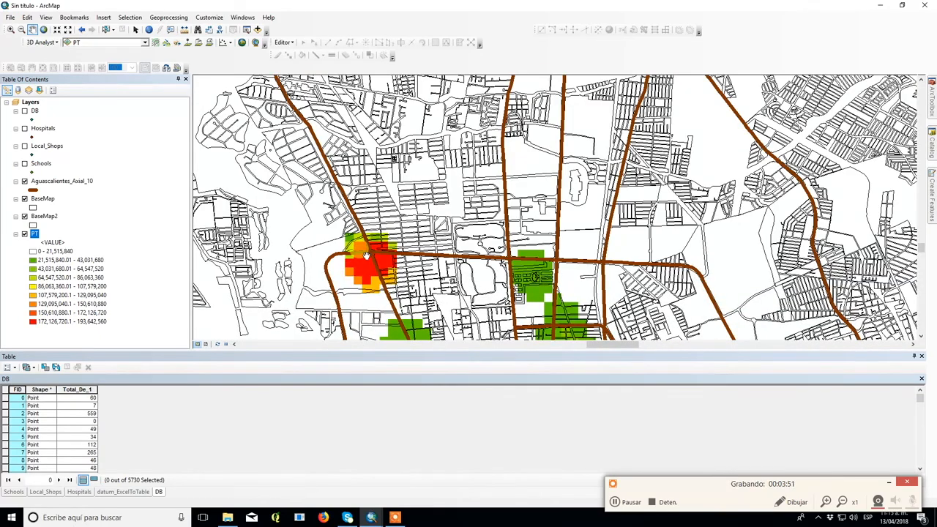
{"action": "scroll", "coordinate": [366, 253], "scroll_direction": "down", "scroll_amount": 3}
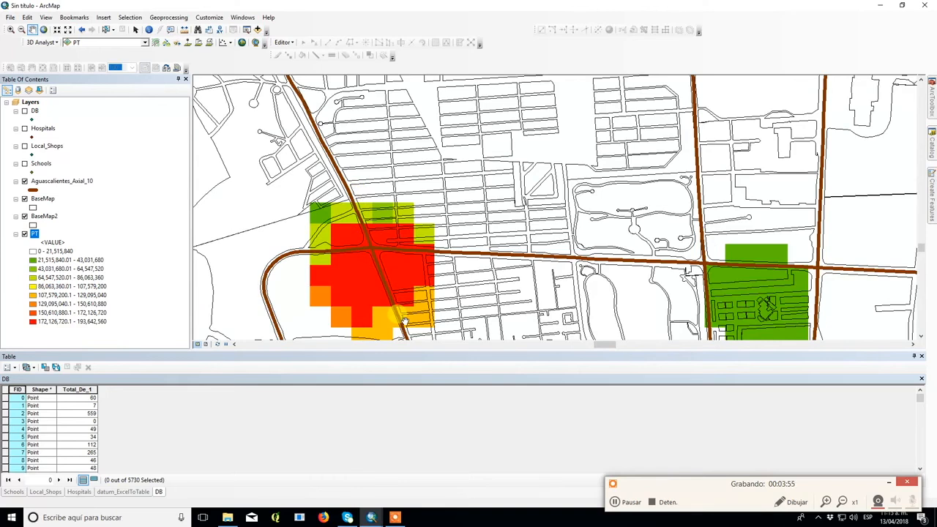
{"action": "left_click", "coordinate": [366, 249]}
{"action": "scroll", "coordinate": [374, 252], "scroll_direction": "up", "scroll_amount": 3}
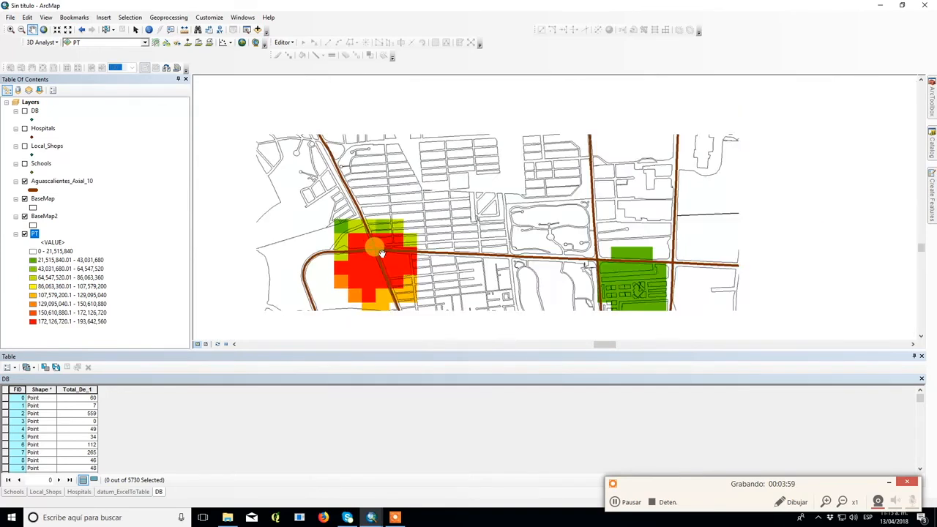
{"action": "scroll", "coordinate": [443, 253], "scroll_direction": "up", "scroll_amount": 5}
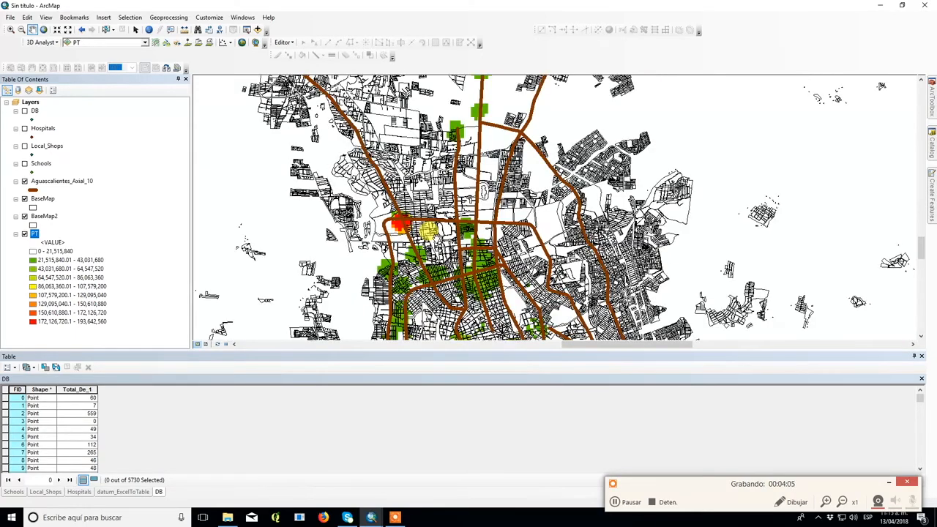
{"action": "left_click_drag", "start_coordinate": [472, 244], "coordinate": [466, 187]}
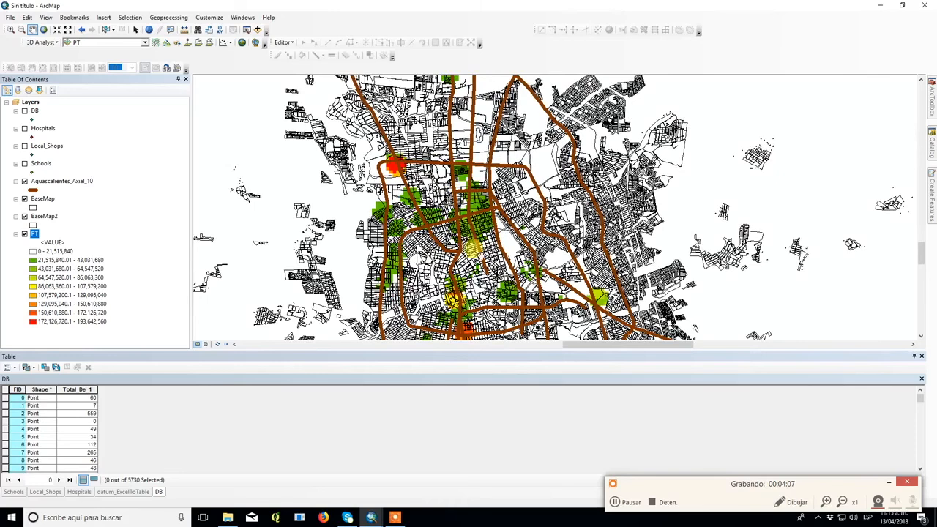
{"action": "left_click_drag", "start_coordinate": [474, 250], "coordinate": [473, 214]}
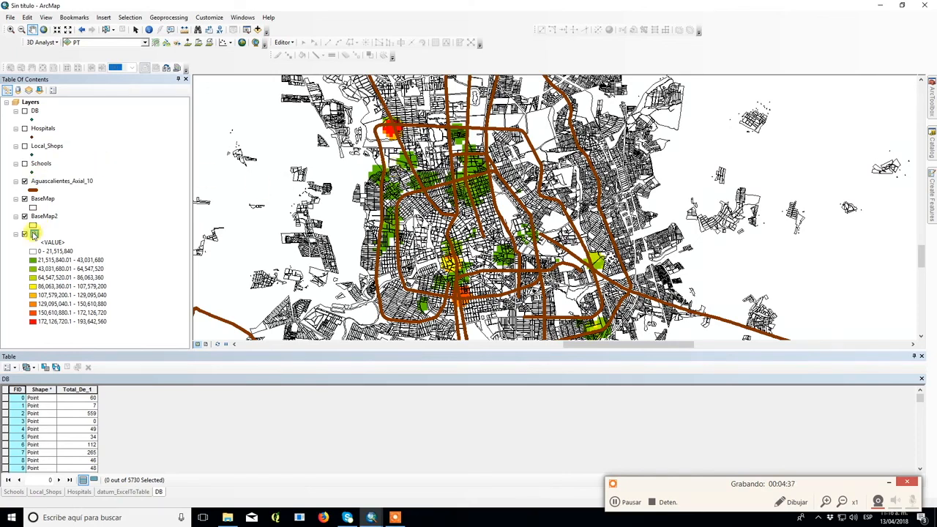
- Review the class ranges and colors in the PT layer's symbology without changing them
{"action": "double_click", "coordinate": [33, 232]}
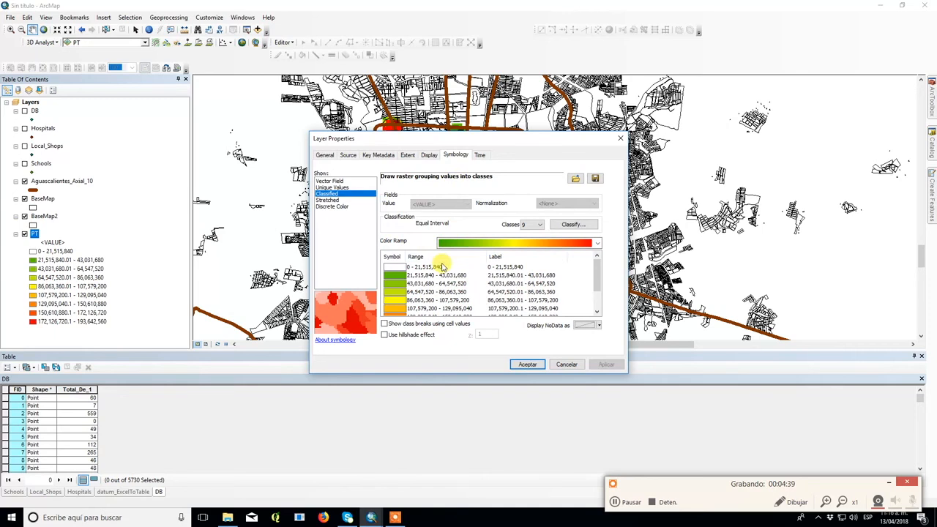
{"action": "scroll", "coordinate": [445, 292], "scroll_direction": "down", "scroll_amount": 1}
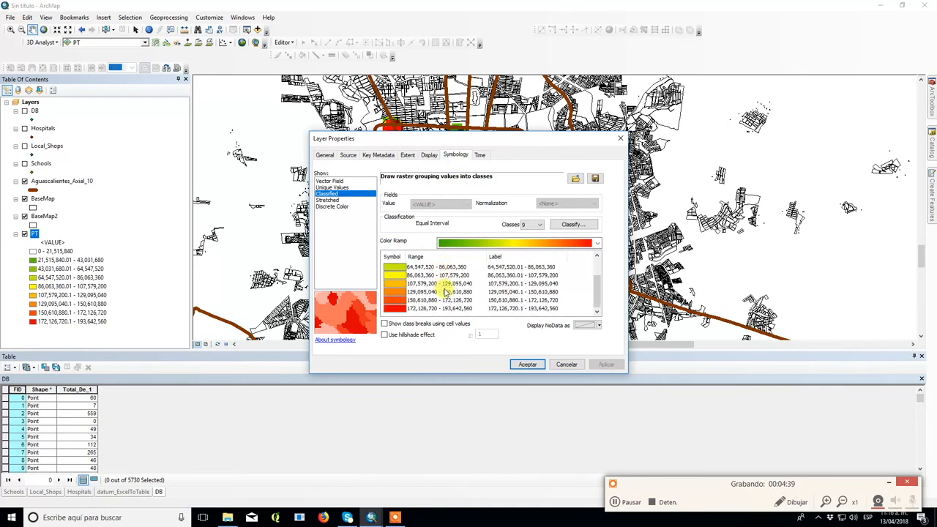
{"action": "left_click", "coordinate": [560, 366]}
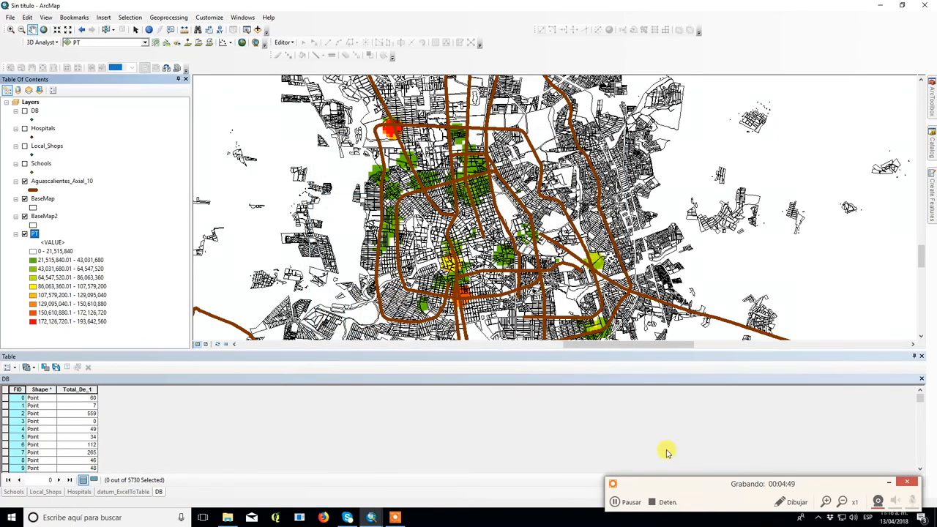